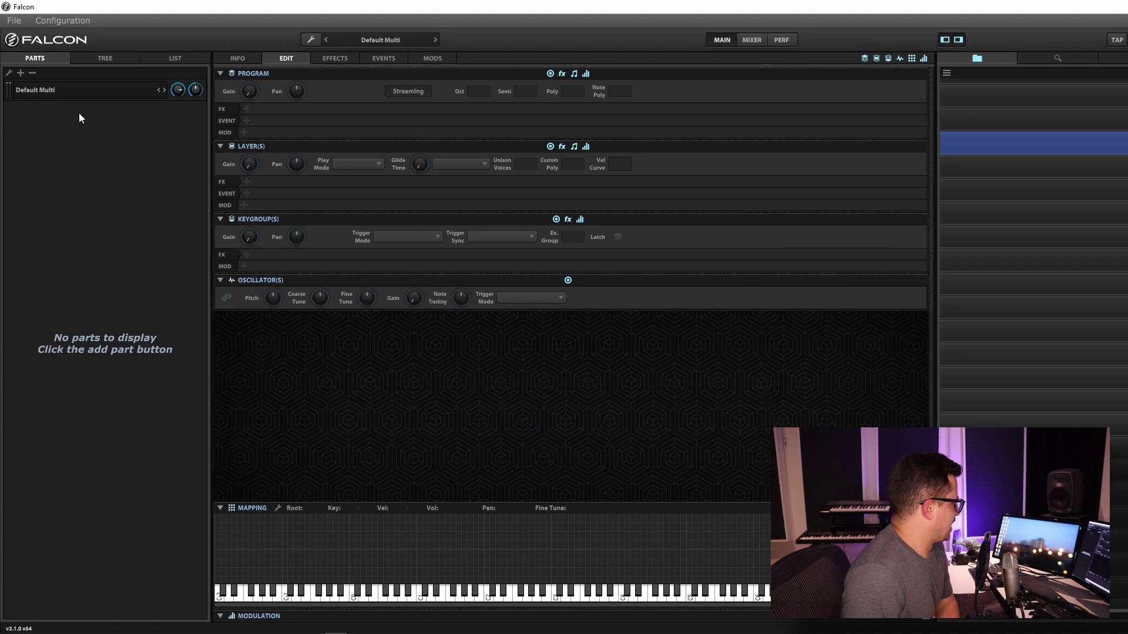
# Toggle between the TREE and LIST views, enlarge the inspector, and widen the library browser to show soundbank names.
pyautogui.click(92, 60)
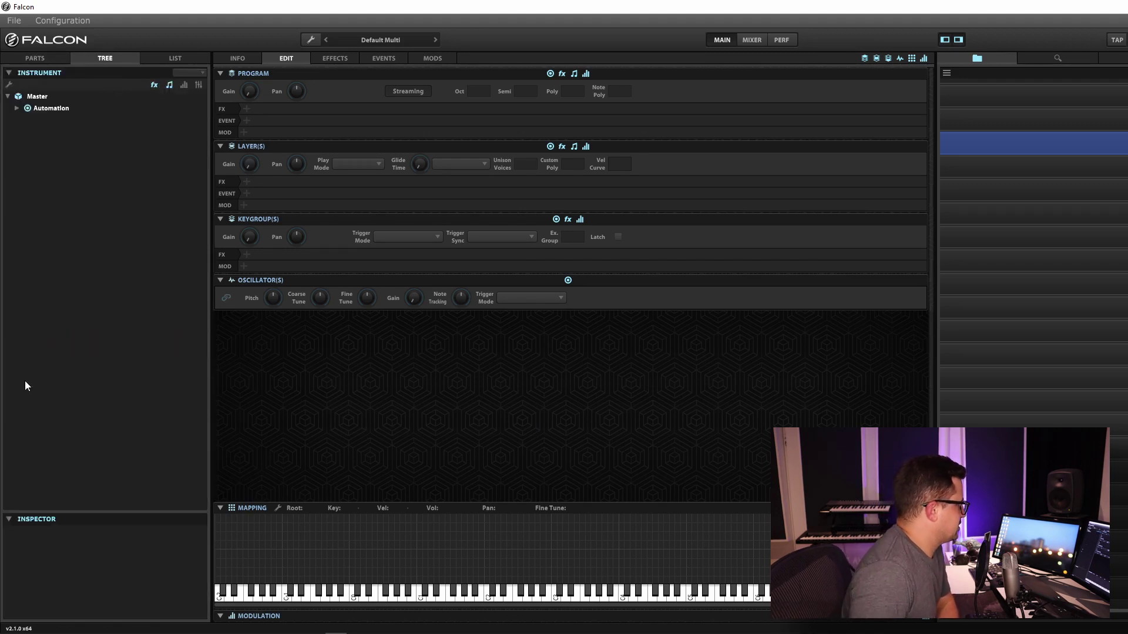
pyautogui.click(192, 55)
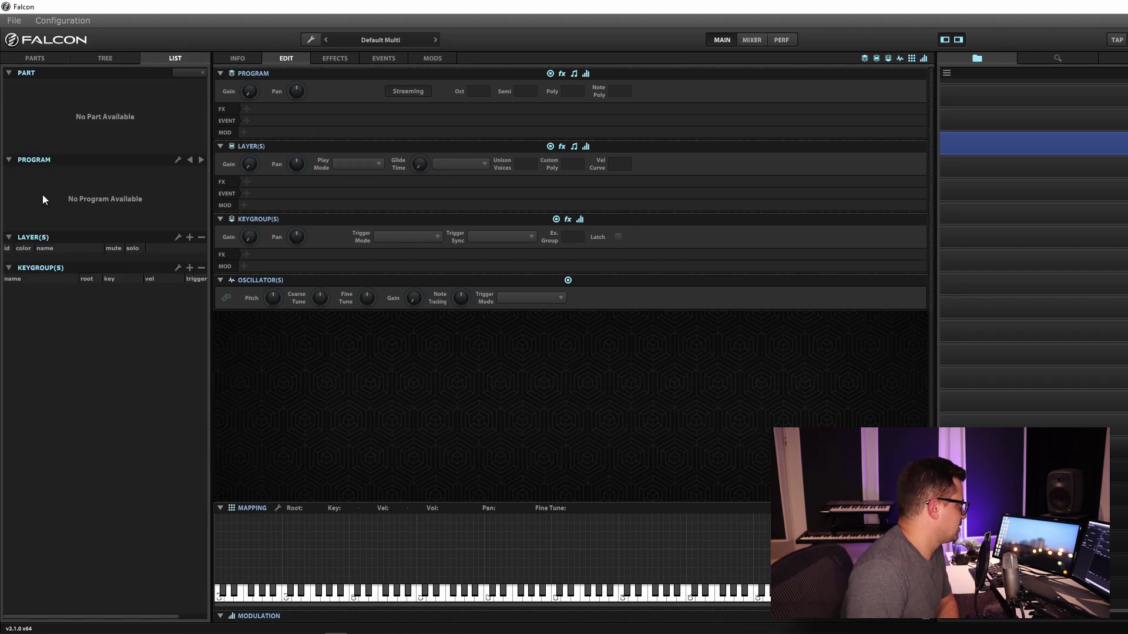
pyautogui.click(114, 58)
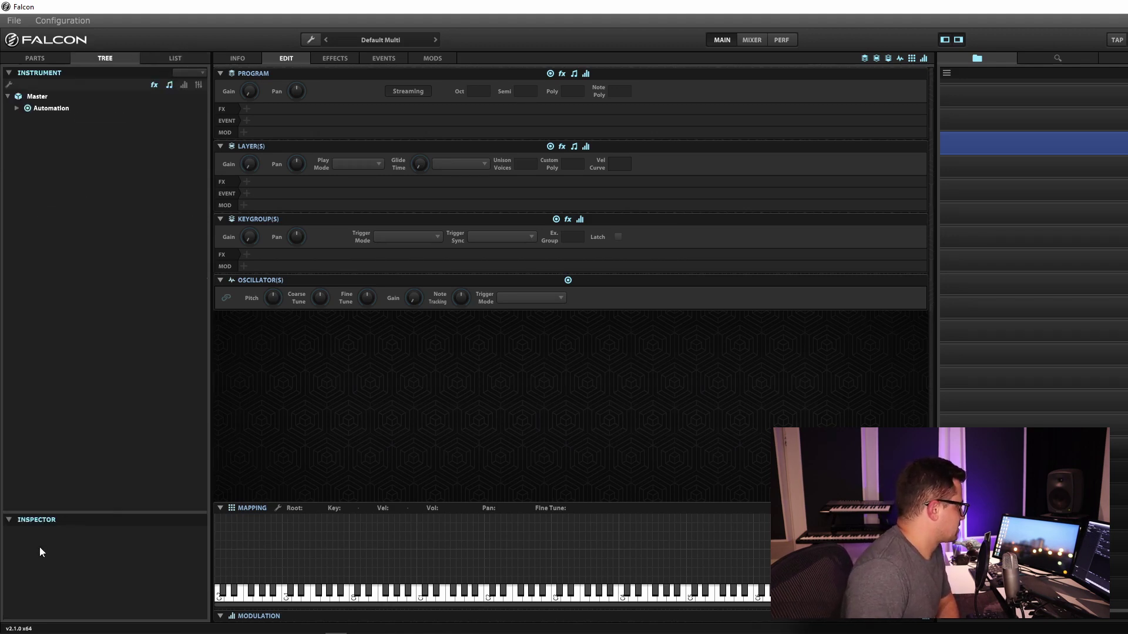
pyautogui.moveTo(46, 511); pyautogui.dragTo(48, 428)
pyautogui.click(172, 59)
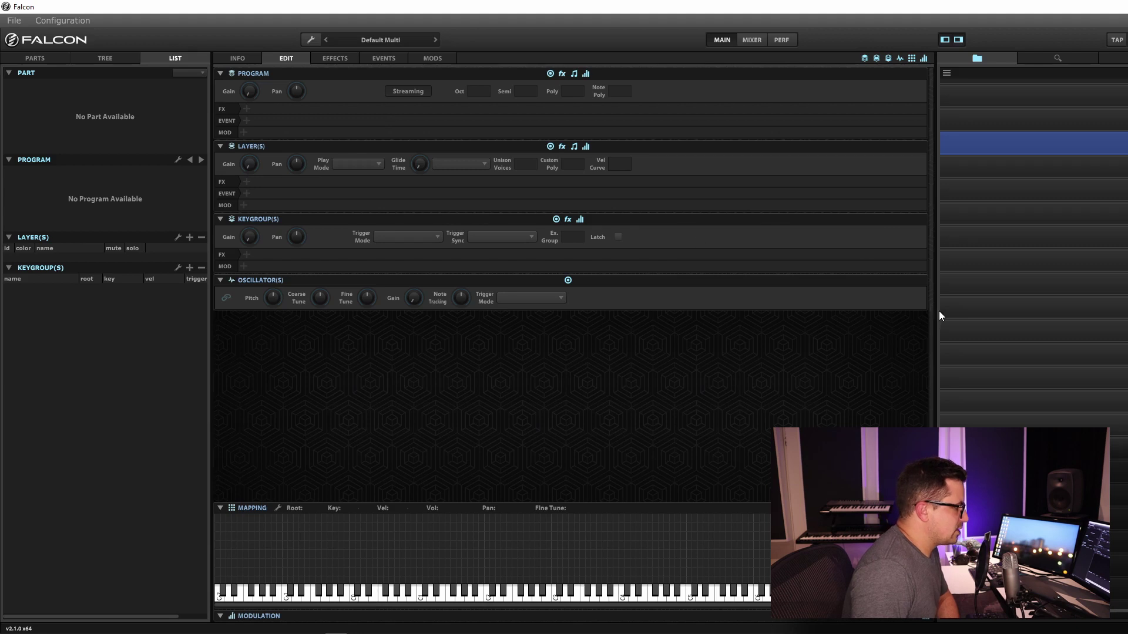
pyautogui.moveTo(934, 312); pyautogui.dragTo(393, 330)
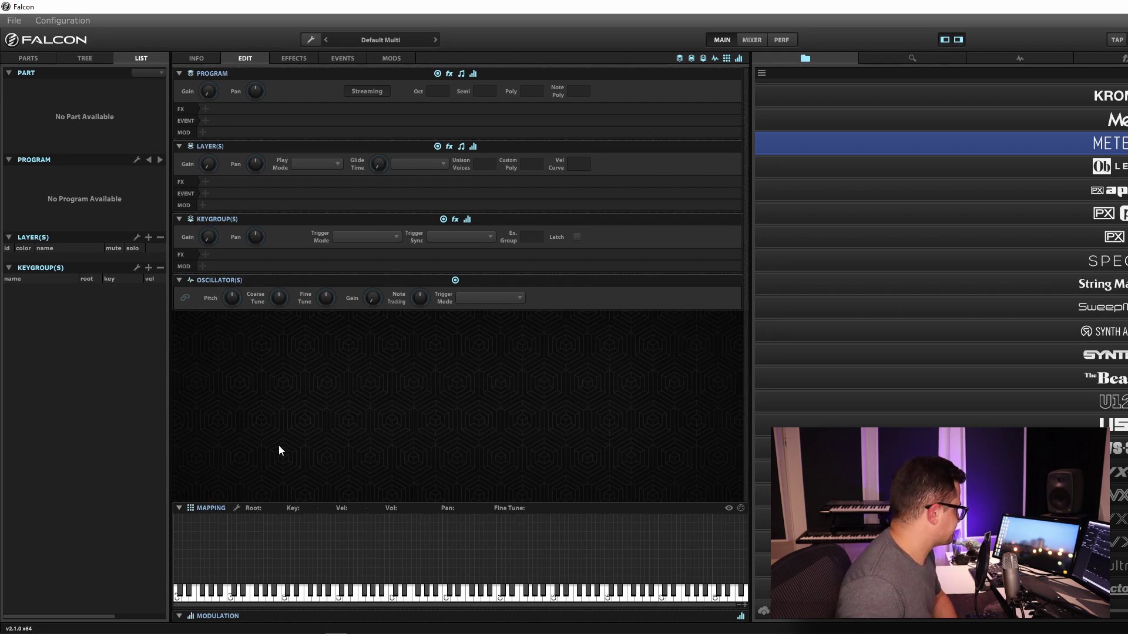
# Add two empty parts, open the soundbank browser, and set part 2's MIDI channel to A1.
pyautogui.click(26, 60)
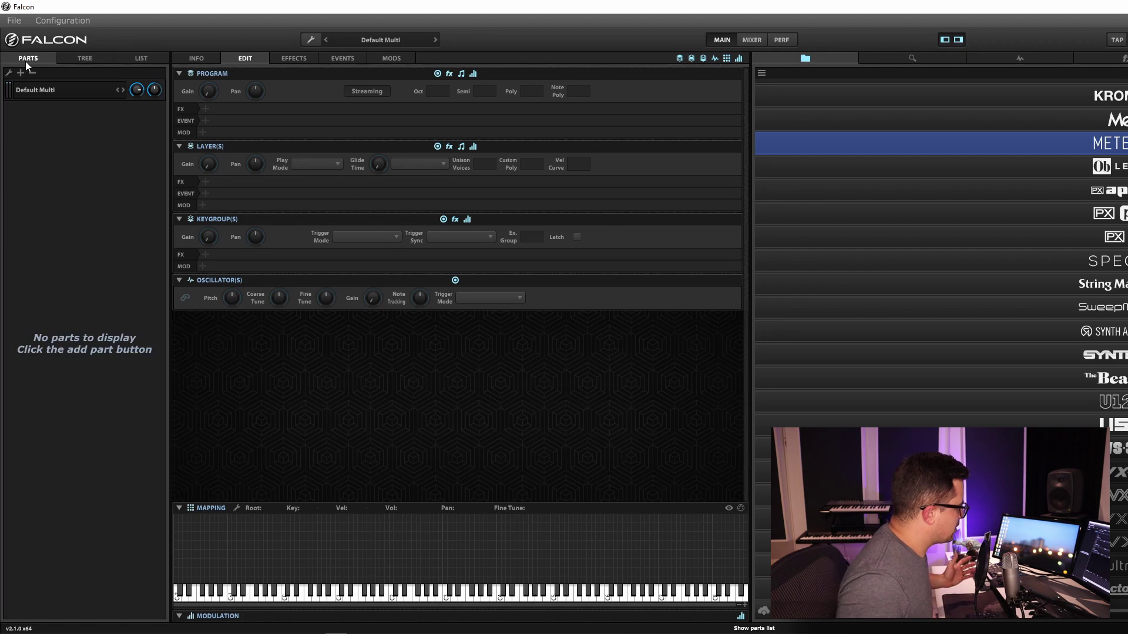
pyautogui.click(19, 74)
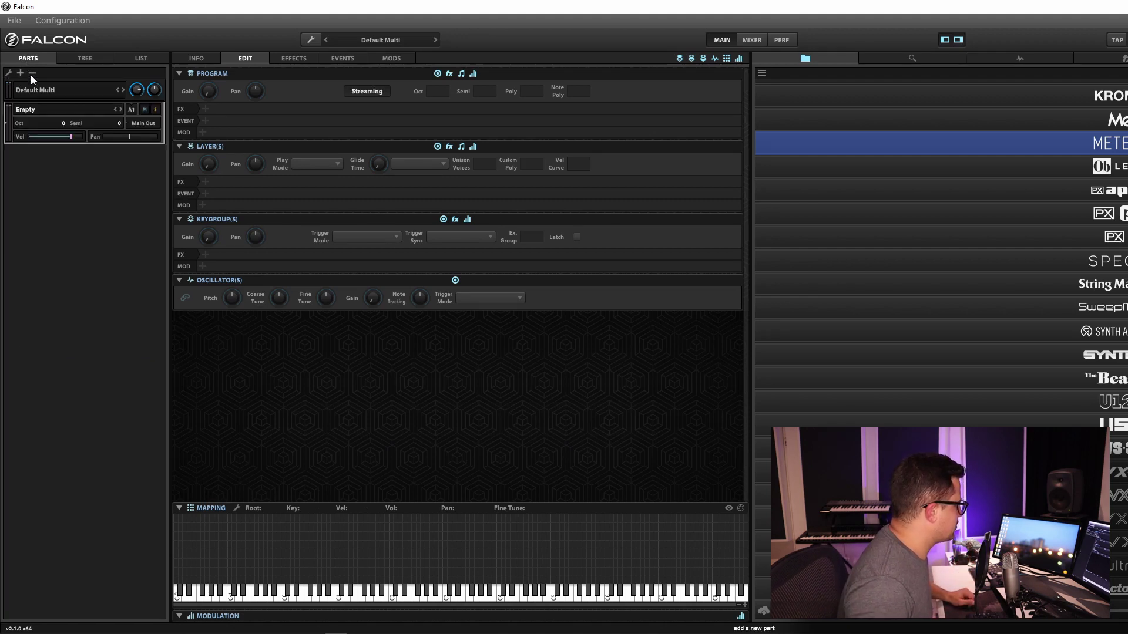
pyautogui.doubleClick(27, 111)
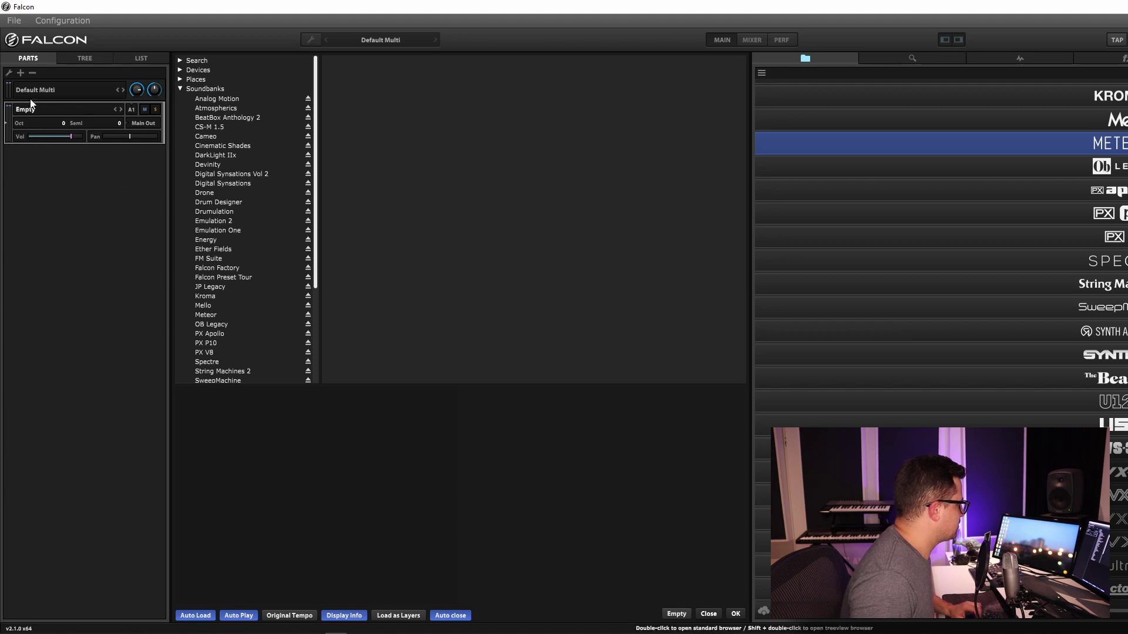
pyautogui.click(21, 74)
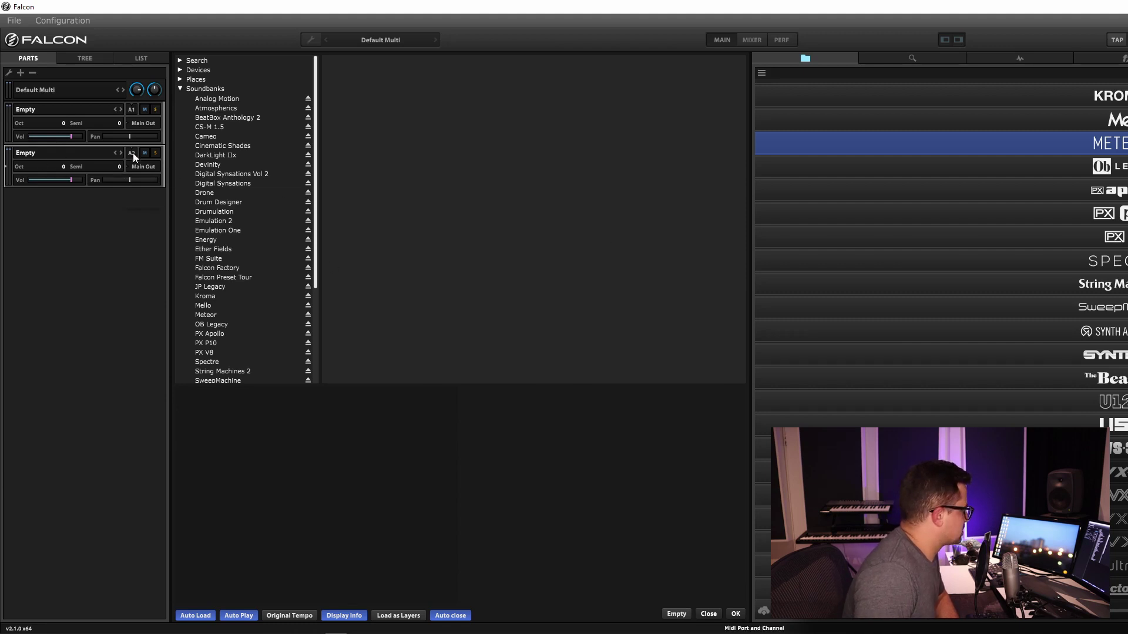
pyautogui.click(172, 176)
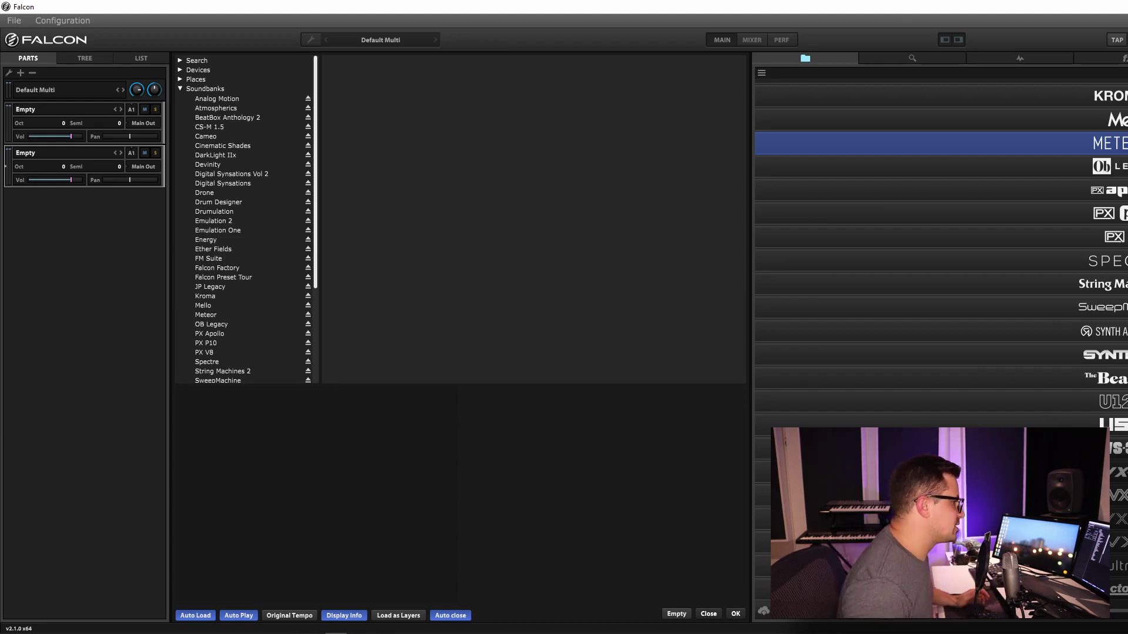
# Load the Amazing Pad preset from PX P10's Pads folder into part 2.
pyautogui.click(1105, 214)
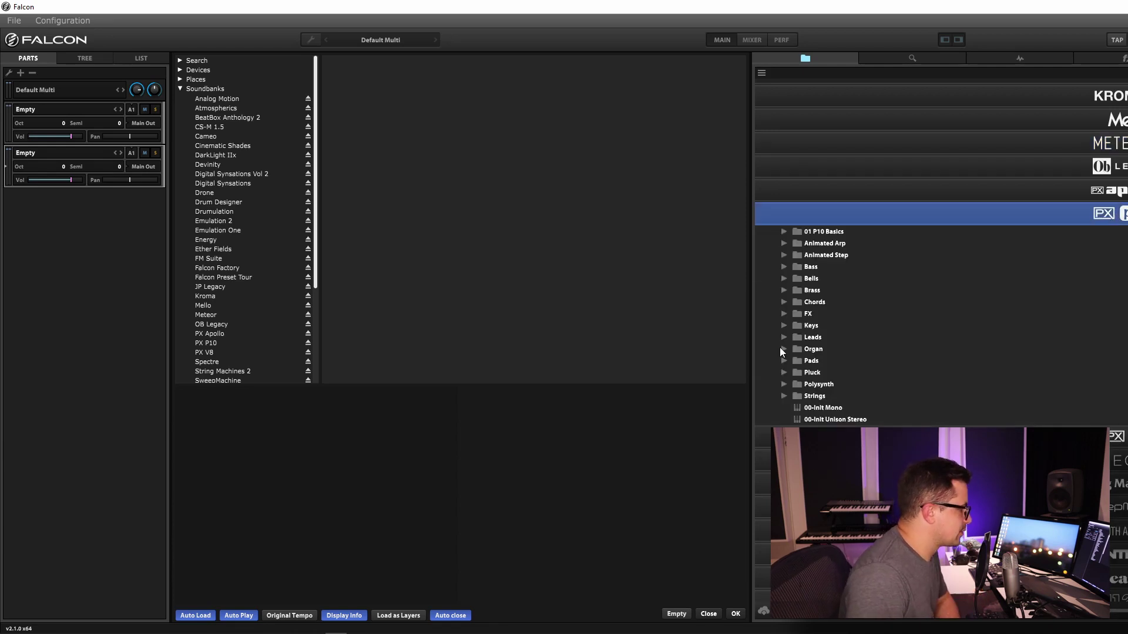
pyautogui.click(782, 361)
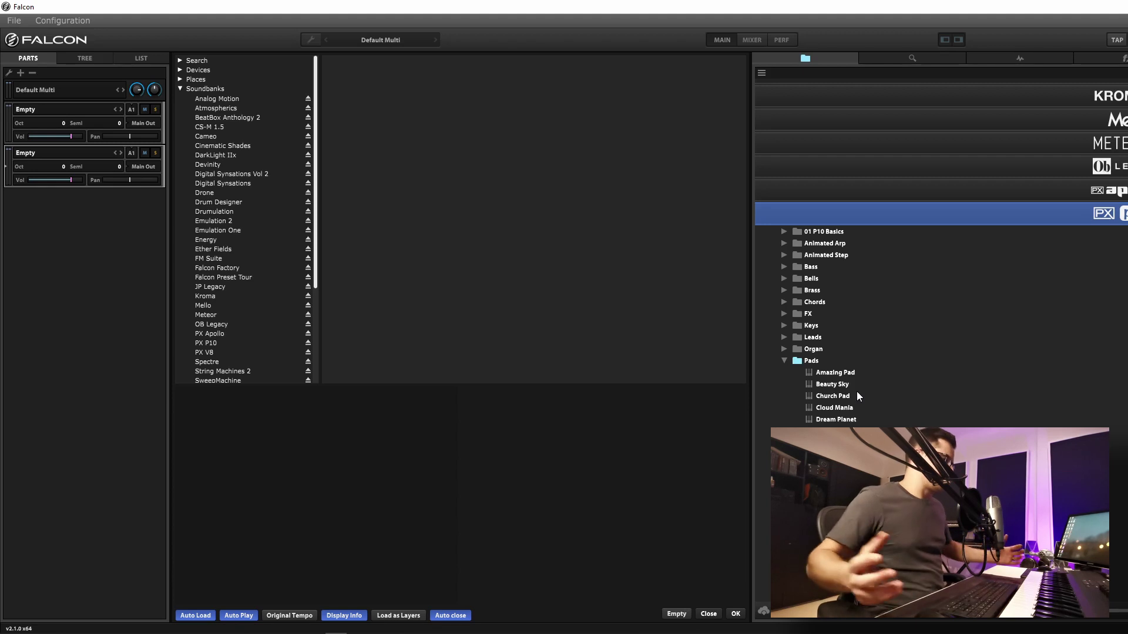
pyautogui.click(820, 374)
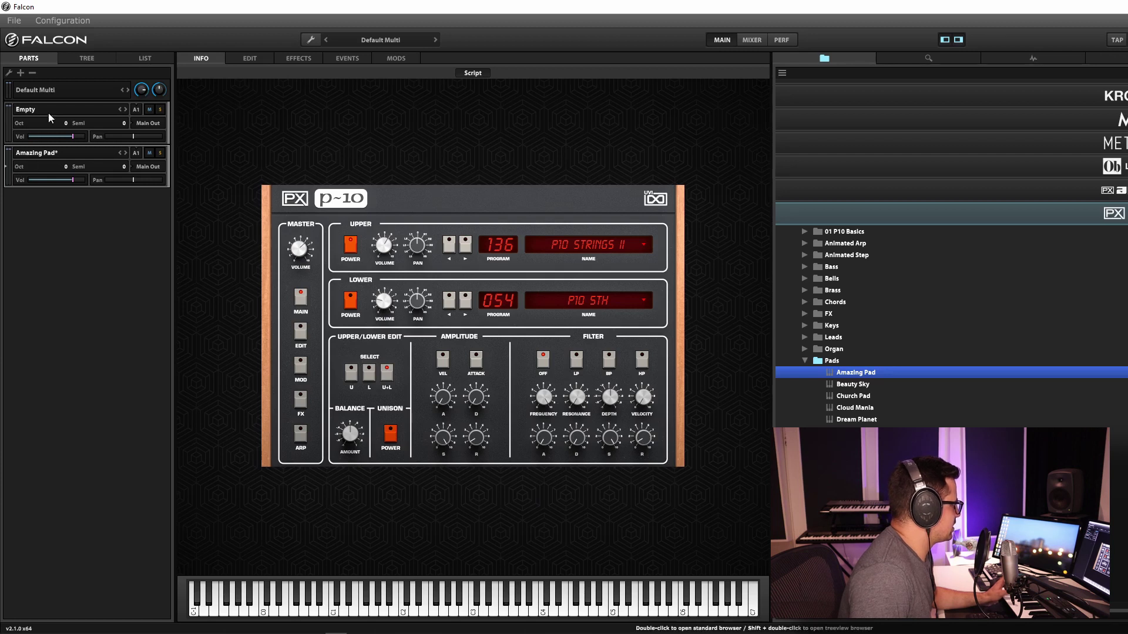
# Expand Amazing Pad in the tree to inspect its Script Processor, Osc 1 keygroups and Noise-C0.wav sample.
pyautogui.click(85, 60)
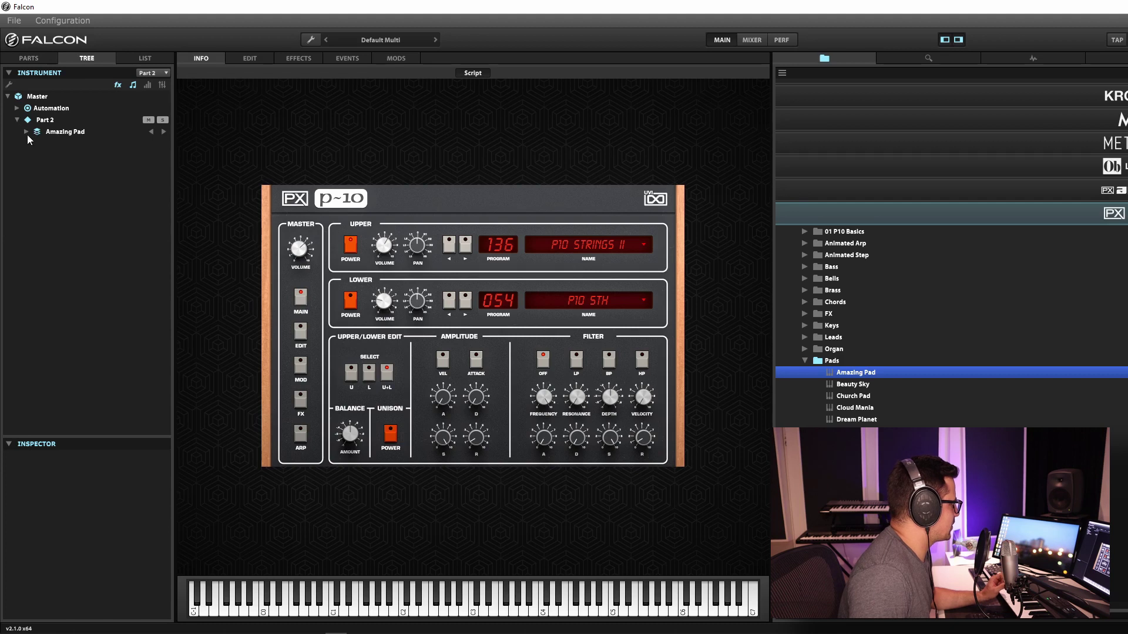
pyautogui.click(26, 132)
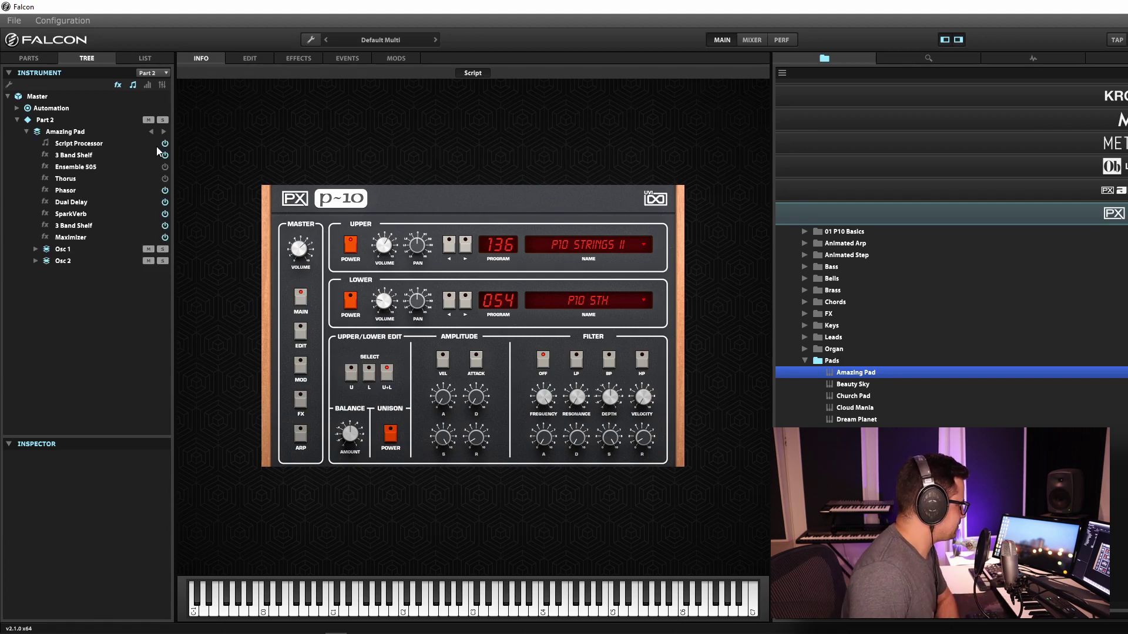
pyautogui.click(83, 144)
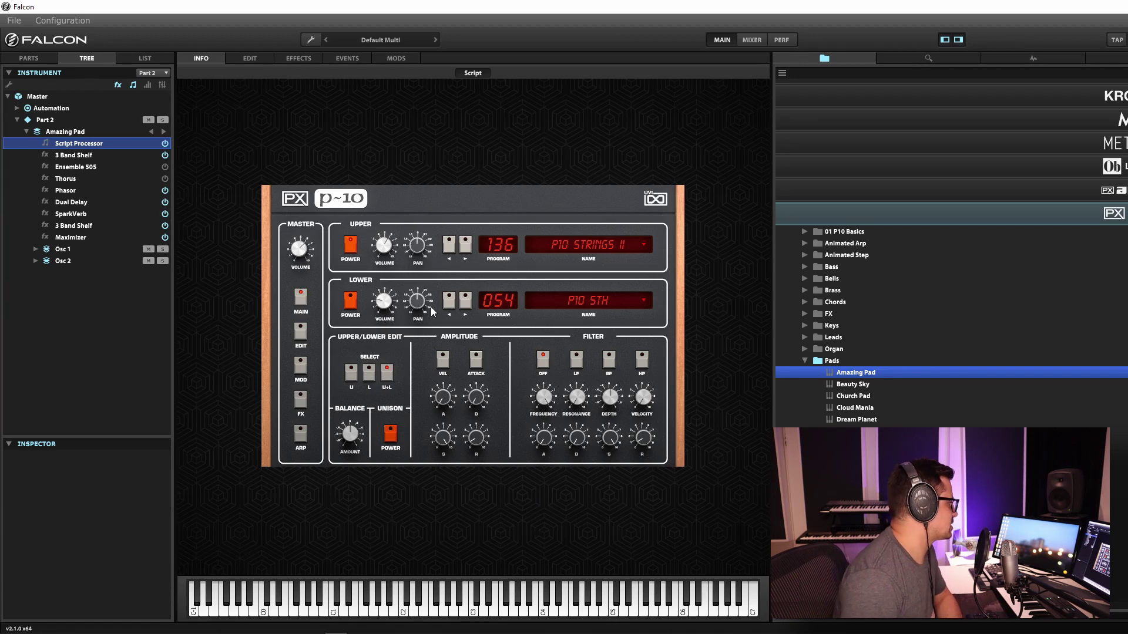
pyautogui.click(36, 249)
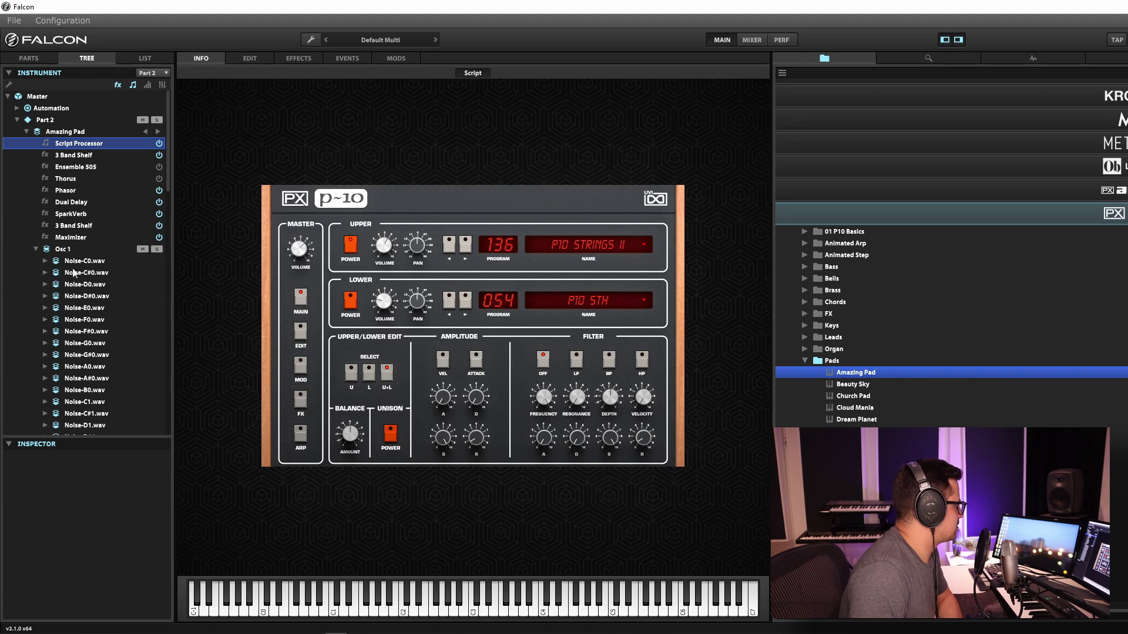
pyautogui.click(45, 261)
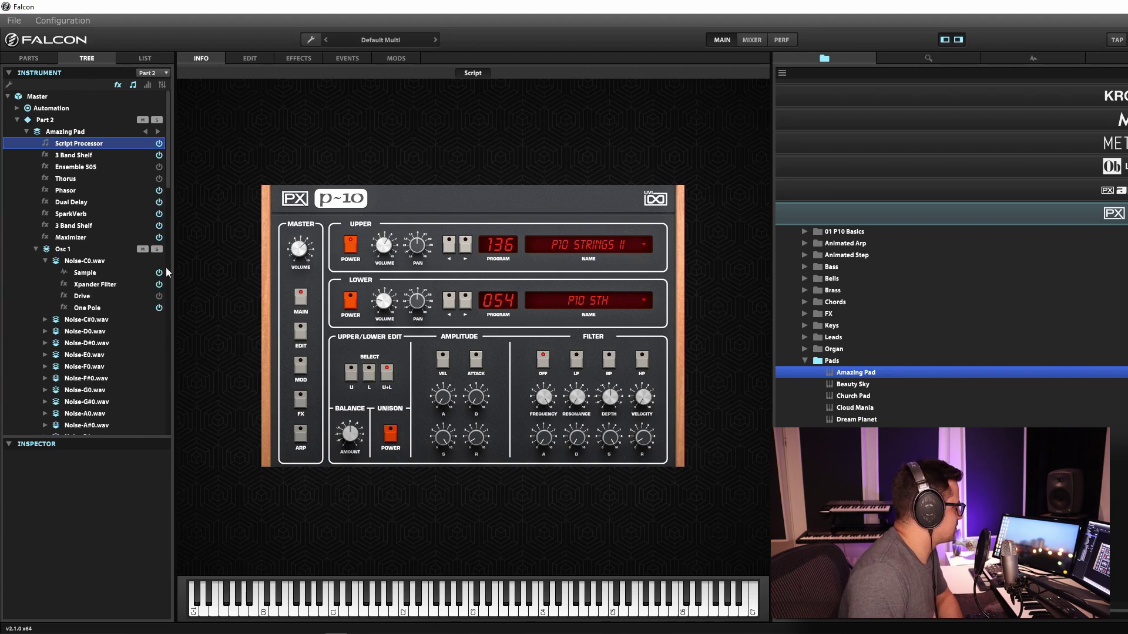
pyautogui.click(85, 275)
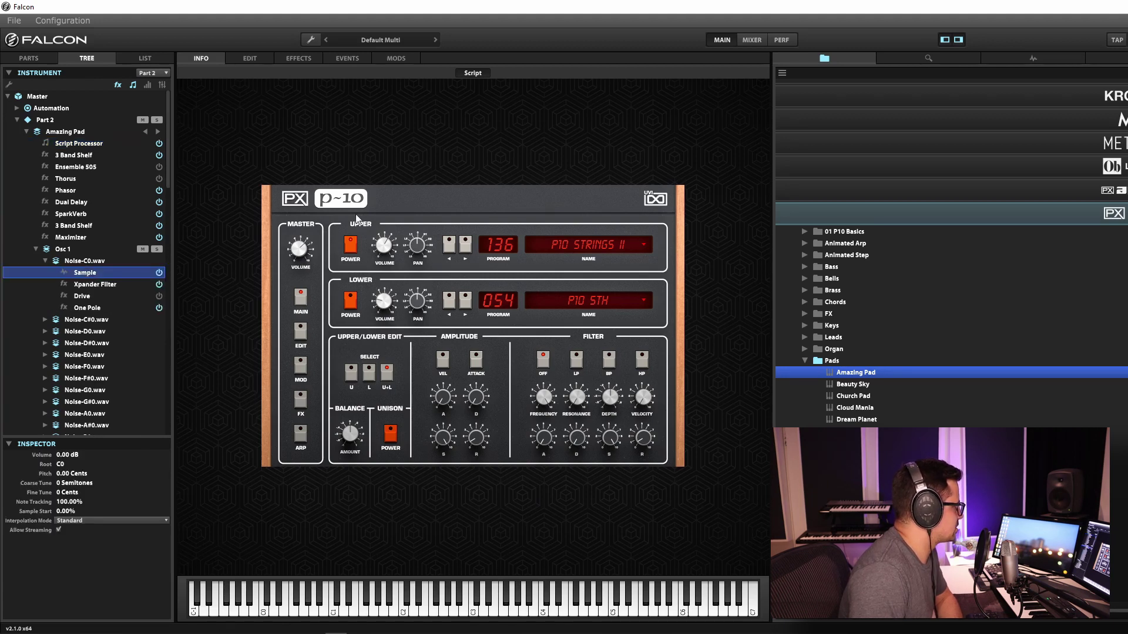
# Try other Upper programs such as P10 Strings III and Stacca Soft, then return to 136 P10 Strings II.
pyautogui.click(252, 58)
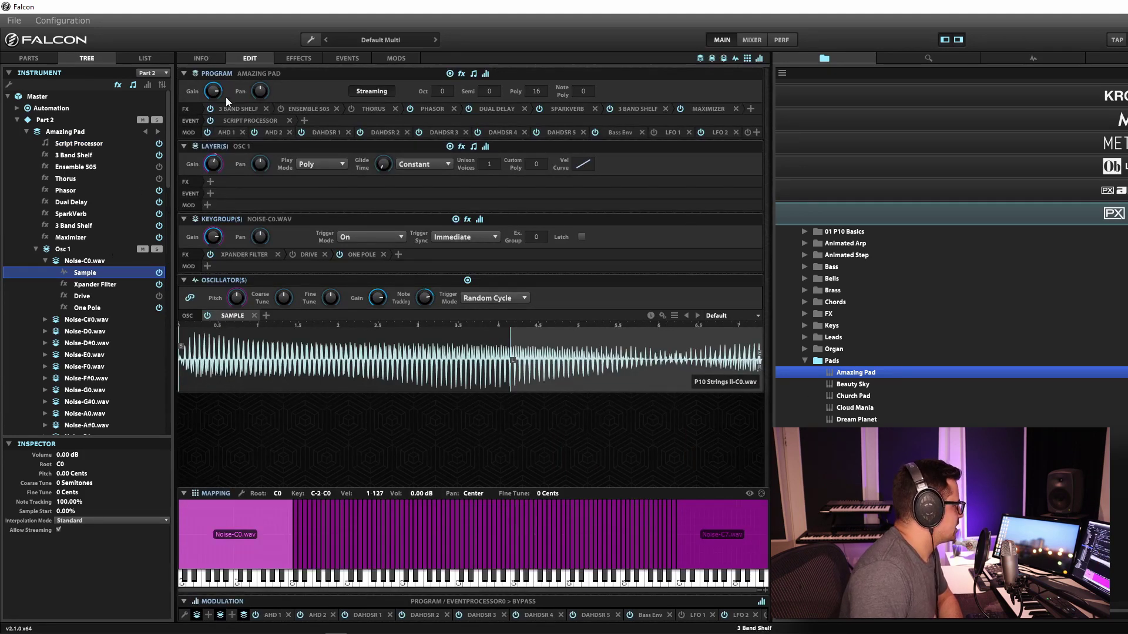
pyautogui.click(201, 58)
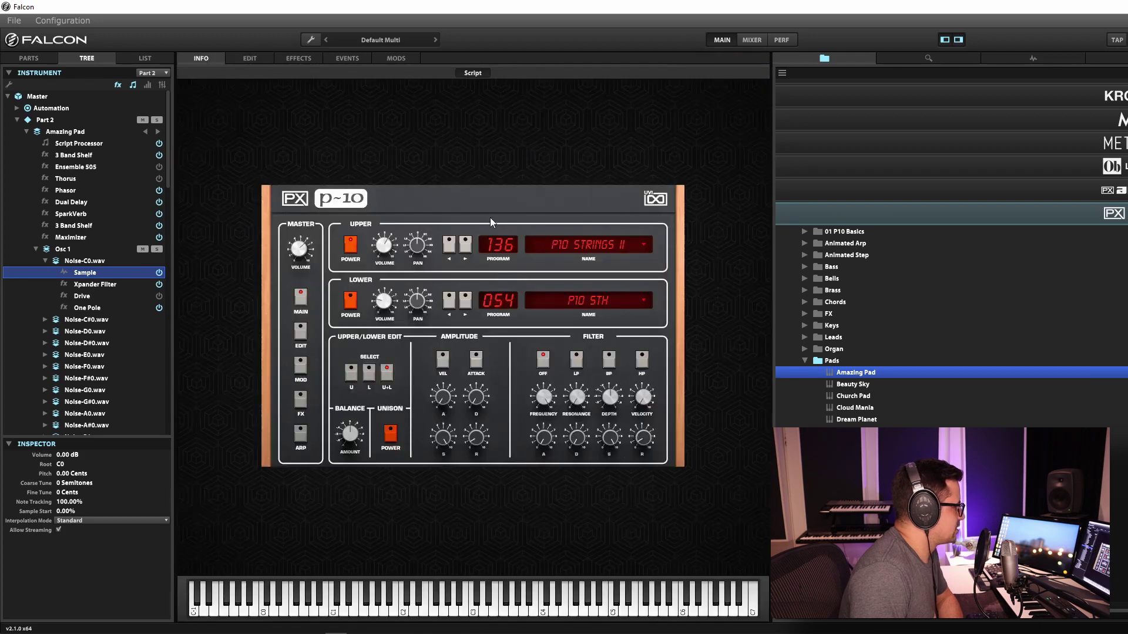
pyautogui.click(466, 245)
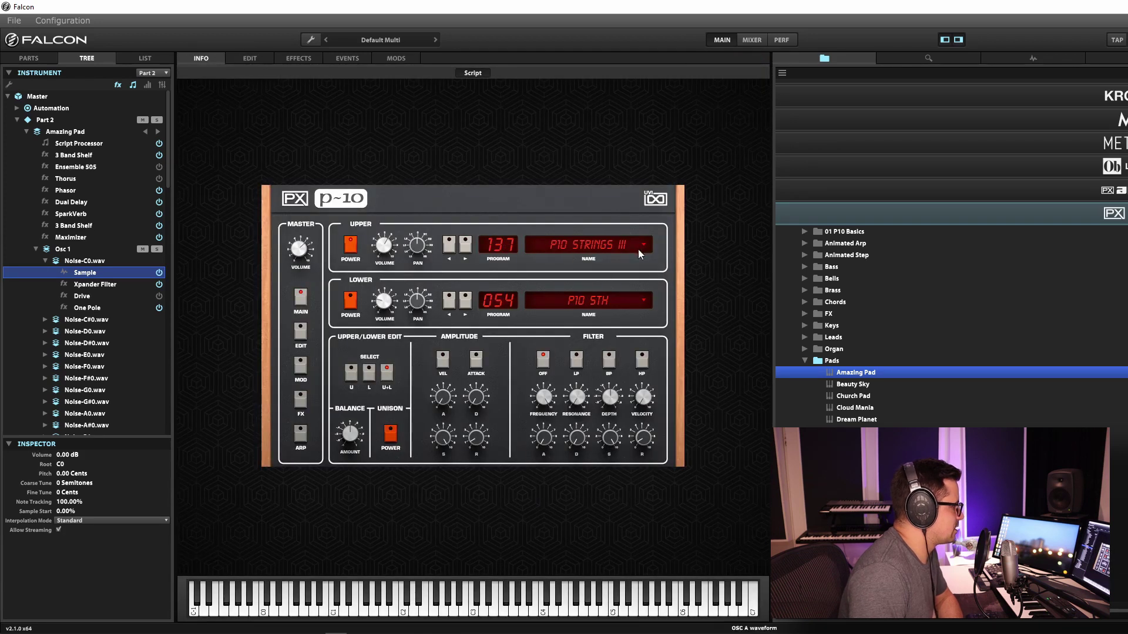
pyautogui.click(468, 247)
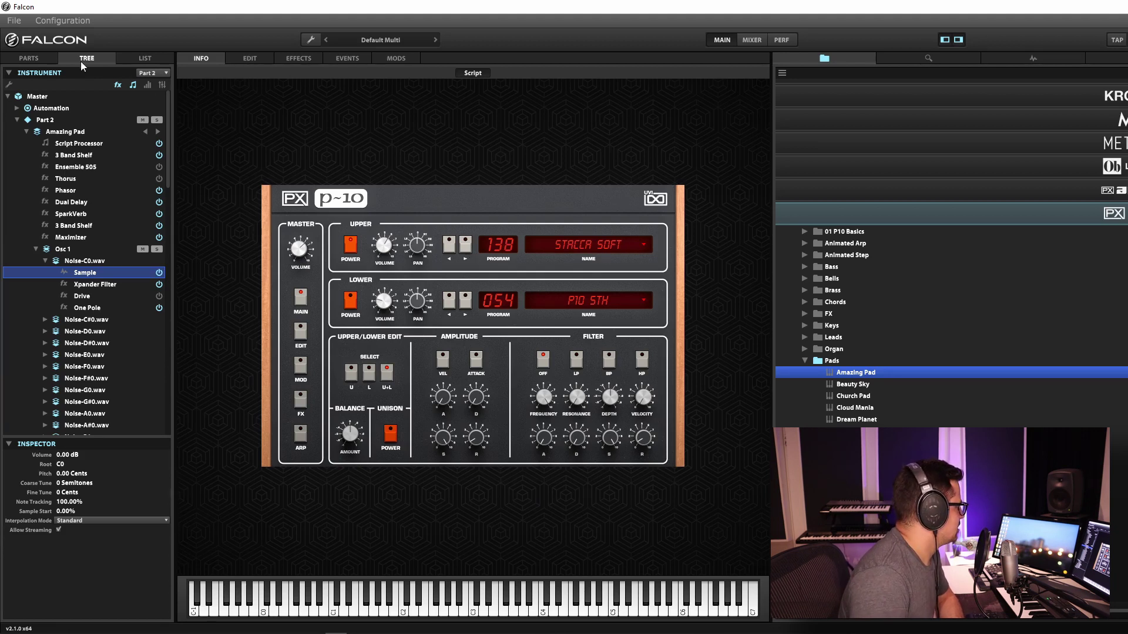
pyautogui.click(256, 62)
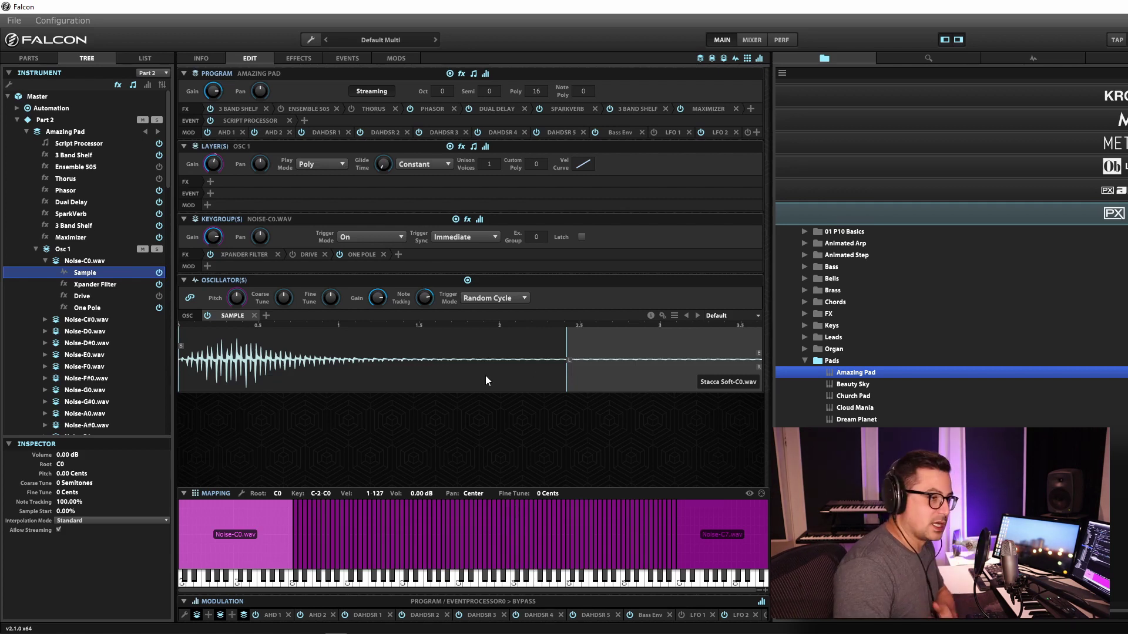
pyautogui.click(206, 61)
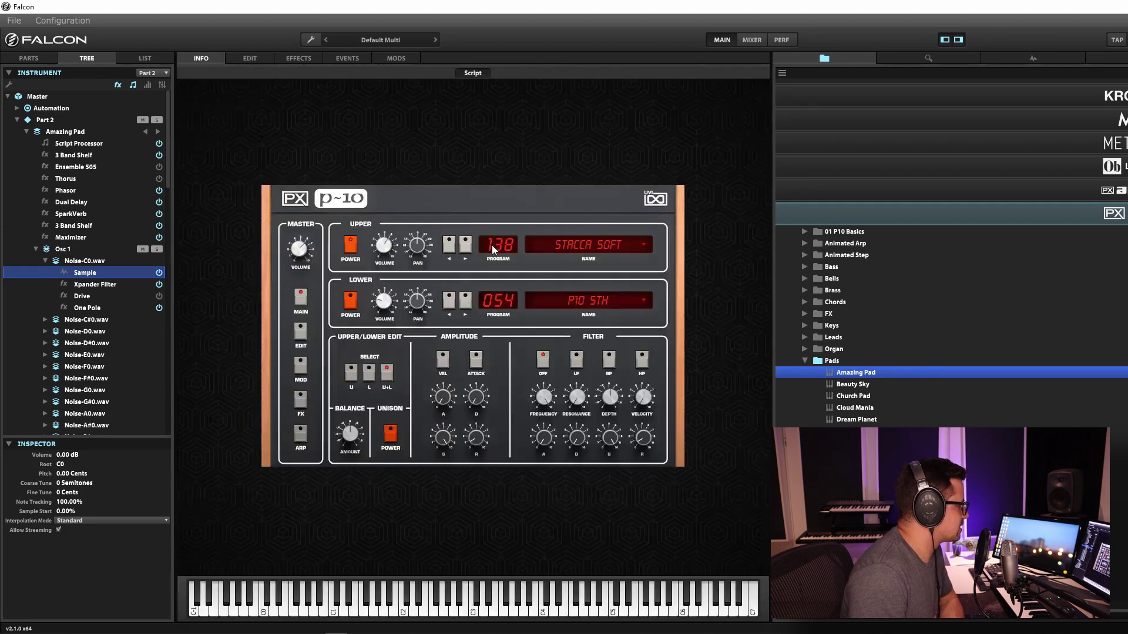
pyautogui.click(450, 247)
pyautogui.click(449, 247)
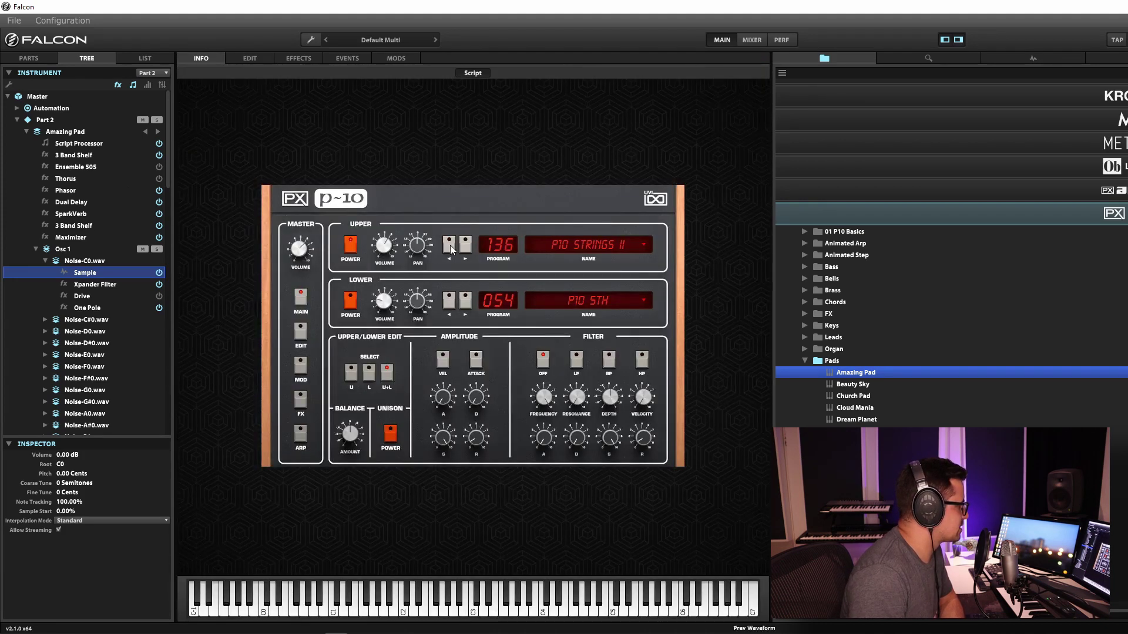
# Show Amazing Pad's layers in the LIST view and copy the Osc 1 noise layer.
pyautogui.click(137, 63)
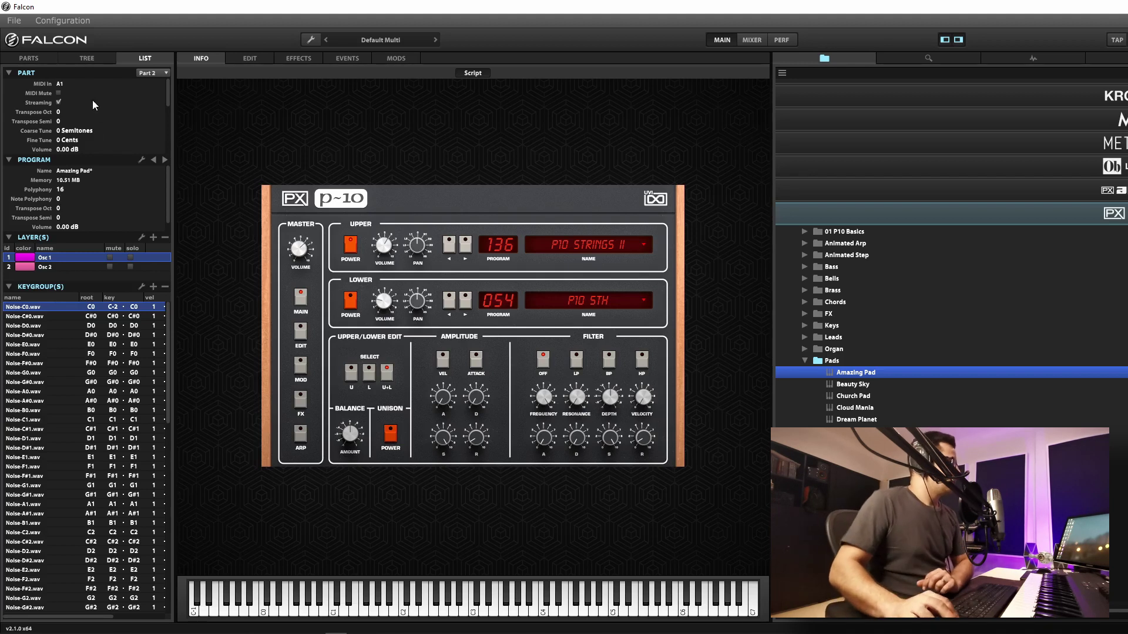
pyautogui.click(253, 58)
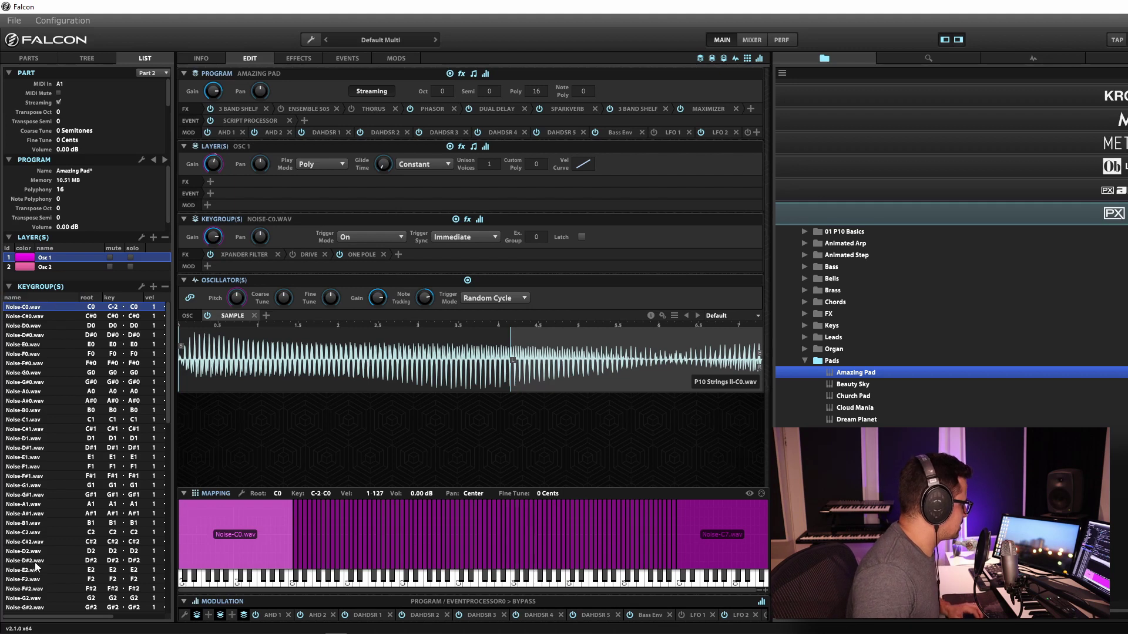
pyautogui.scroll(-15, 51, 564)
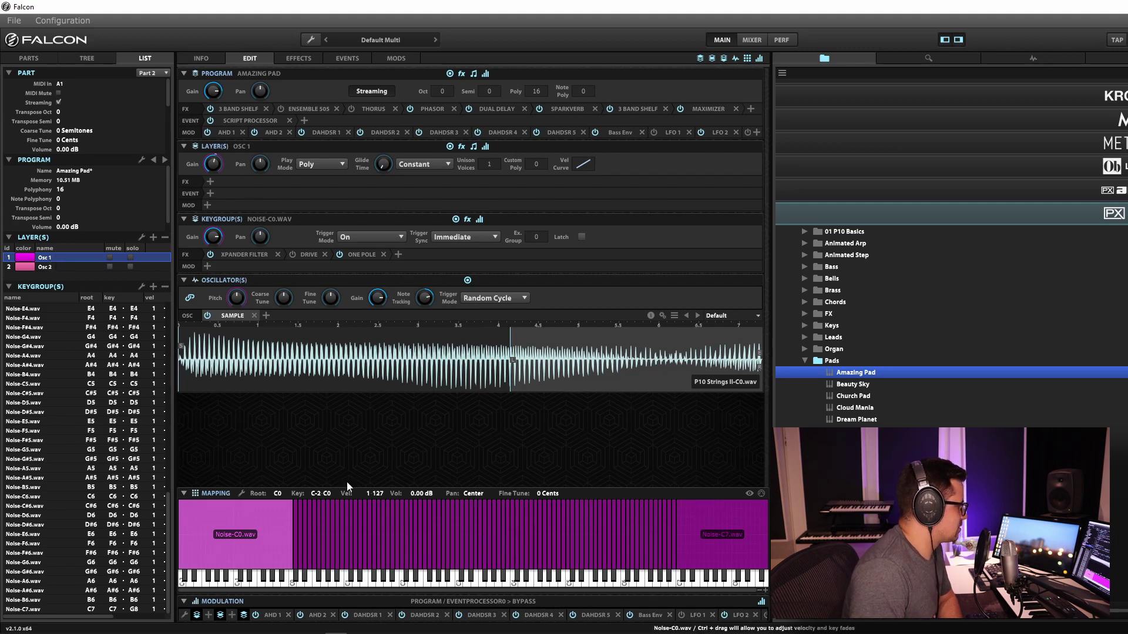
pyautogui.click(141, 239)
pyautogui.click(148, 277)
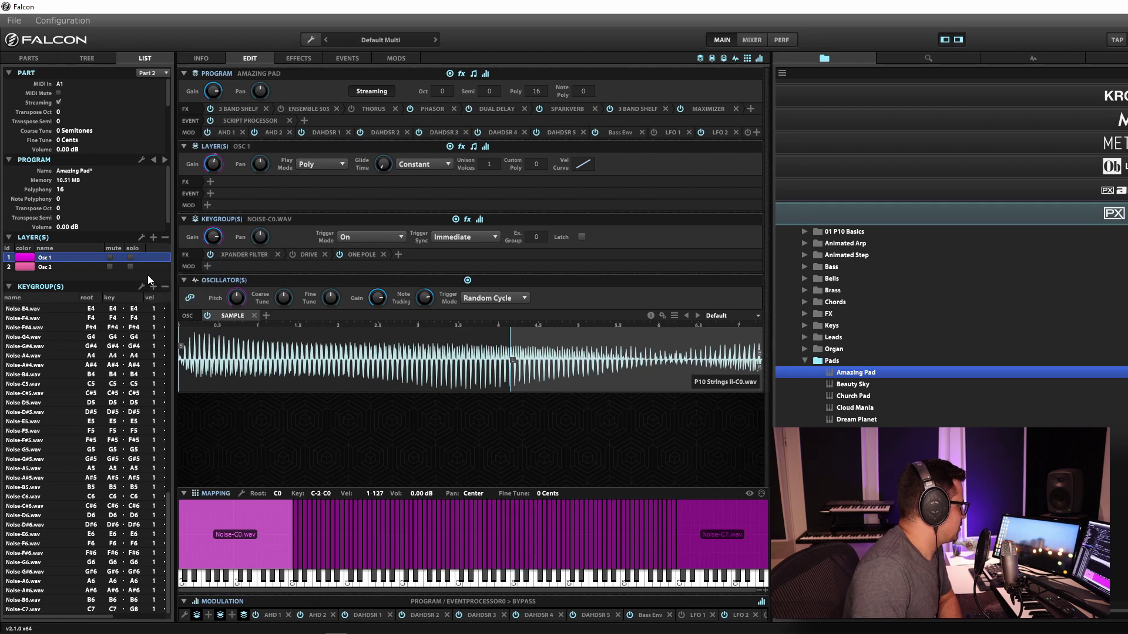
# Switch to the empty Part 1 and add a New Program to it from the tree.
pyautogui.click(152, 73)
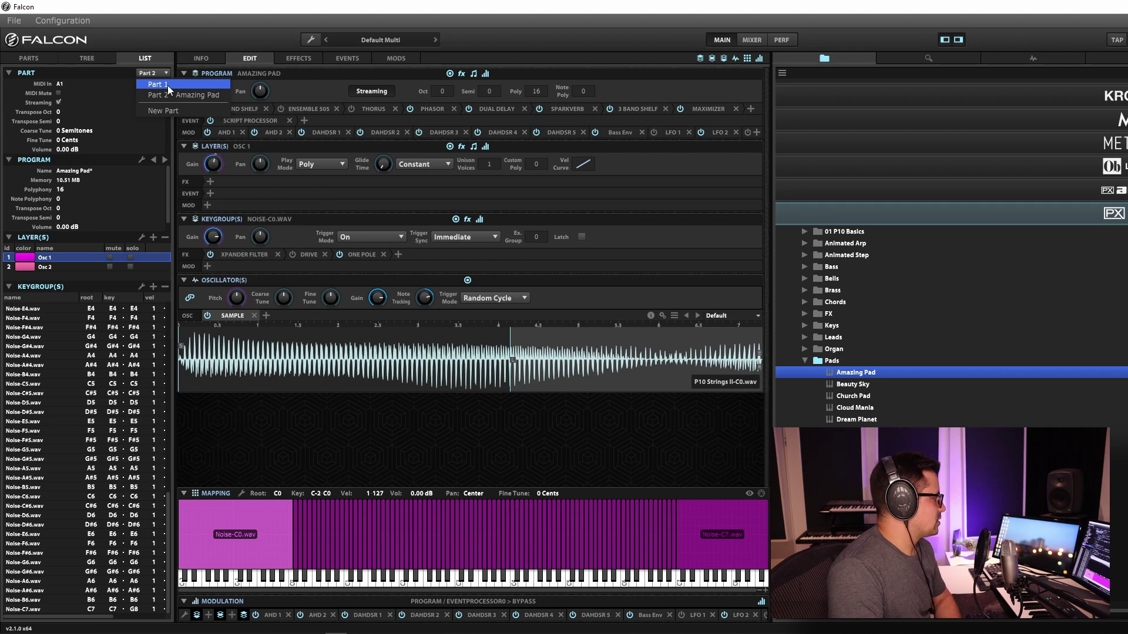
pyautogui.click(167, 85)
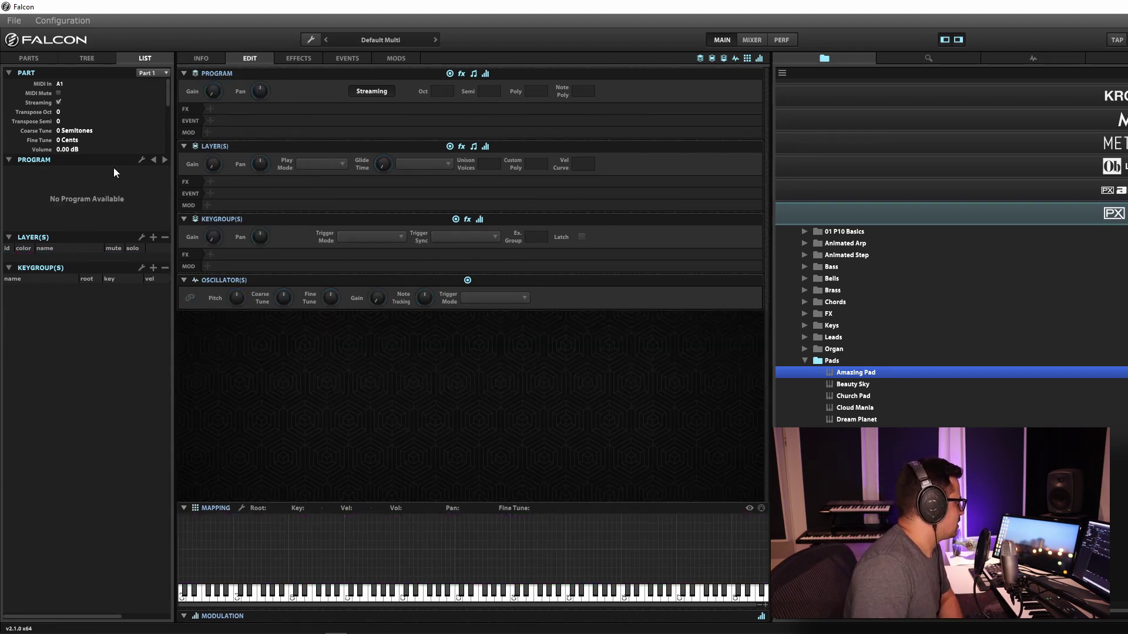
pyautogui.click(86, 58)
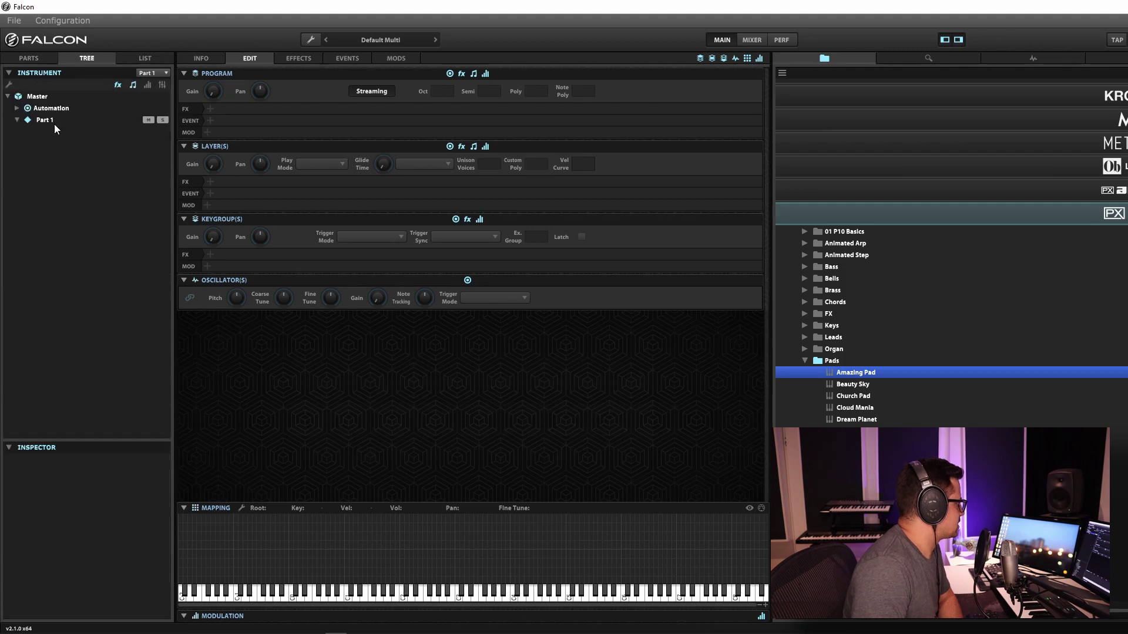
pyautogui.click(54, 122)
pyautogui.rightClick(54, 125)
pyautogui.click(79, 170)
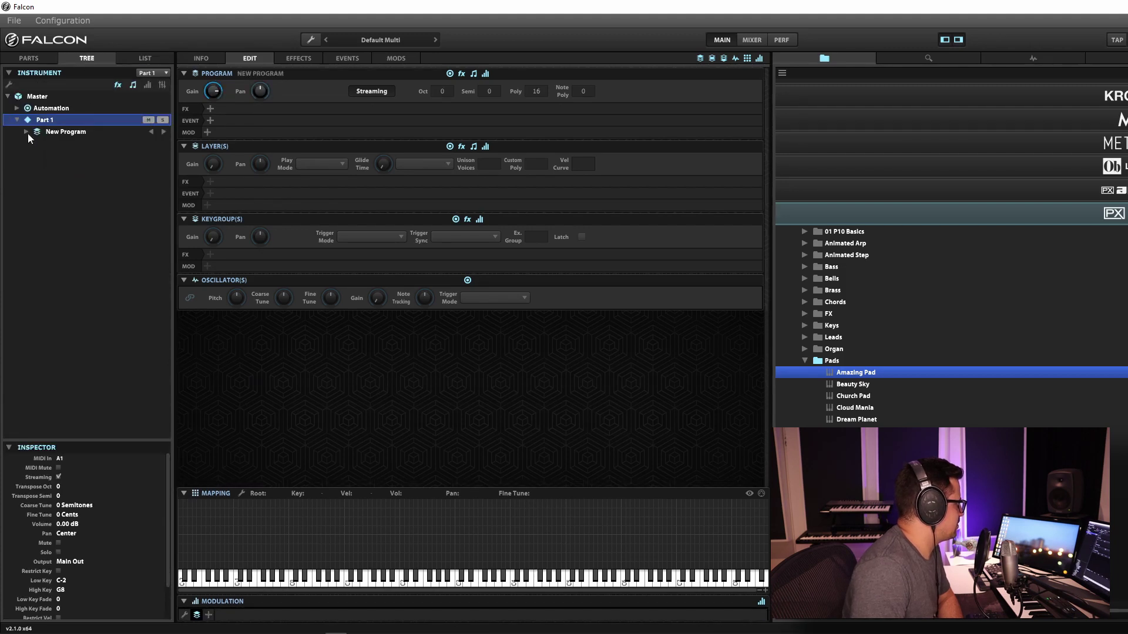
# Paste the copied Osc 1 noise layer into the New Program.
pyautogui.click(149, 58)
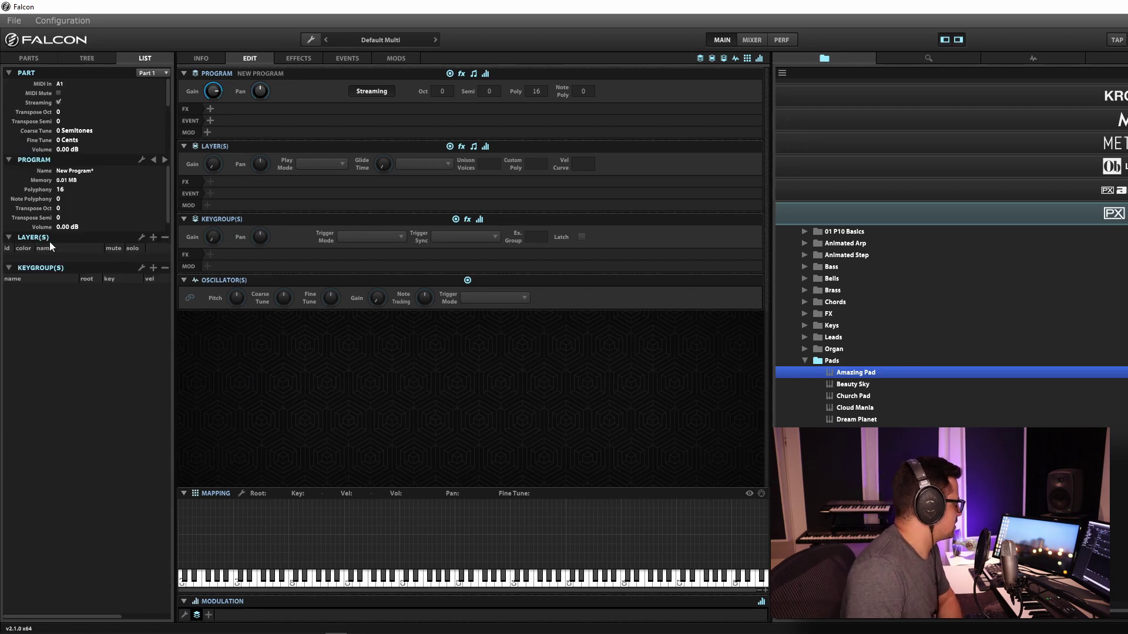
pyautogui.click(141, 237)
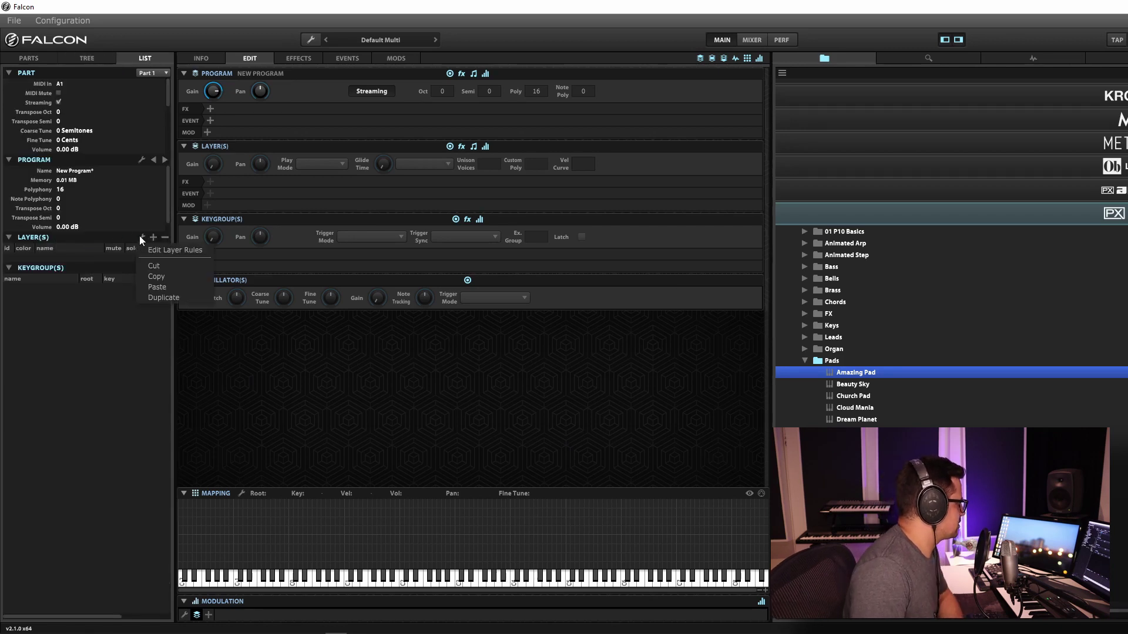
pyautogui.click(160, 290)
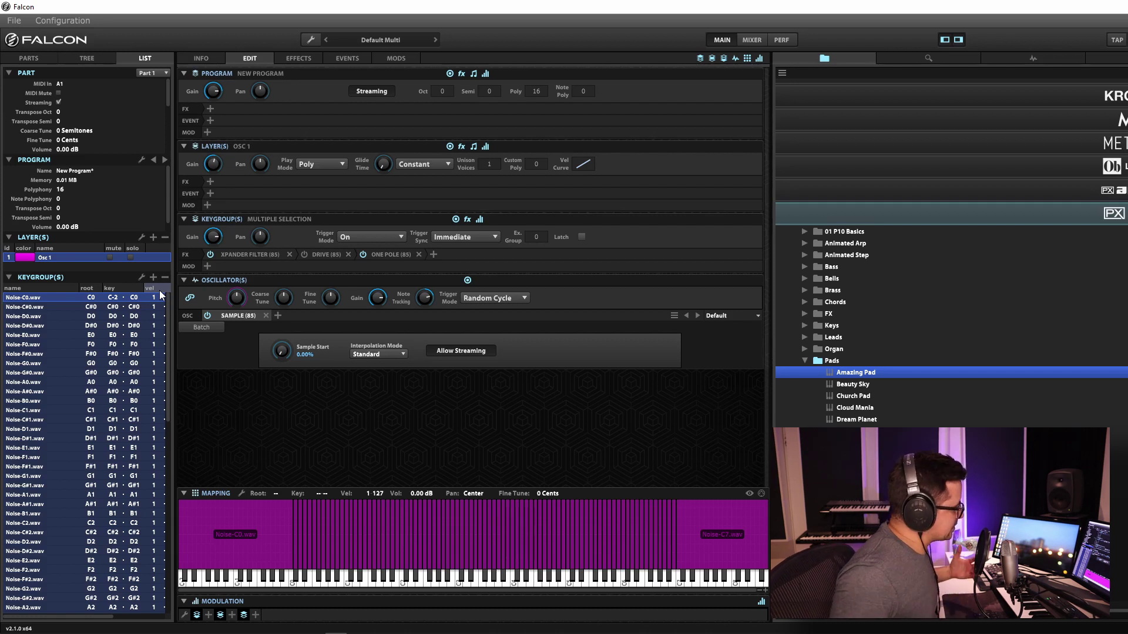
# Select the Amazing Pad part and view its effects chain and Osc 1/Osc 2 layers in the tree.
pyautogui.click(91, 58)
pyautogui.click(50, 59)
pyautogui.click(47, 176)
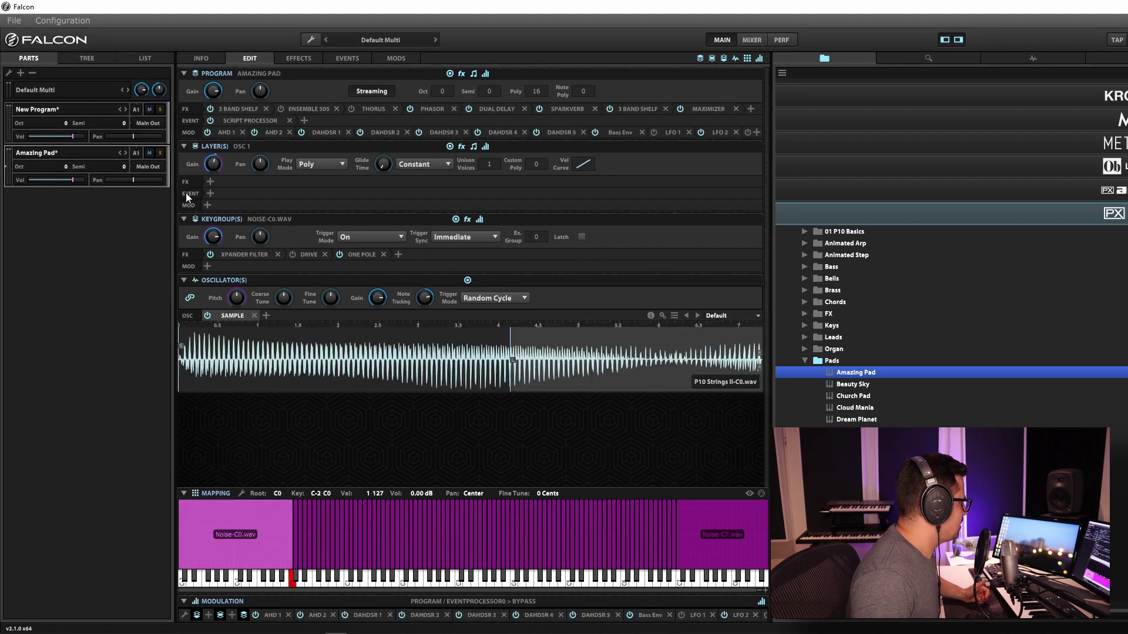
pyautogui.click(94, 58)
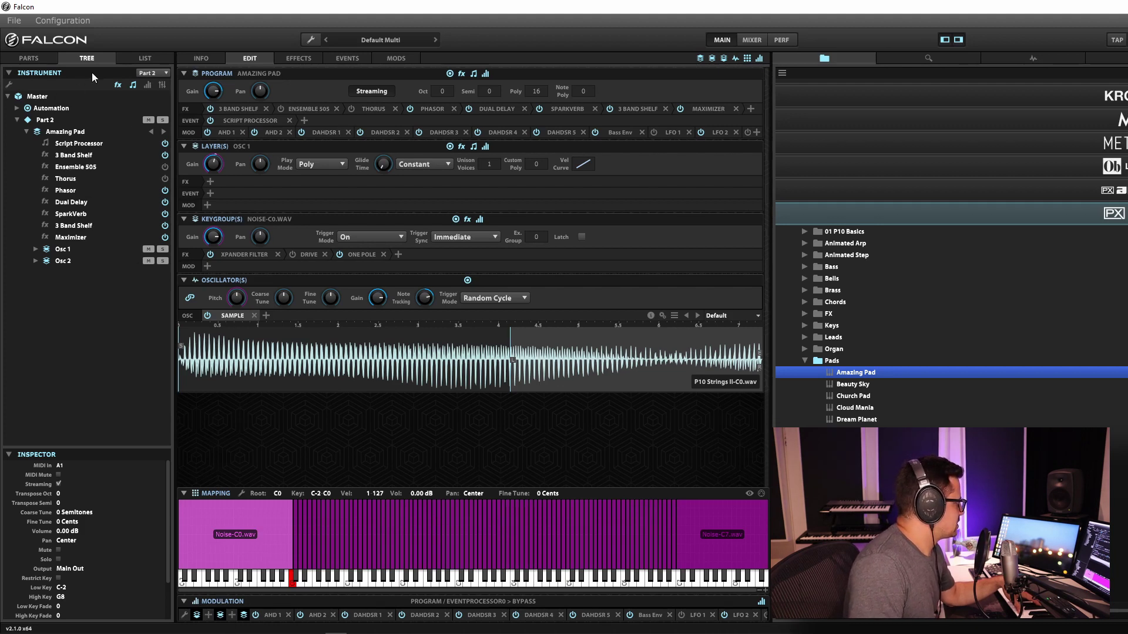
# Add an Analog ADSR to Part 1's Osc 1 keygroups and route it to Keygroup Gain.
pyautogui.click(150, 70)
pyautogui.click(161, 86)
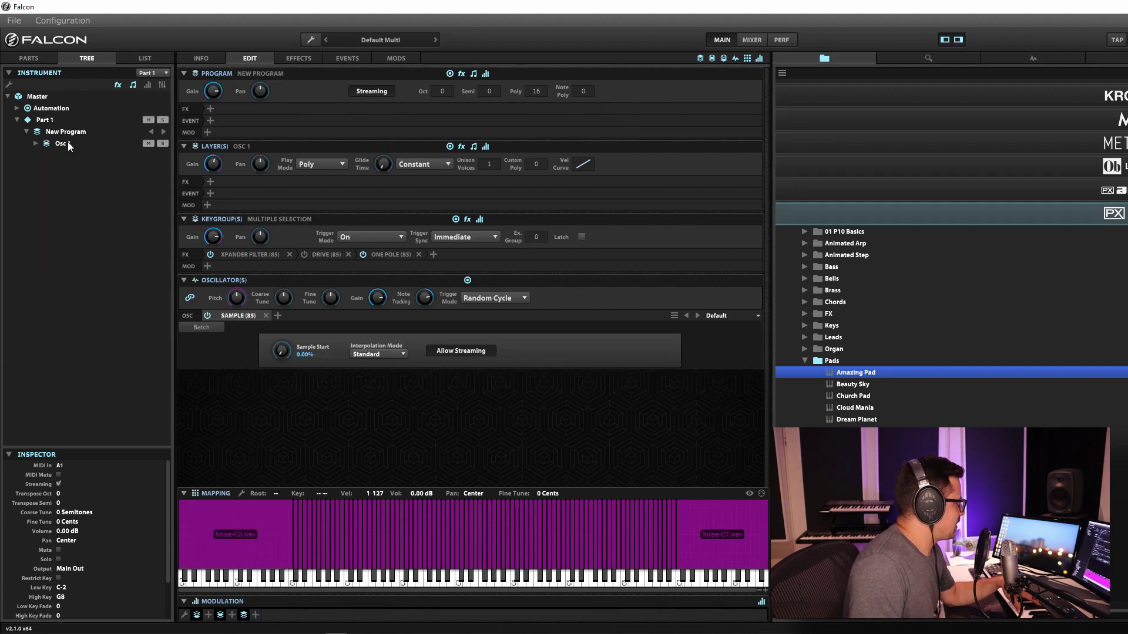
pyautogui.click(42, 146)
pyautogui.click(36, 143)
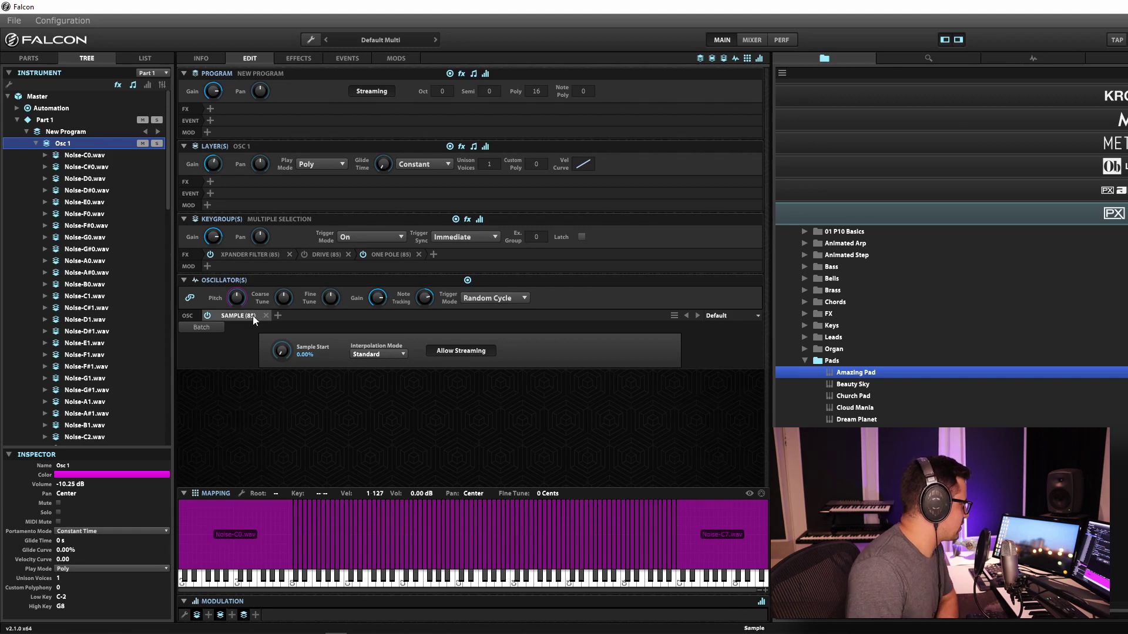
pyautogui.click(208, 615)
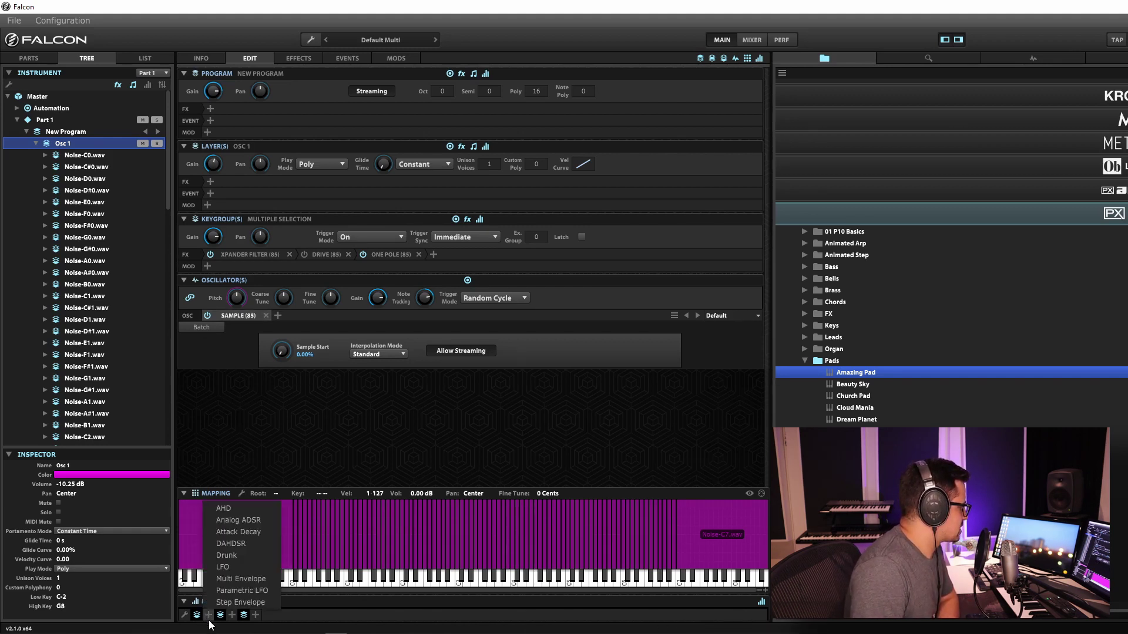
pyautogui.click(230, 521)
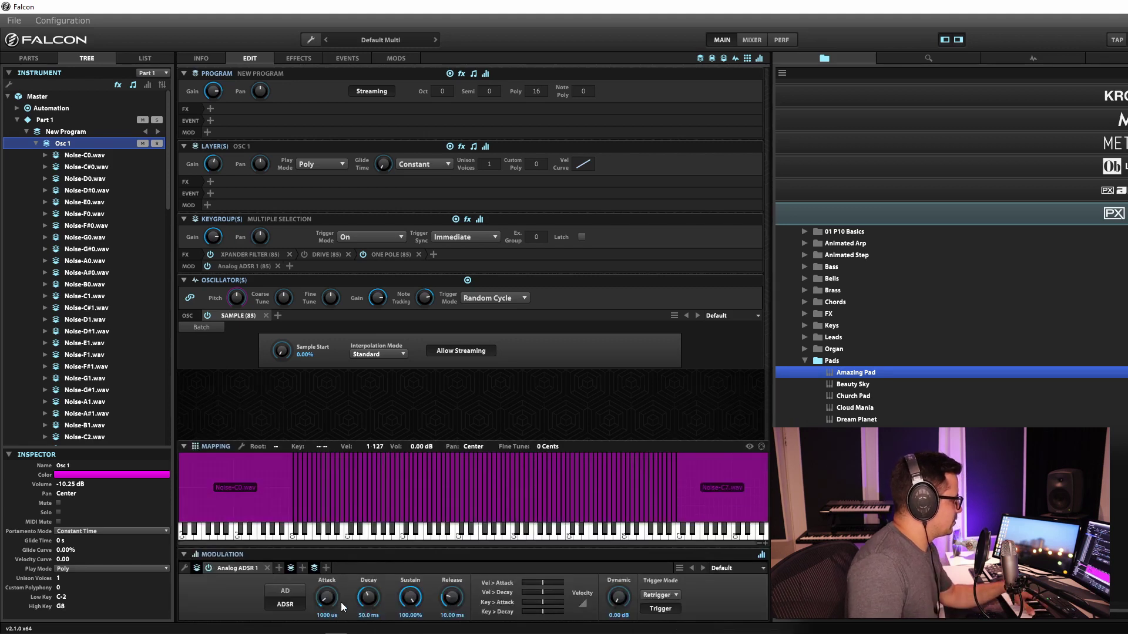
pyautogui.moveTo(235, 566); pyautogui.dragTo(213, 234)
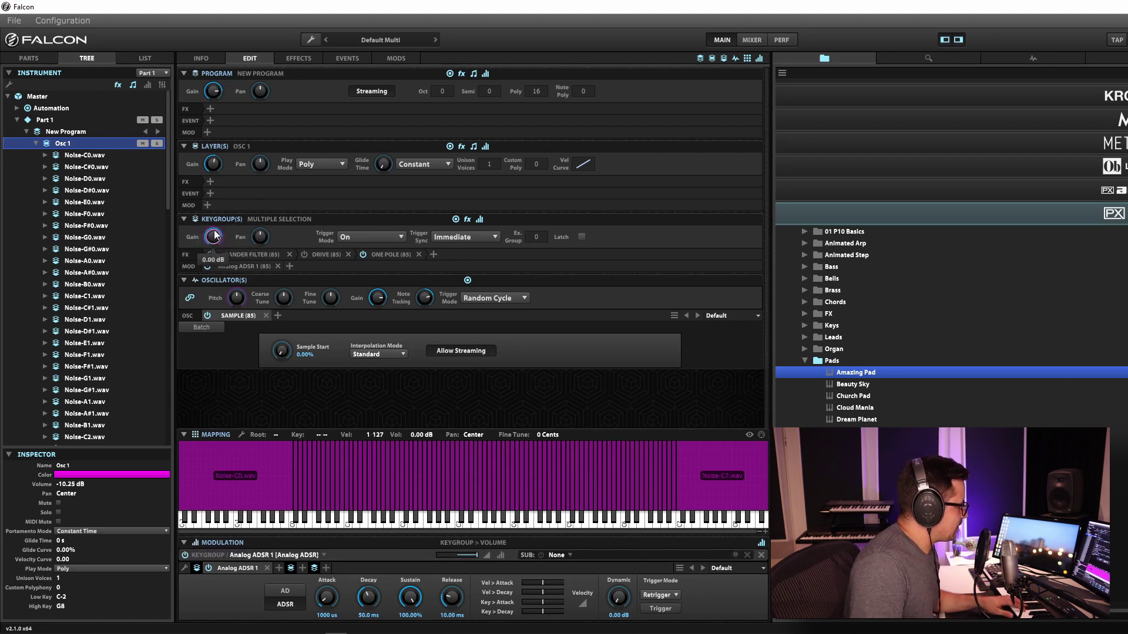
# Set the envelope's attack to 18.2 ms and release to 363 ms.
pyautogui.moveTo(212, 235)
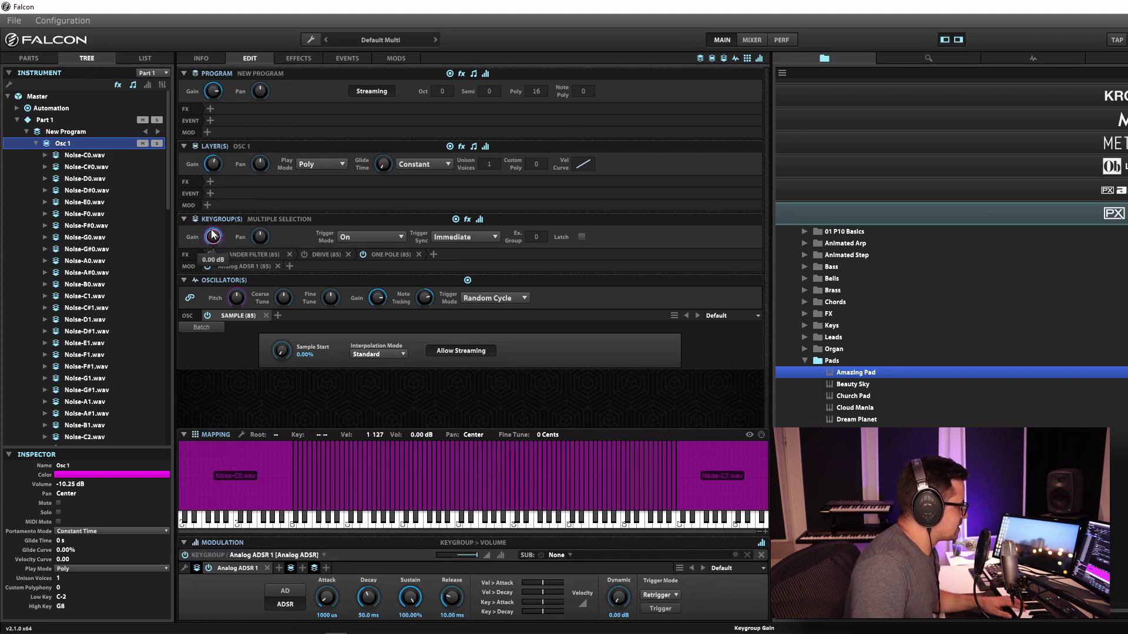
pyautogui.moveTo(379, 304)
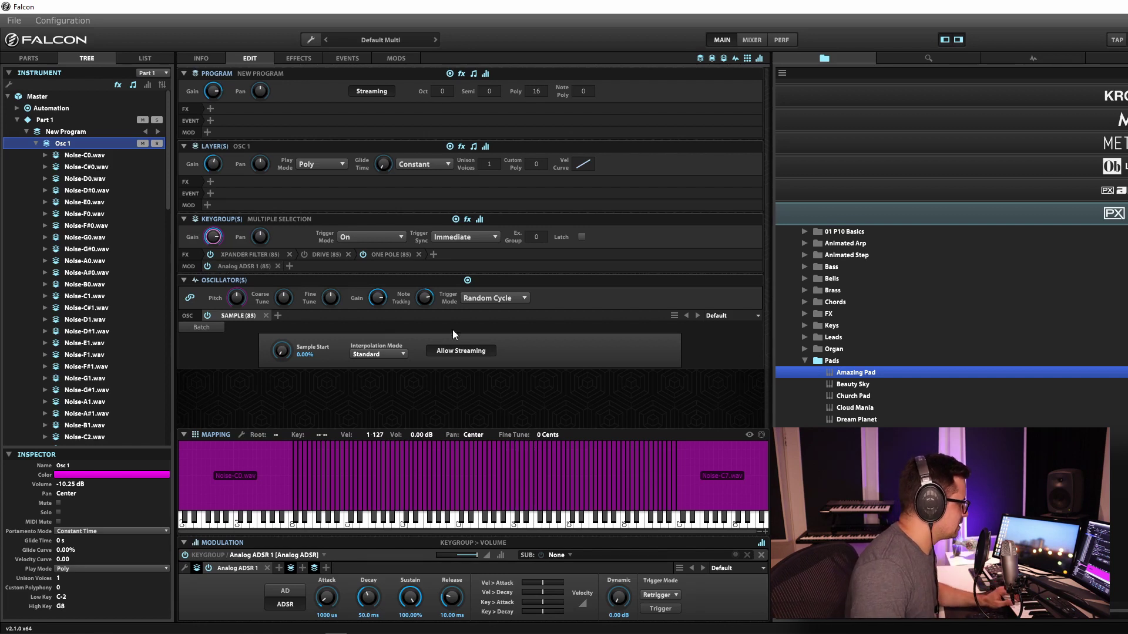
pyautogui.moveTo(331, 605); pyautogui.dragTo(330, 623)
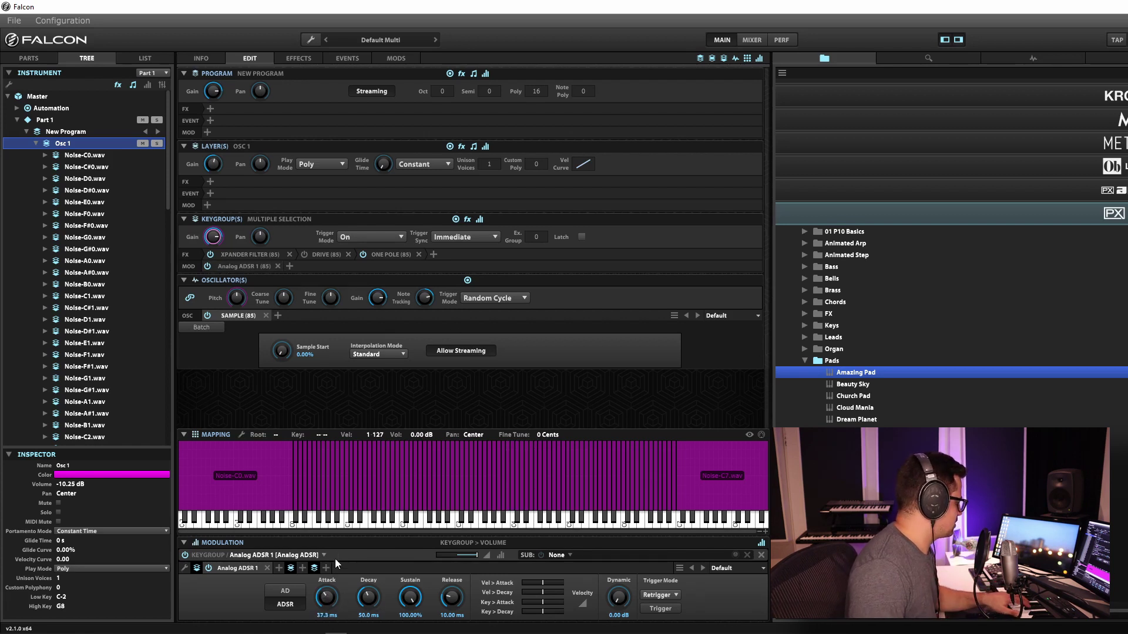
pyautogui.moveTo(455, 602); pyautogui.dragTo(474, 539)
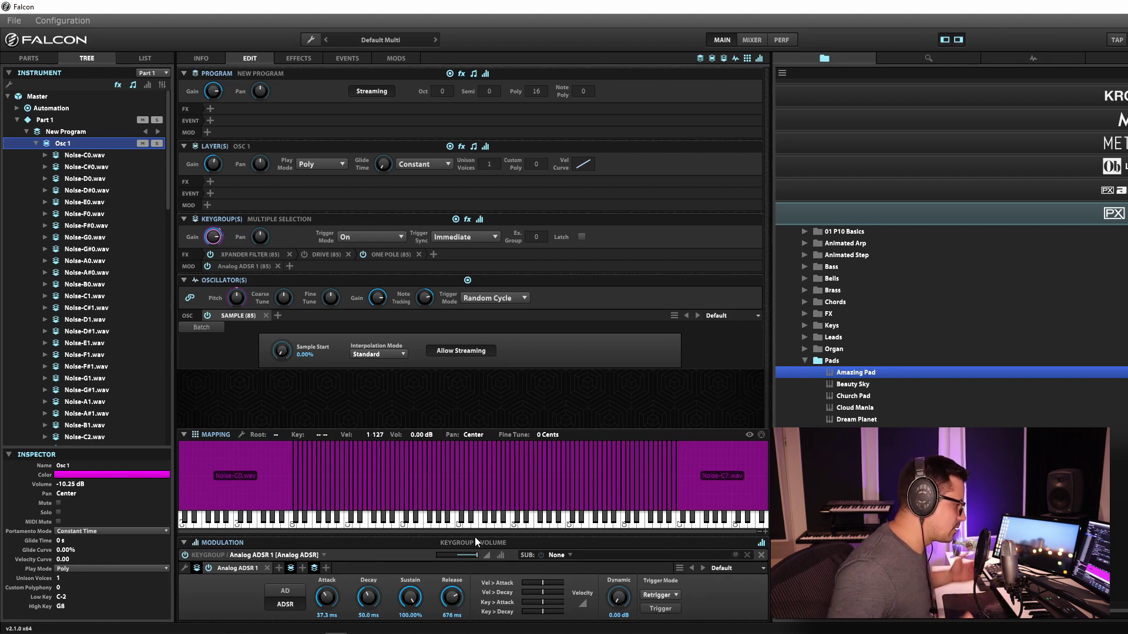
pyautogui.moveTo(327, 597); pyautogui.dragTo(459, 598)
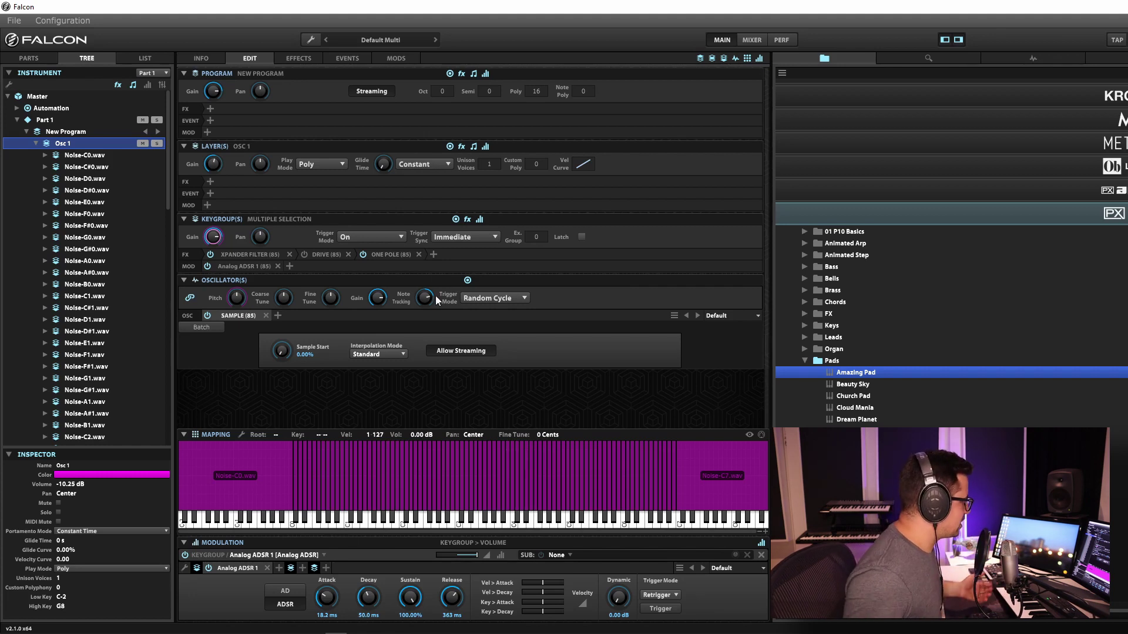
pyautogui.click(35, 143)
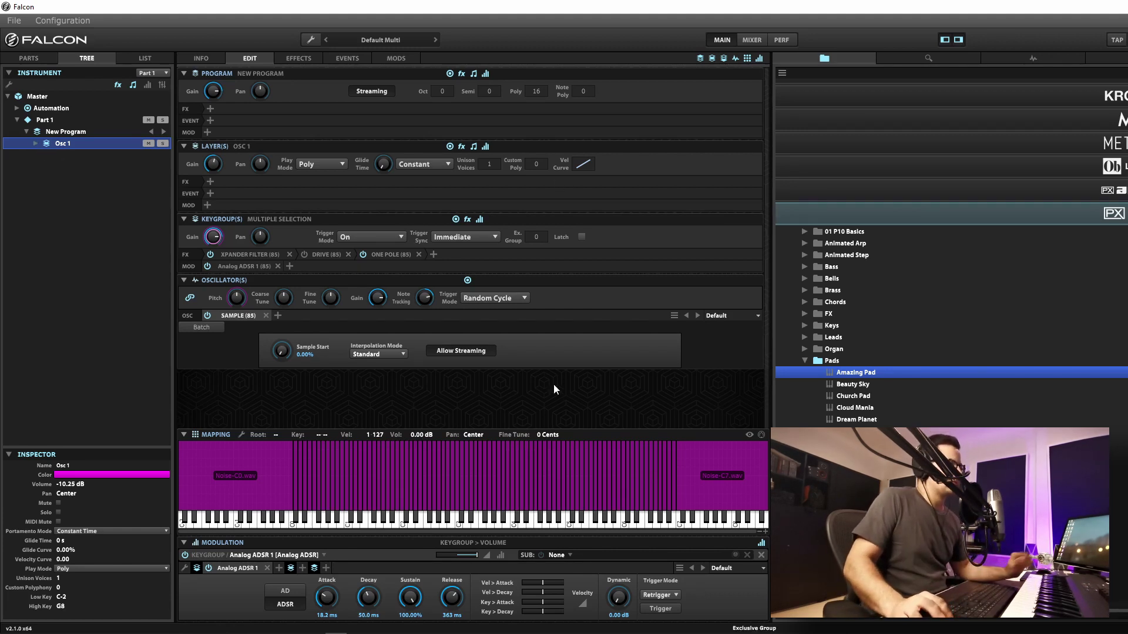
# Solo and mute the New Program and Amazing Pad parts in turn, ending with Amazing Pad soloed and selected.
pyautogui.click(43, 58)
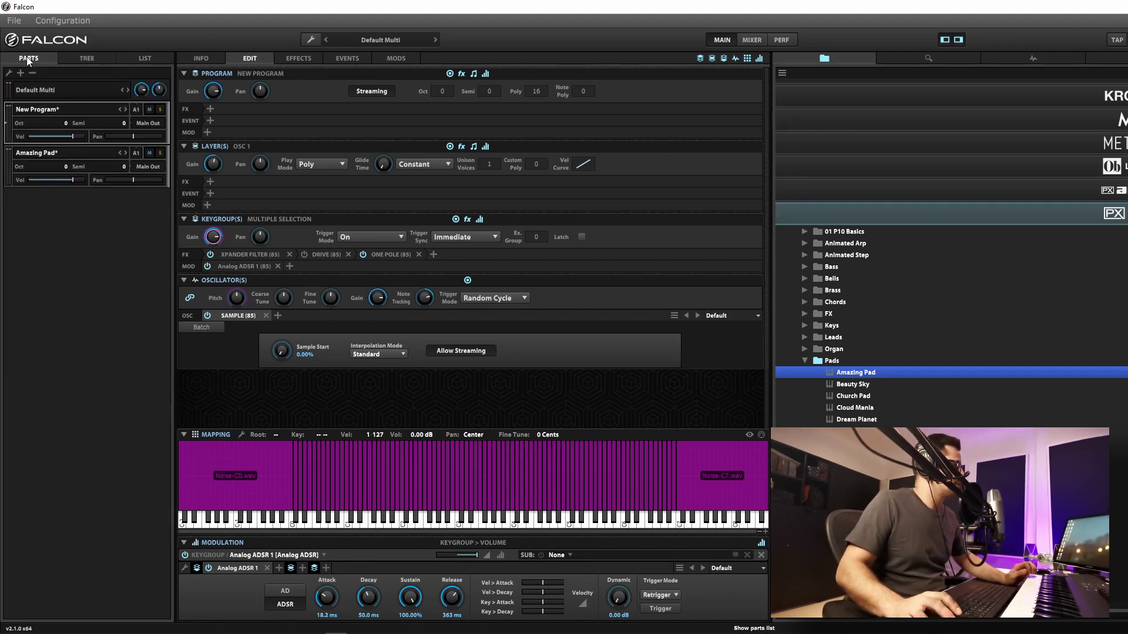
pyautogui.click(45, 178)
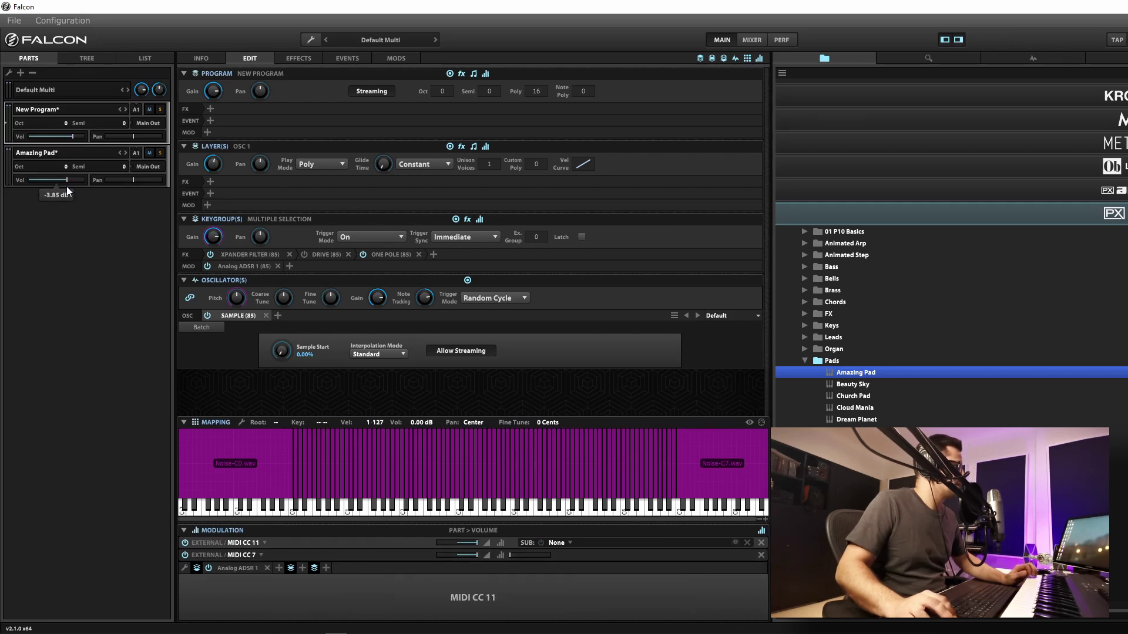
pyautogui.click(160, 153)
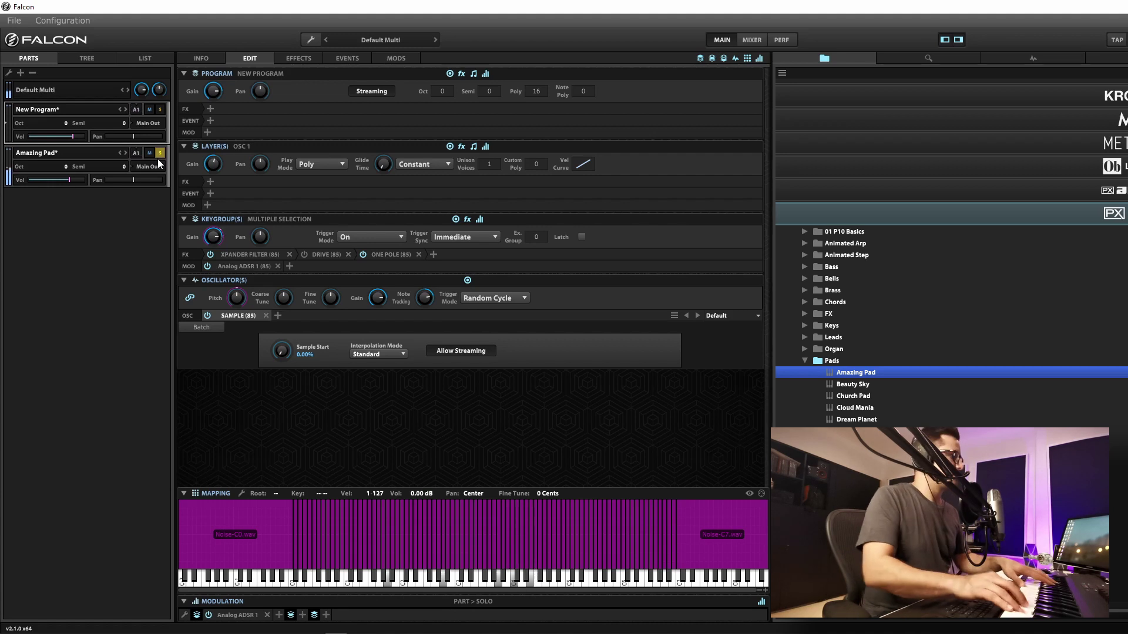
pyautogui.click(150, 153)
pyautogui.click(160, 108)
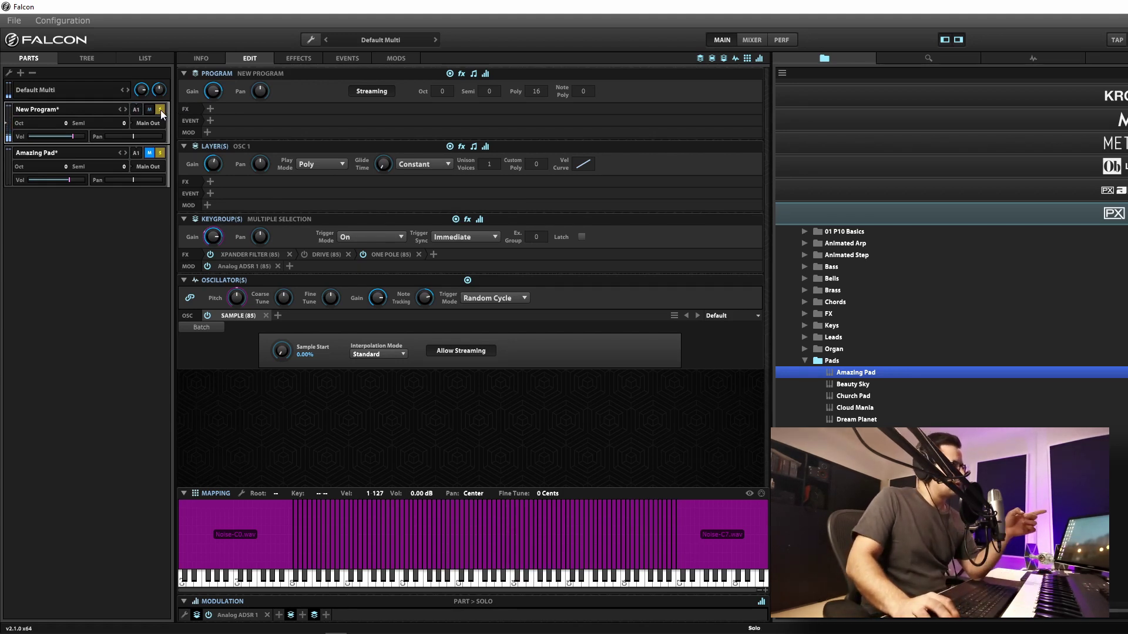
pyautogui.click(149, 154)
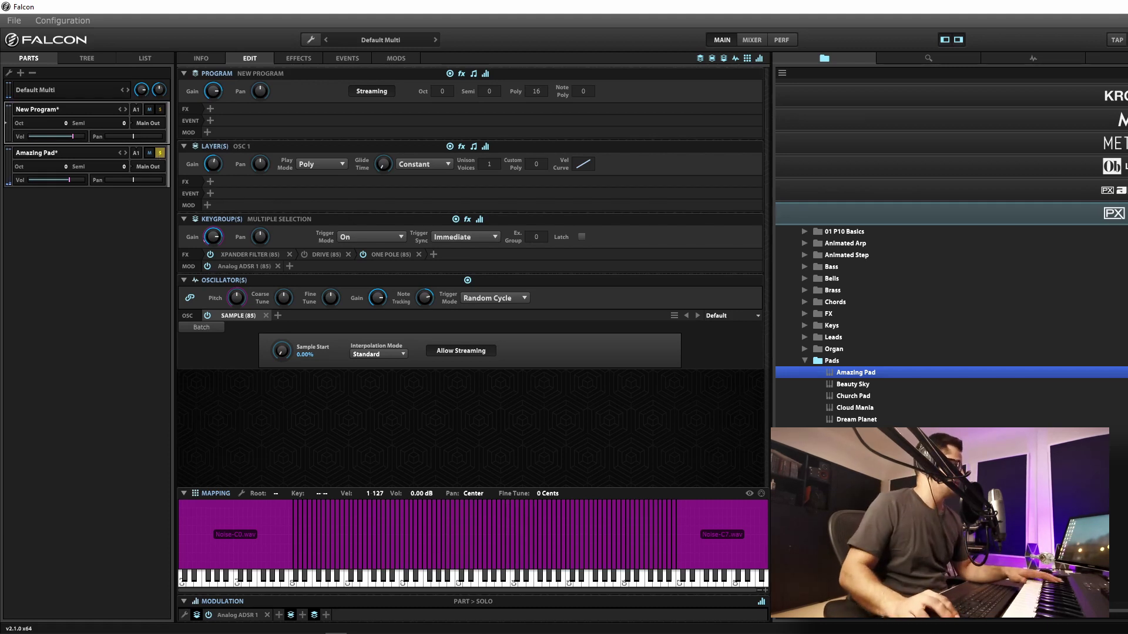
pyautogui.click(22, 185)
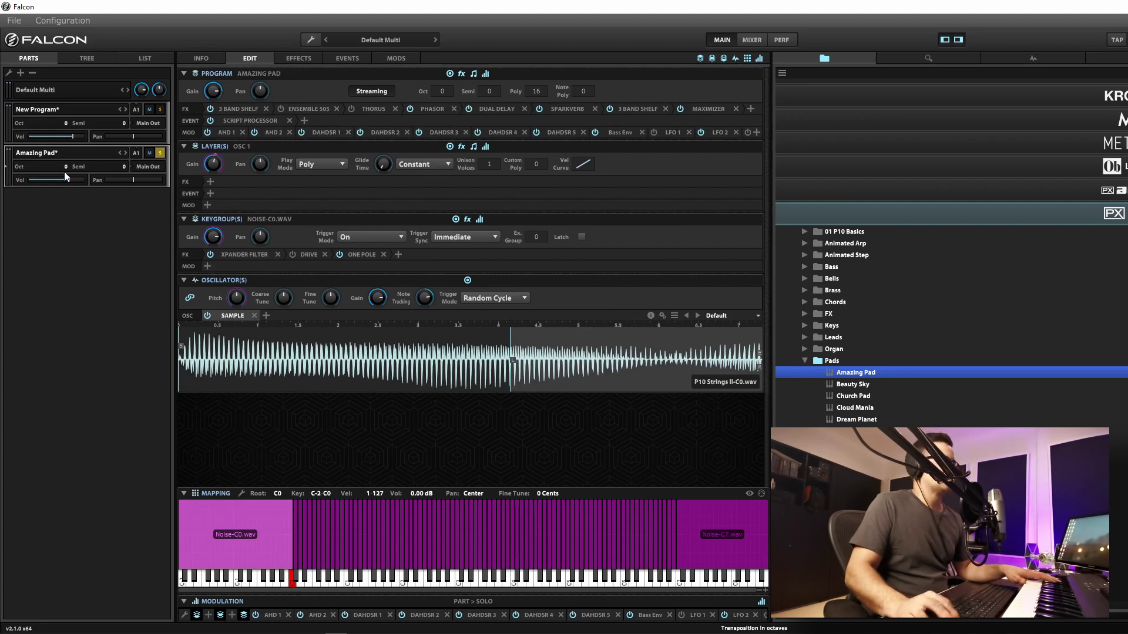
# Browse WaveRunner Orange > Pads and load Macro Choir 1 in place of Amazing Pad.
pyautogui.click(959, 215)
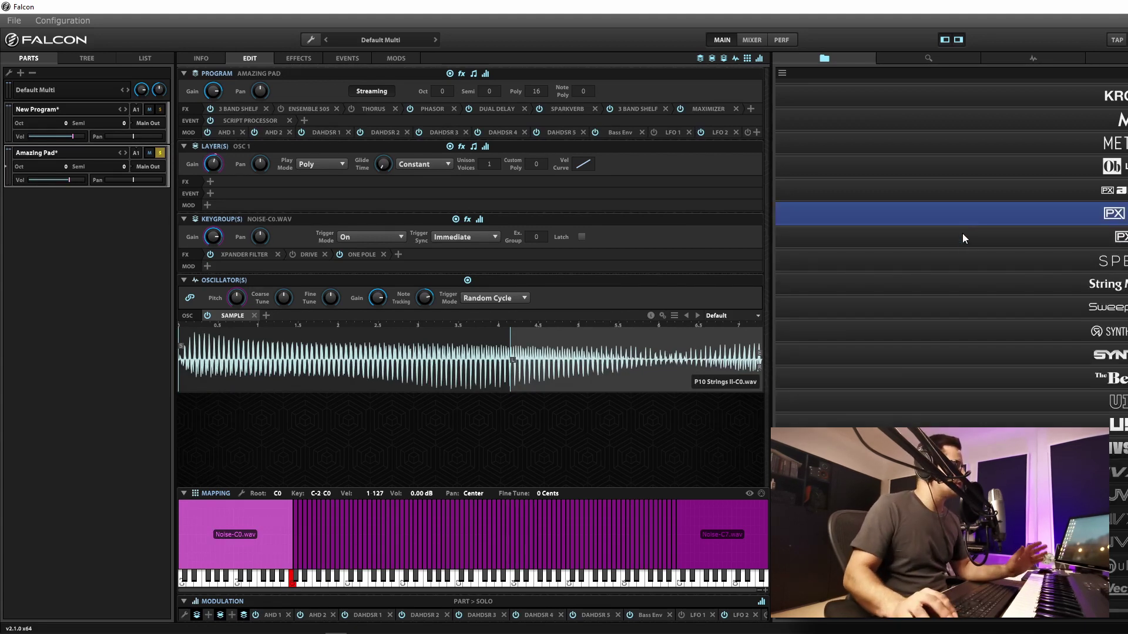
pyautogui.scroll(-2, 1085, 377)
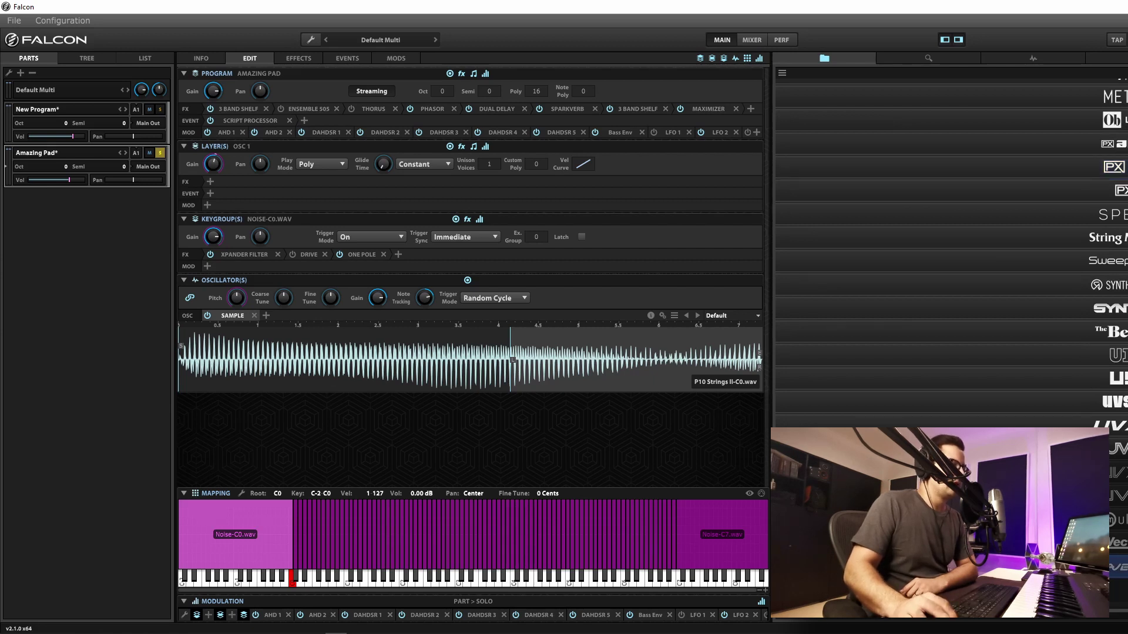
pyautogui.scroll(-3, 951, 287)
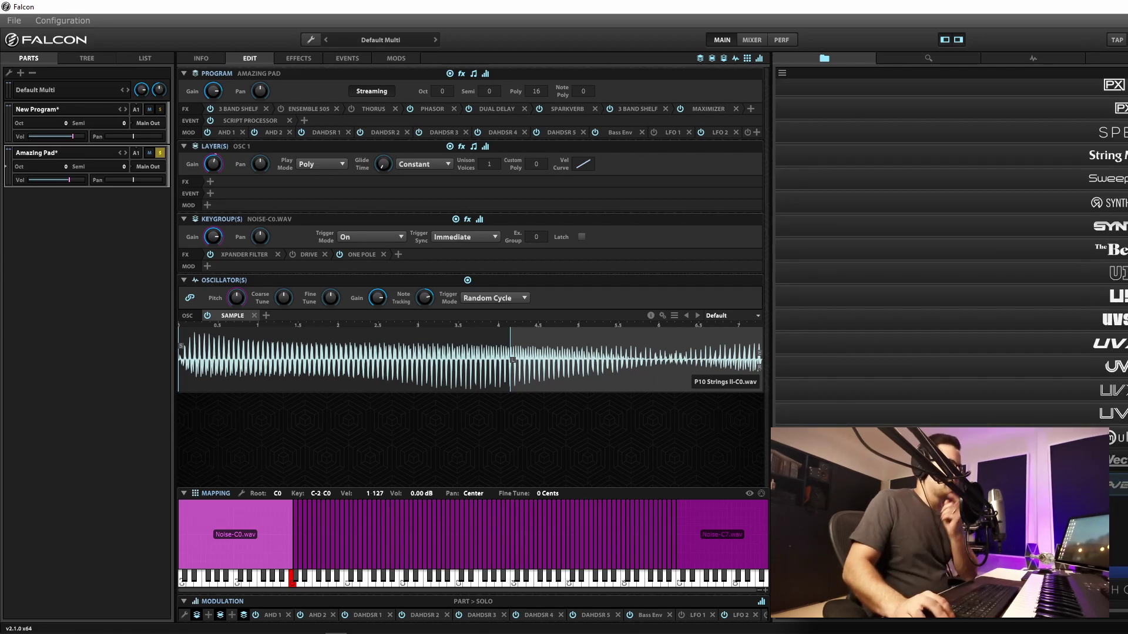
pyautogui.click(940, 484)
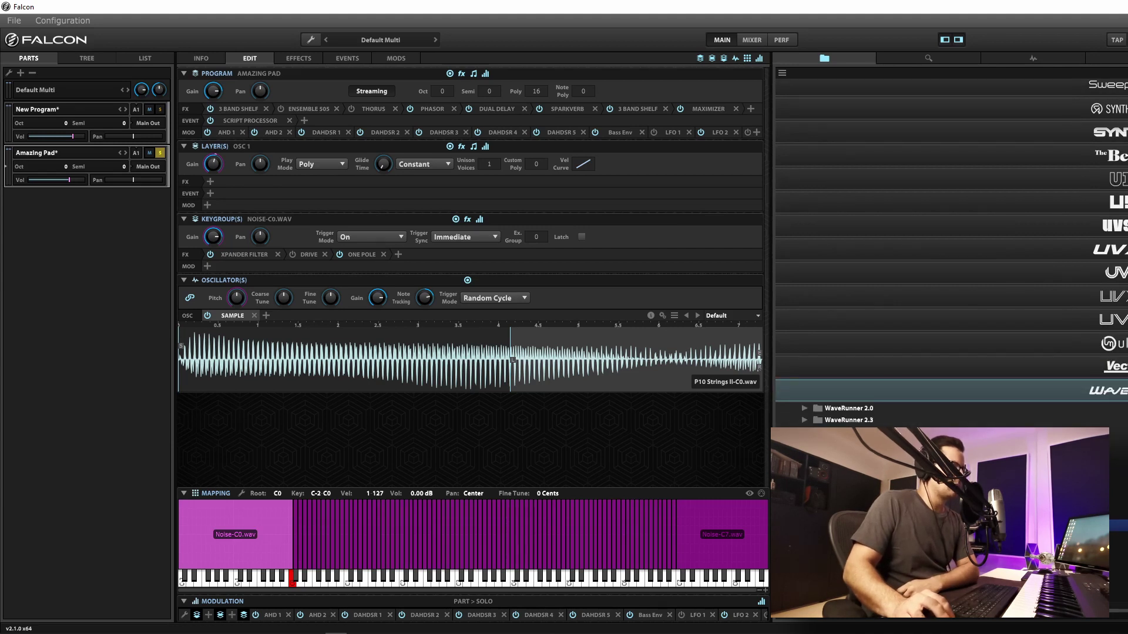
pyautogui.click(855, 444)
pyautogui.click(843, 452)
pyautogui.click(869, 452)
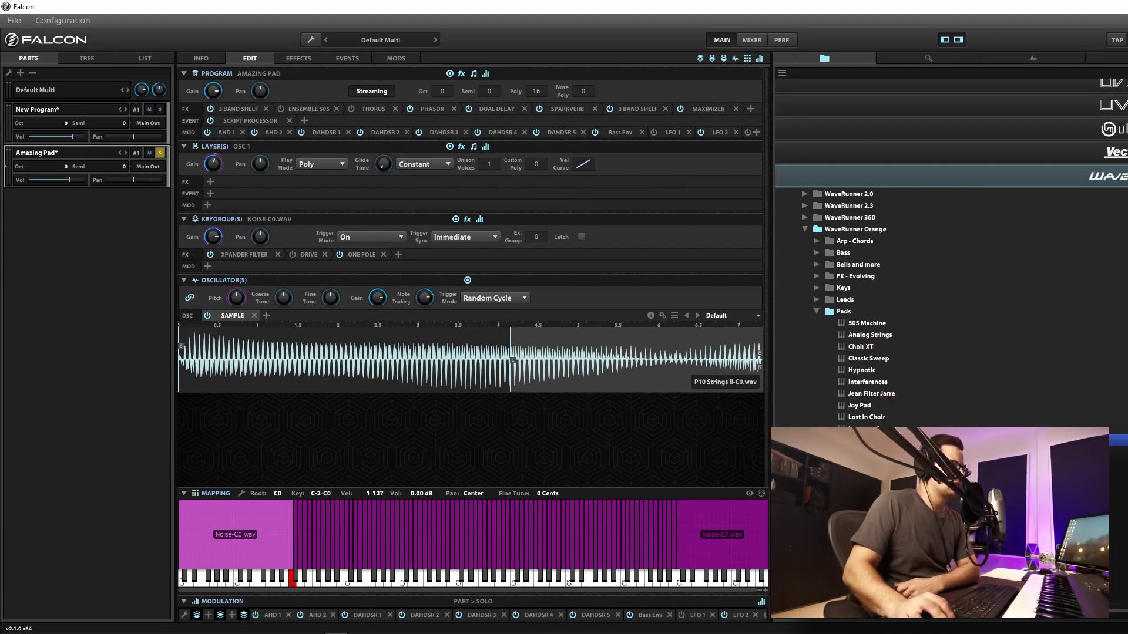
pyautogui.doubleClick(869, 441)
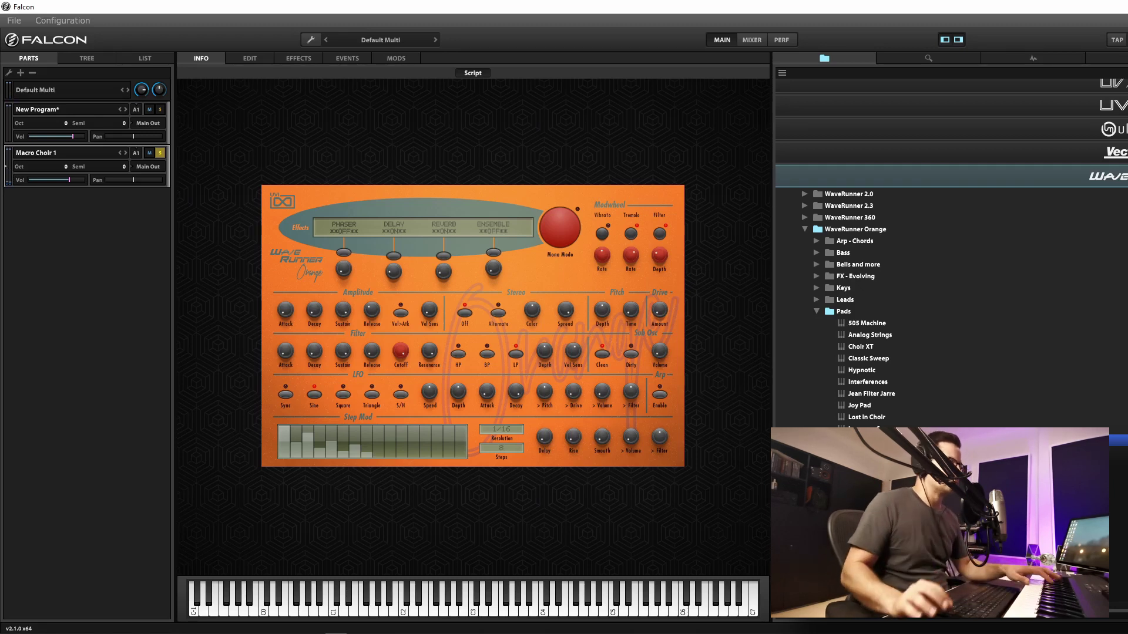
# Try the Jean Filter Jarre pad preset, then bring up the program's Edit page.
pyautogui.doubleClick(868, 395)
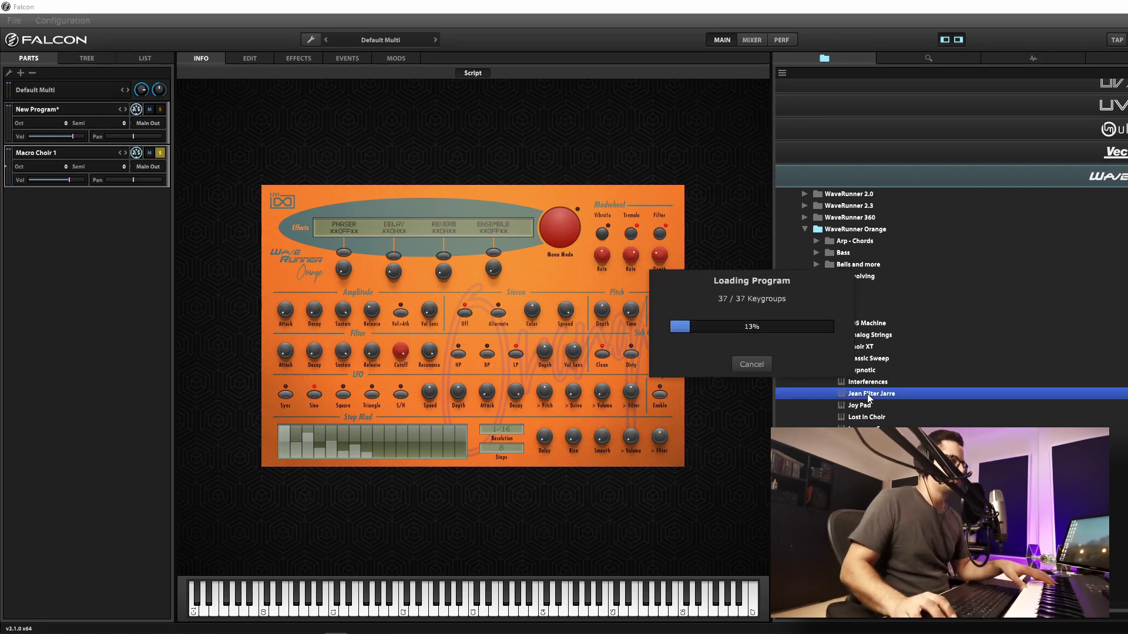
pyautogui.click(940, 453)
pyautogui.click(940, 440)
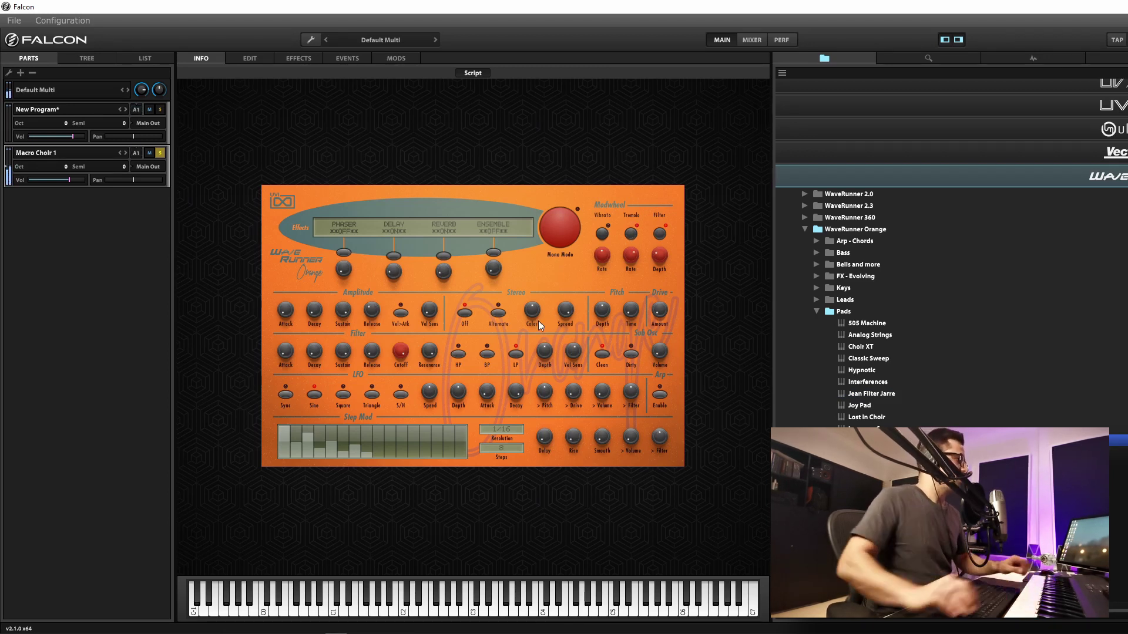
pyautogui.click(250, 58)
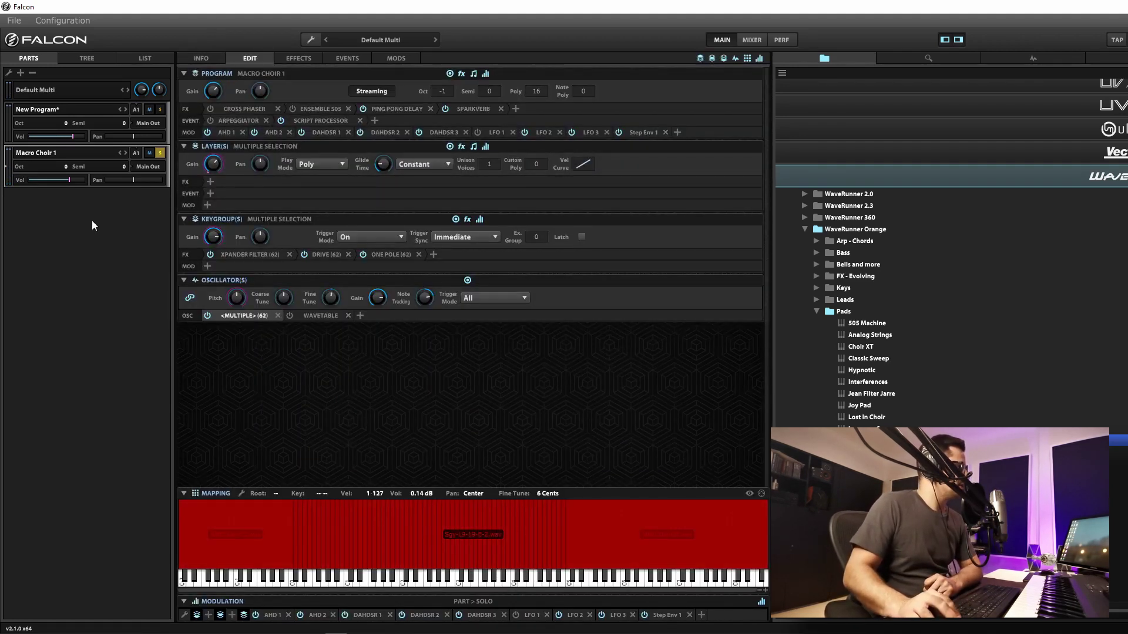
# Expand Macro Choir 1's Sub layer in the tree and display its Normal layer with 61 keygroups.
pyautogui.click(87, 58)
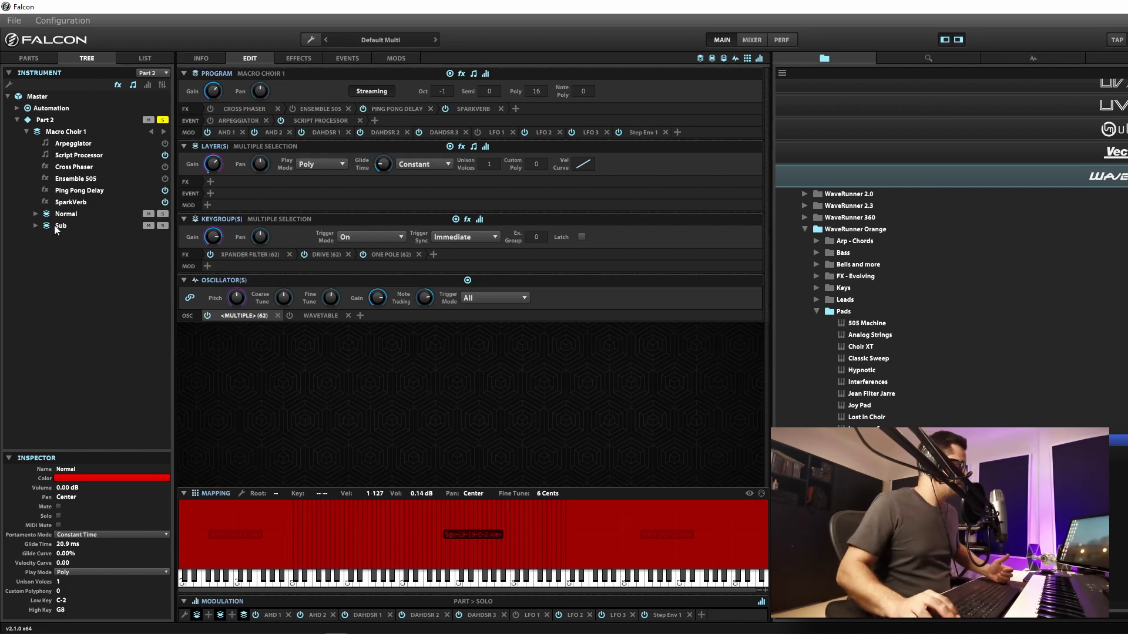
pyautogui.click(36, 226)
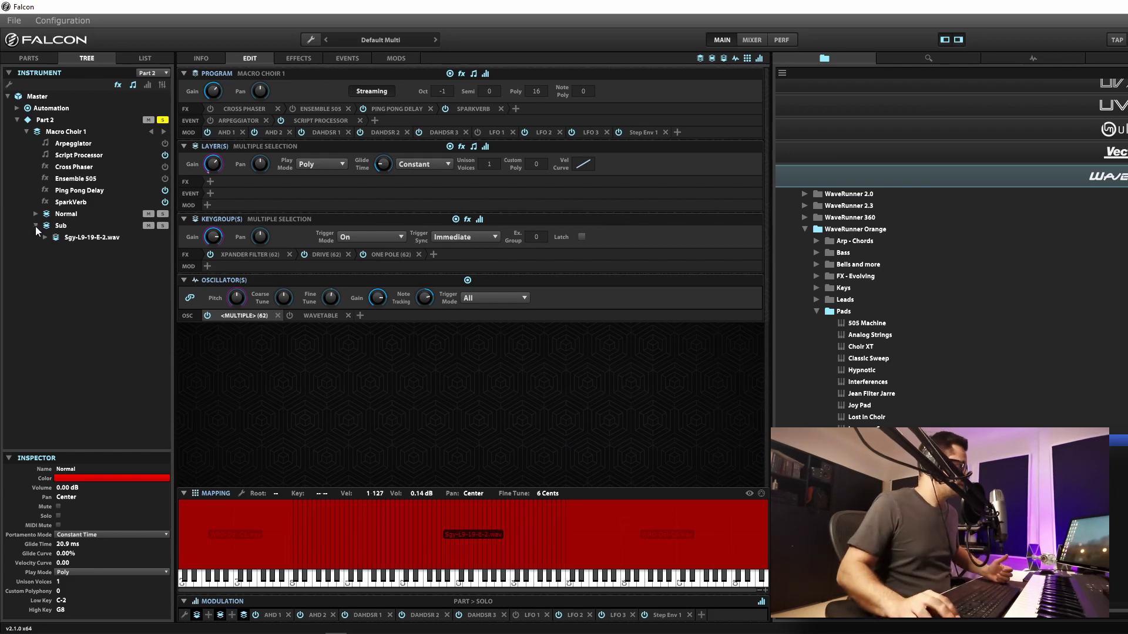
pyautogui.click(82, 241)
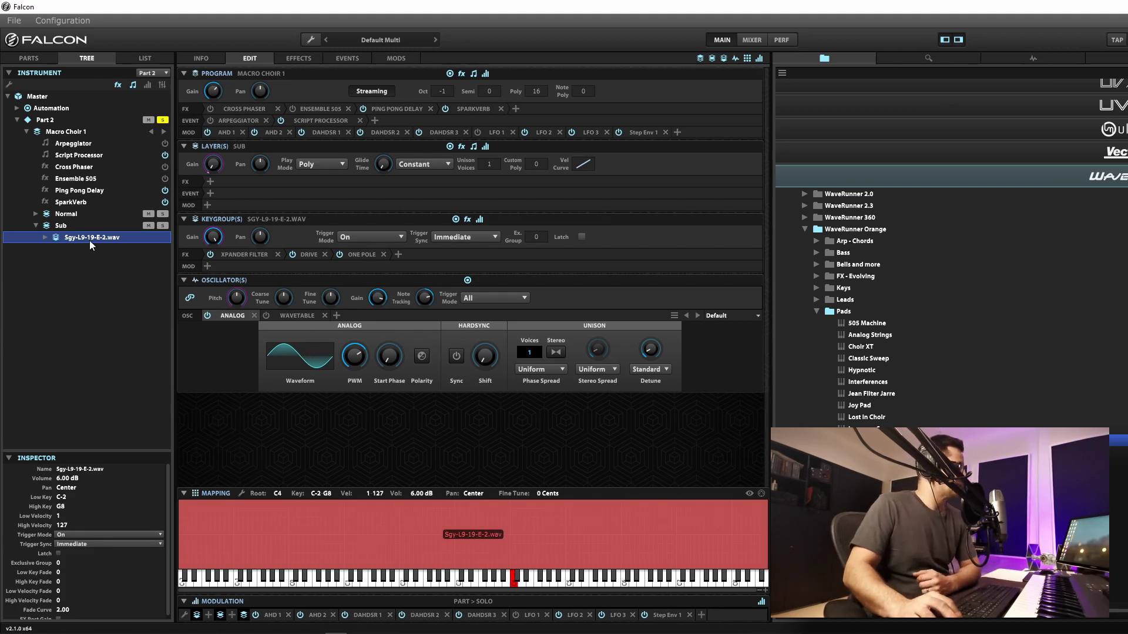
pyautogui.click(66, 213)
pyautogui.click(36, 225)
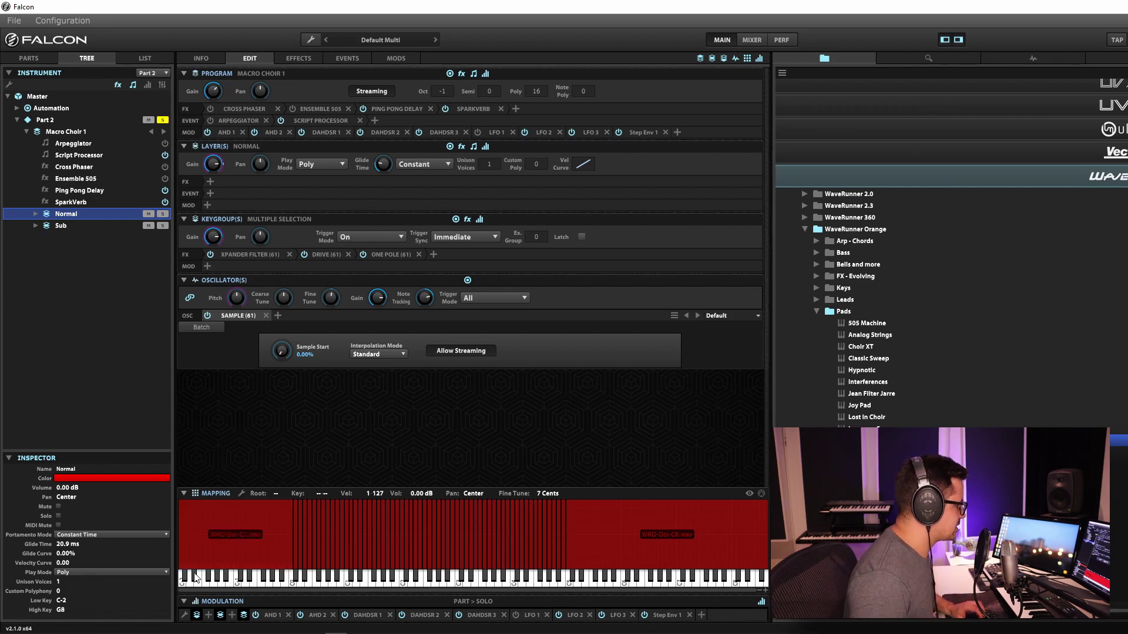
# Copy Macro Choir 1's Normal layer and paste it into Part 1 New Program beside Osc 1.
pyautogui.click(135, 59)
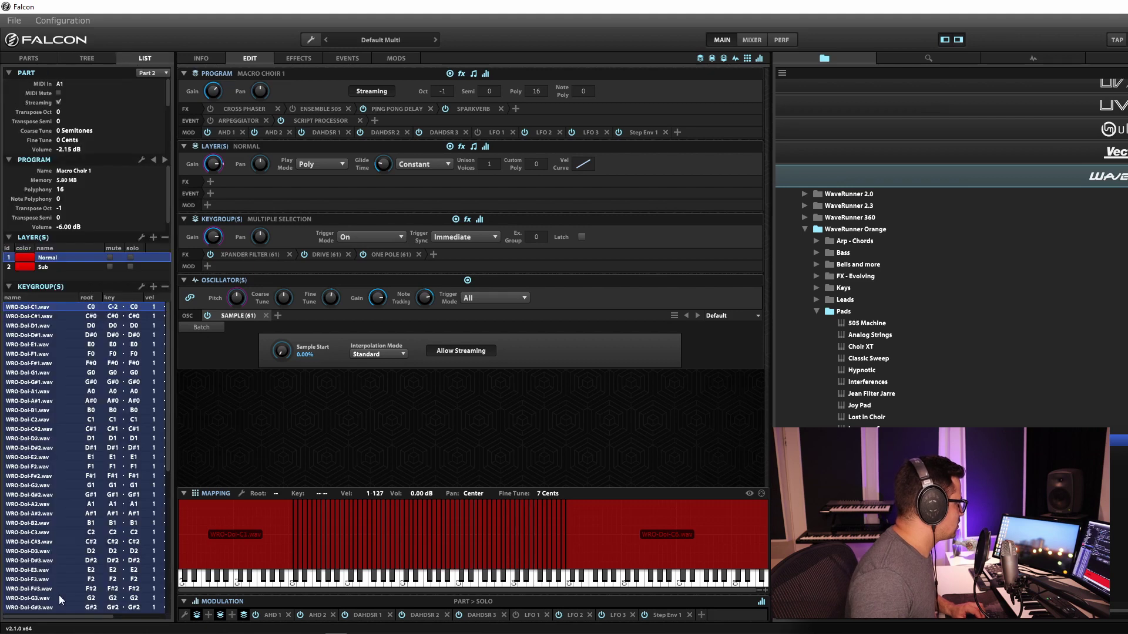
pyautogui.click(141, 237)
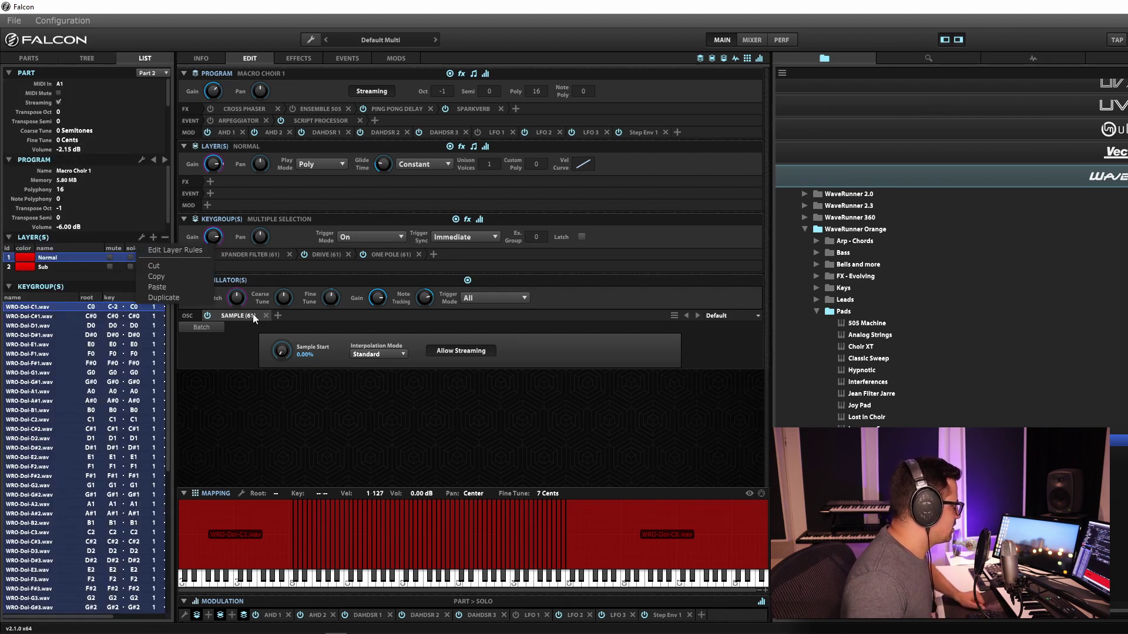
pyautogui.click(153, 280)
pyautogui.click(150, 73)
pyautogui.click(176, 84)
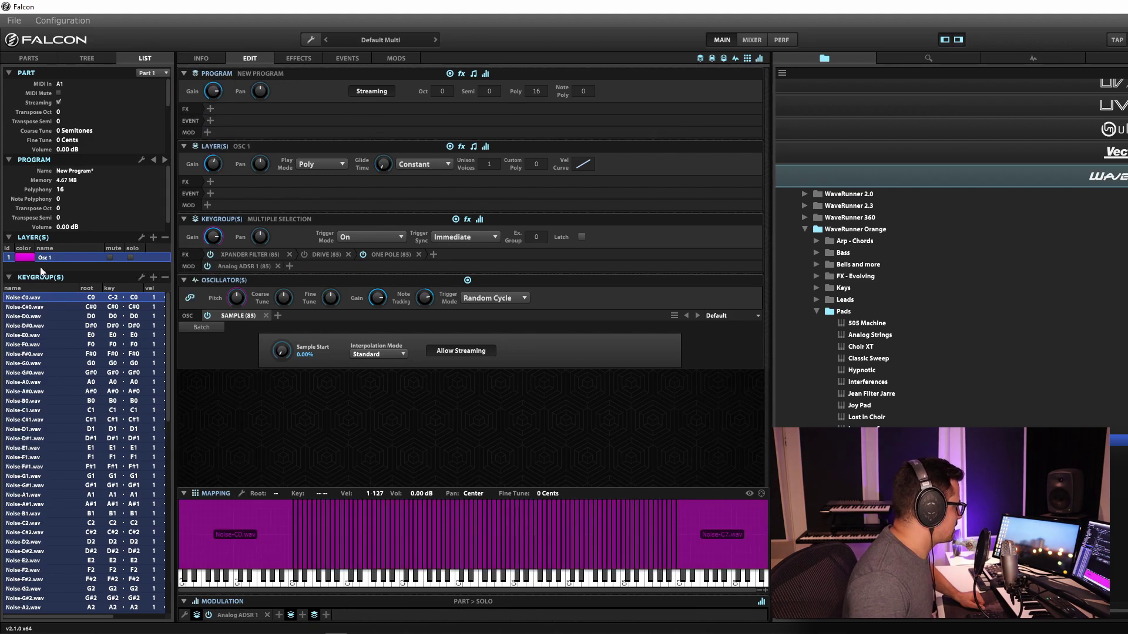
pyautogui.click(141, 237)
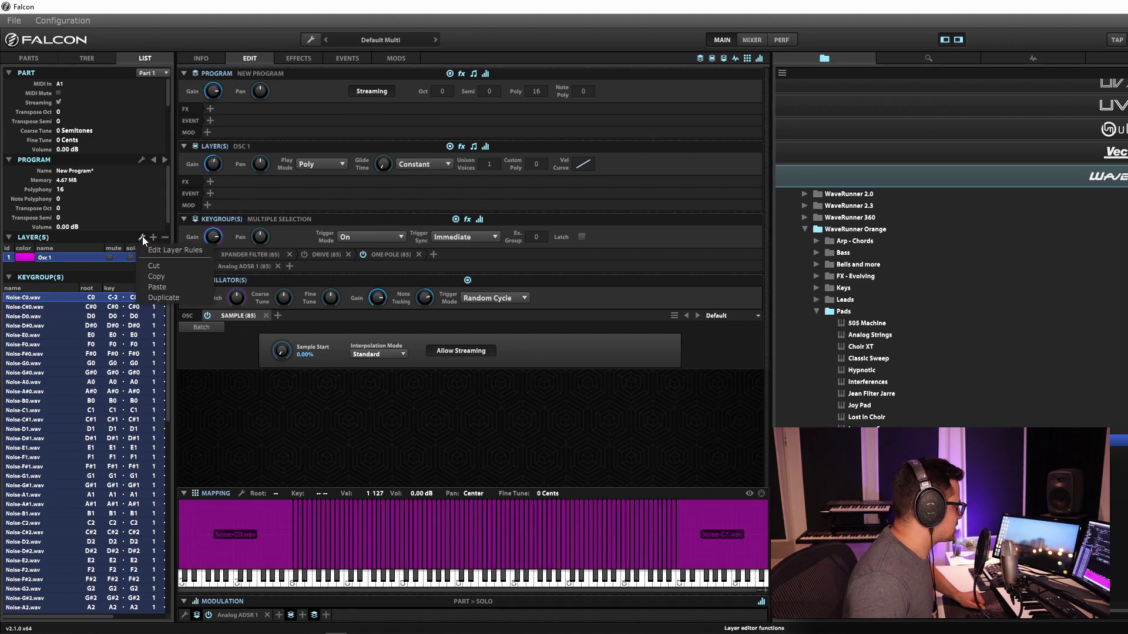
pyautogui.click(165, 286)
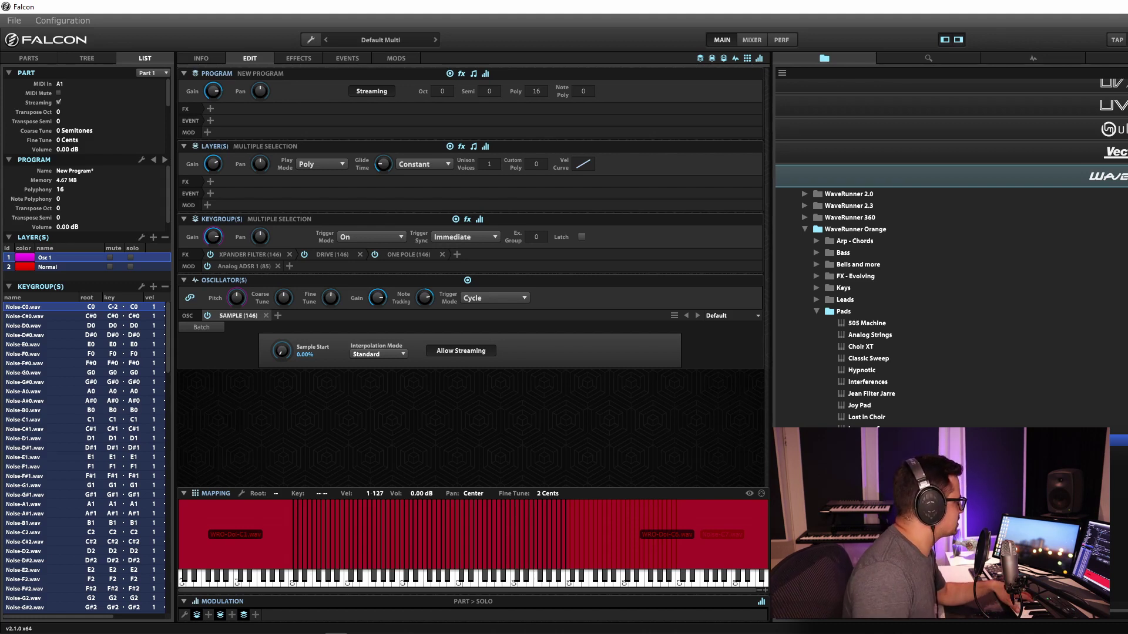
# In the parts list, turn off Solo and mute the Macro Choir 1 part.
pyautogui.click(96, 59)
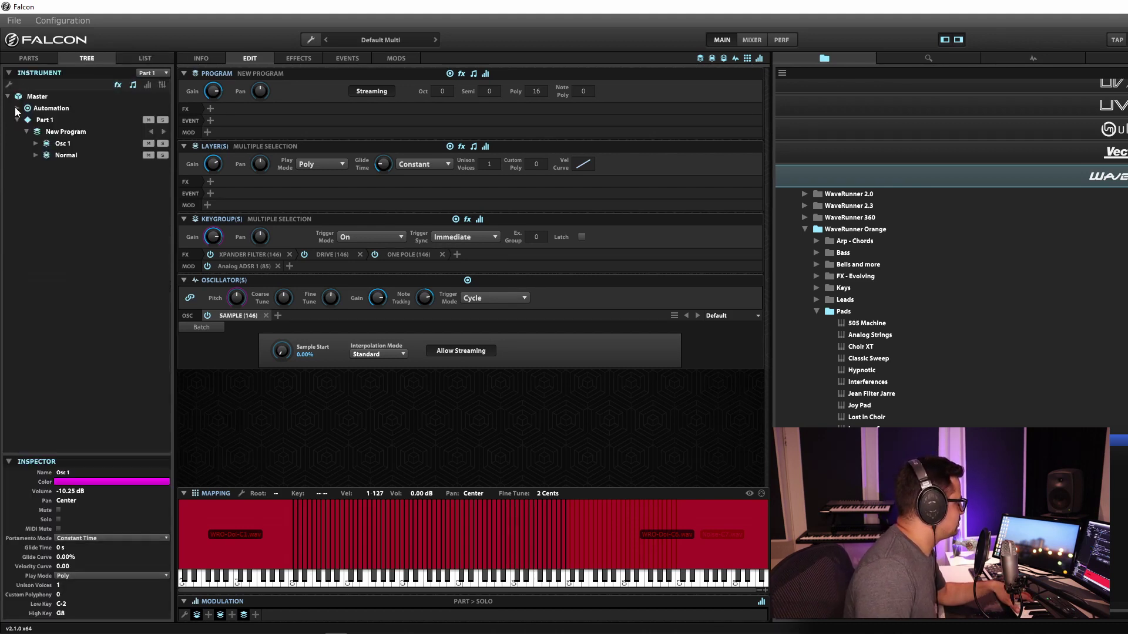
pyautogui.click(28, 58)
pyautogui.click(160, 152)
pyautogui.click(150, 152)
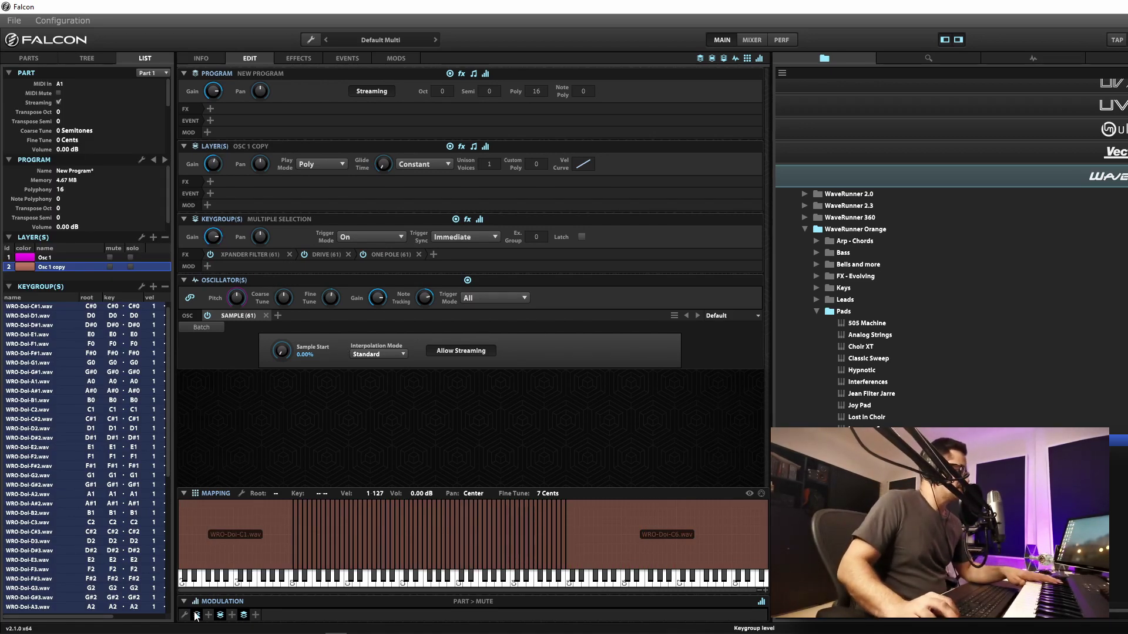
# Add a new Analog ADSR to Keygroup Gain with 23.8 ms attack and 126 ms release.
pyautogui.rightClick(213, 236)
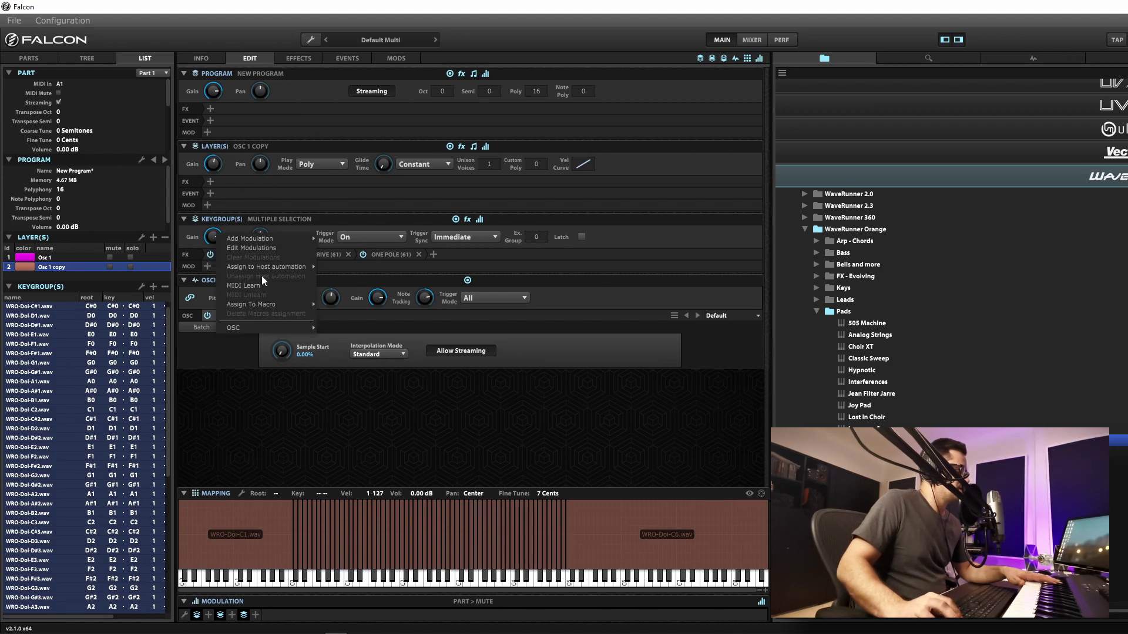
pyautogui.moveTo(252, 239)
pyautogui.moveTo(347, 349)
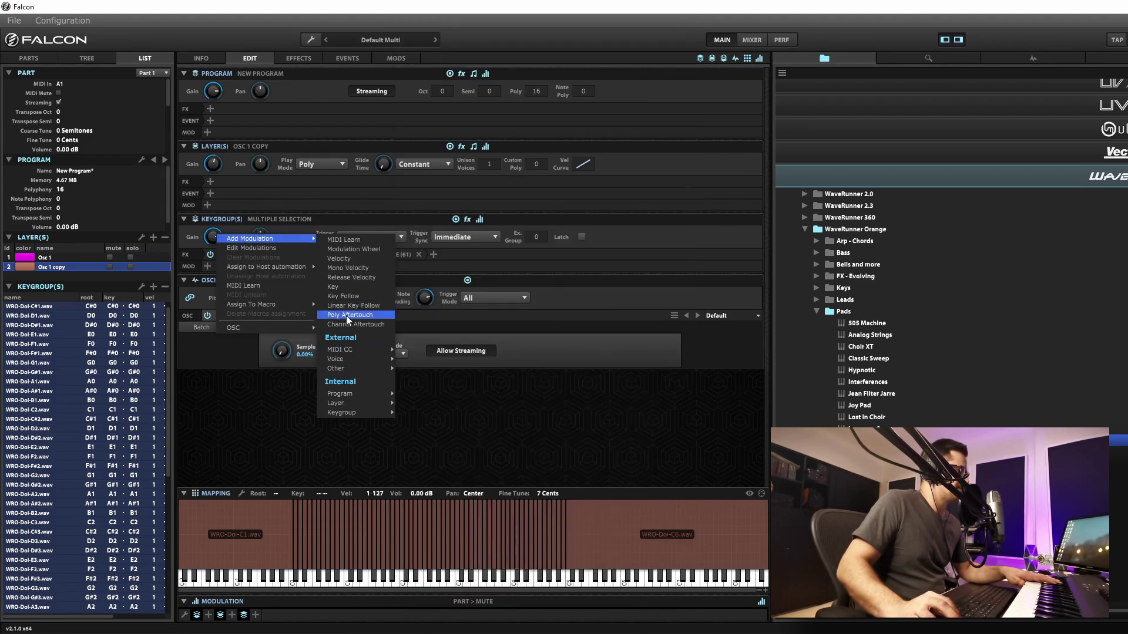
pyautogui.moveTo(343, 411)
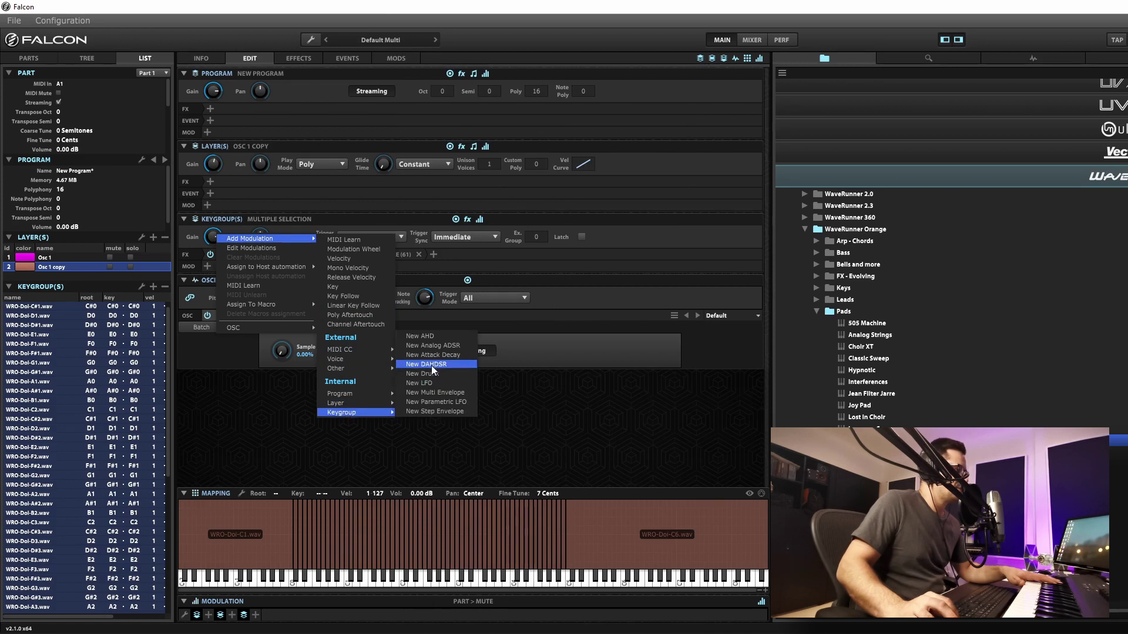
pyautogui.click(435, 345)
pyautogui.moveTo(451, 598); pyautogui.dragTo(453, 584)
pyautogui.moveTo(326, 597); pyautogui.dragTo(335, 564)
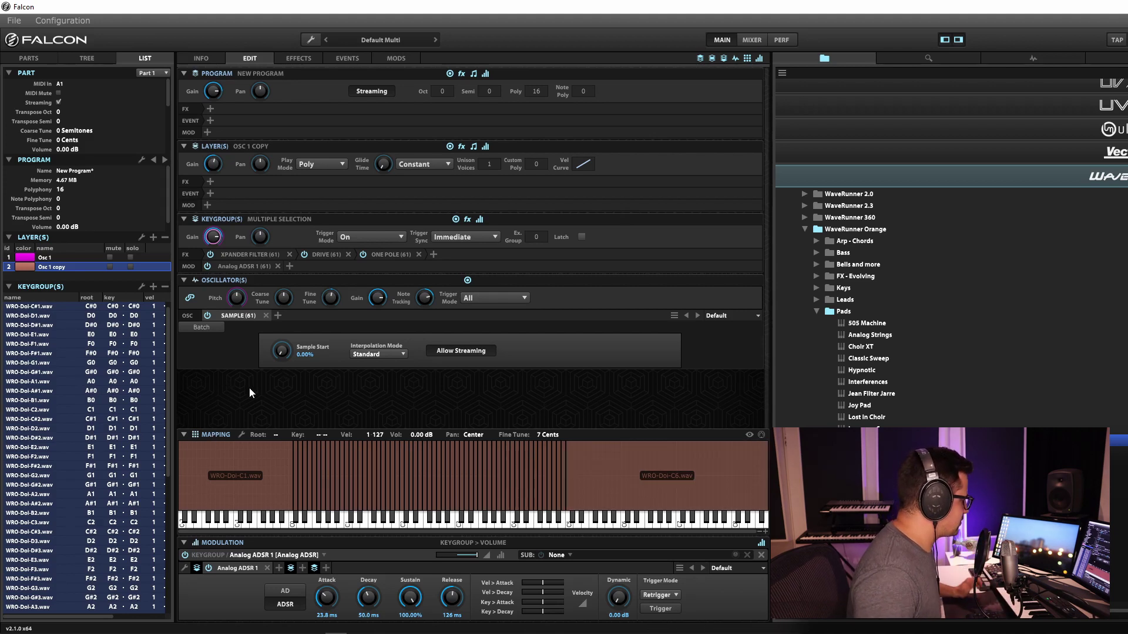
# Show the instrument tree and switch to Part 2.
pyautogui.click(87, 58)
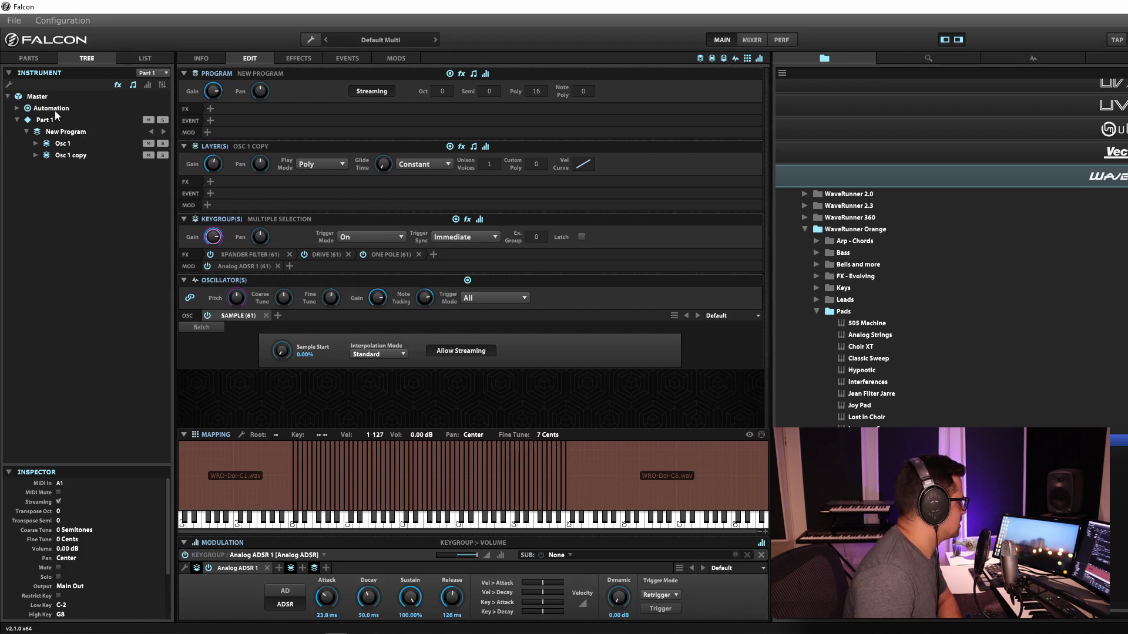
pyautogui.click(147, 73)
pyautogui.click(153, 93)
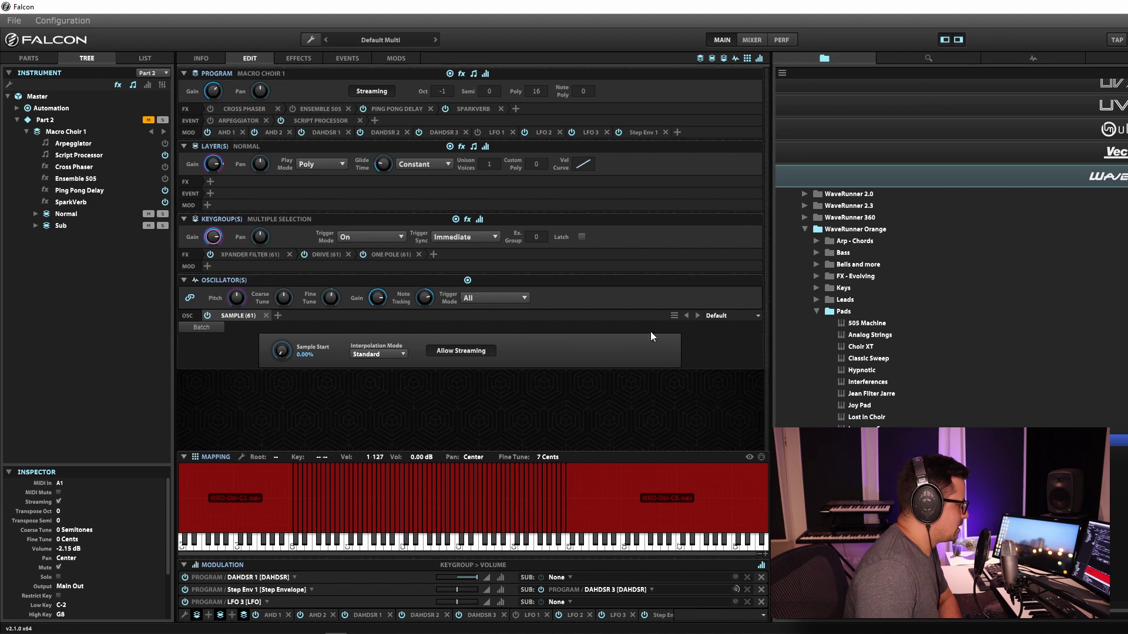
# Load the darklight IIx Synth Bell preset from the Darklight soundbank's Bells folder into Part 2.
pyautogui.scroll(-3, 896, 397)
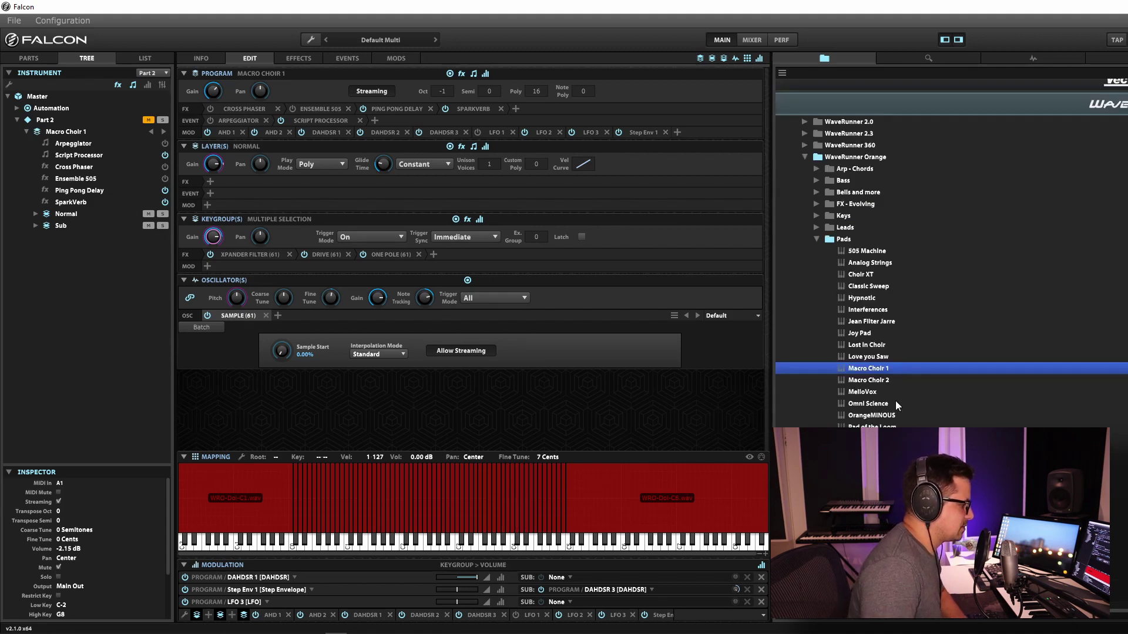
pyautogui.scroll(6, 895, 400)
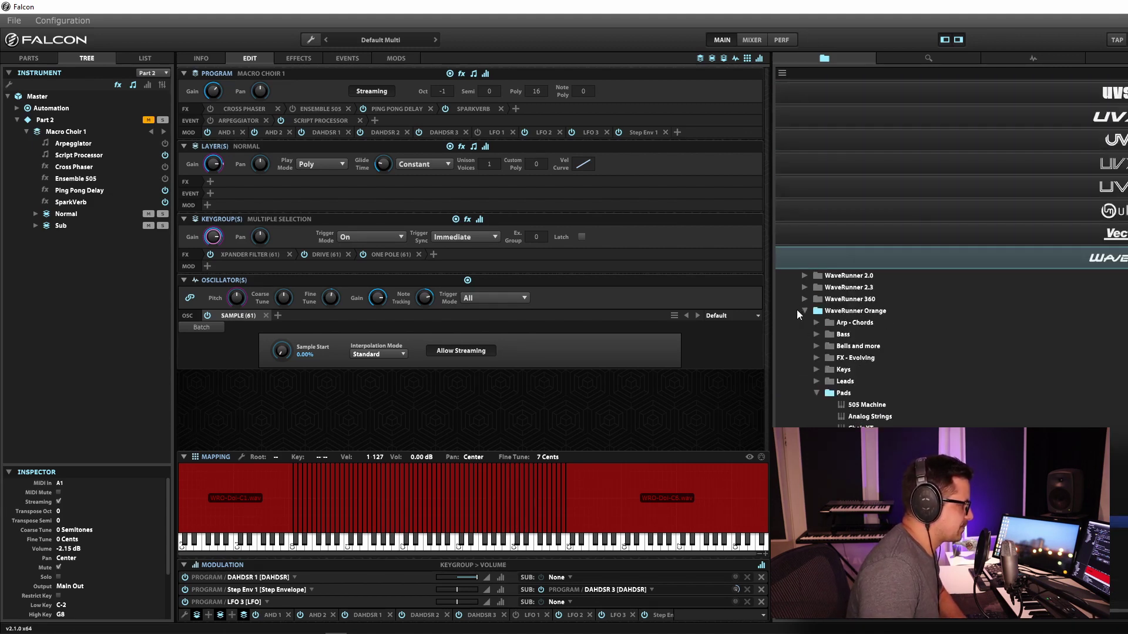
pyautogui.click(804, 310)
pyautogui.scroll(7, 1049, 322)
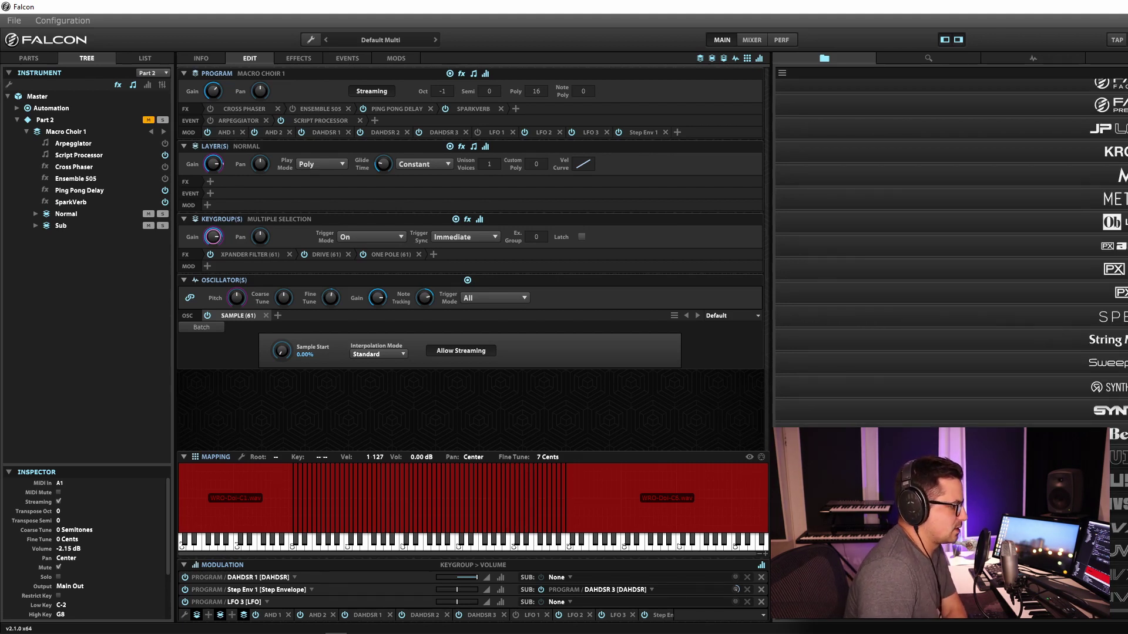
pyautogui.scroll(10, 951, 259)
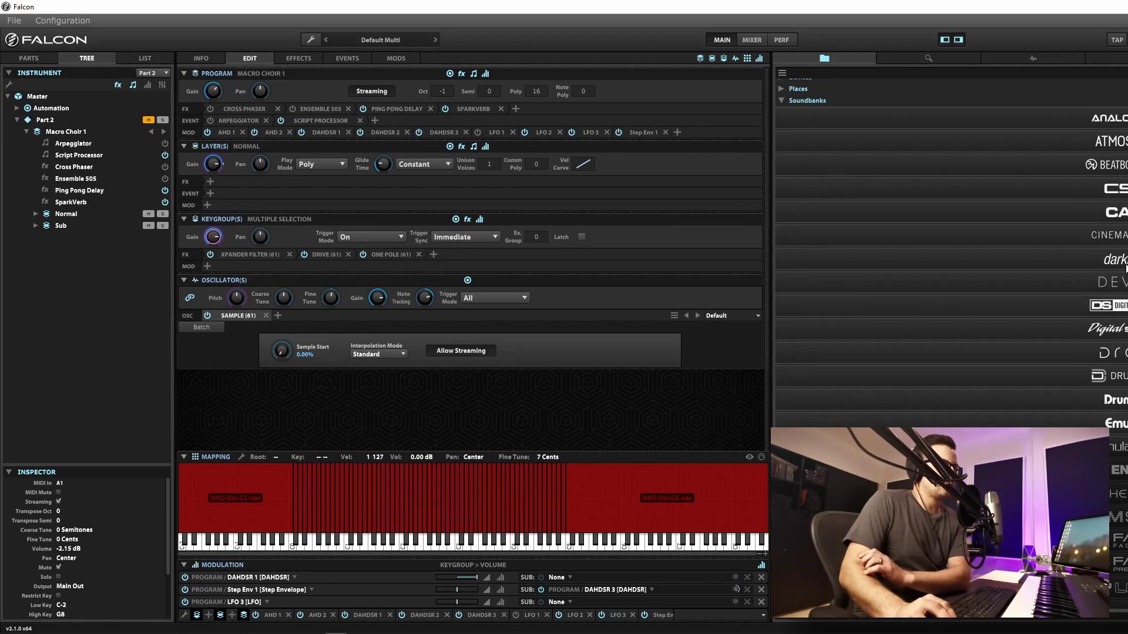
pyautogui.click(817, 265)
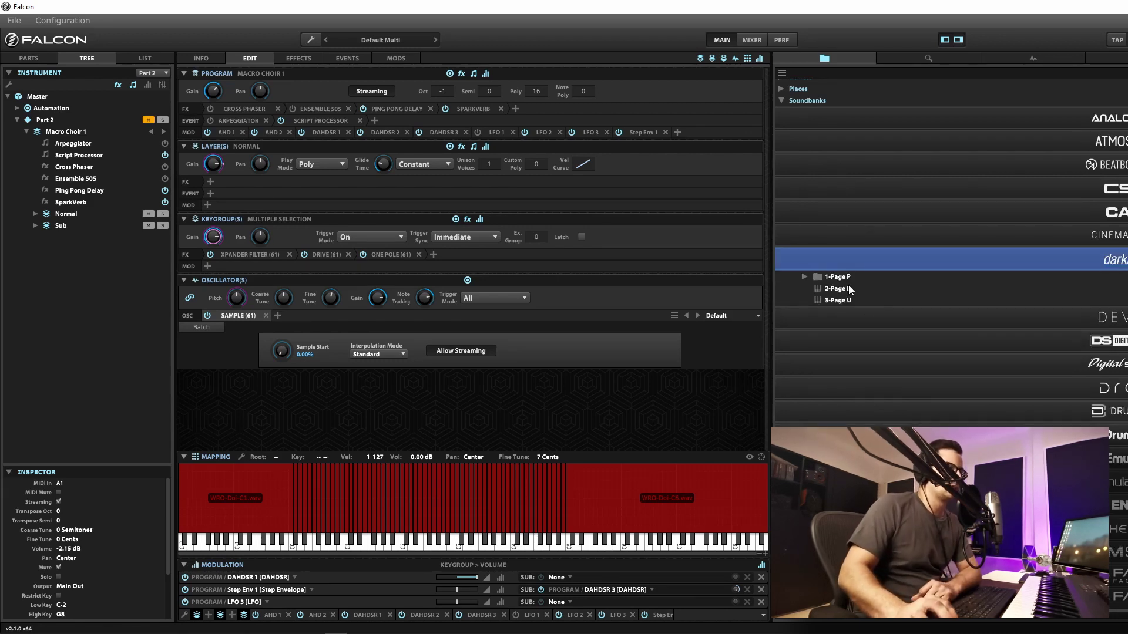
pyautogui.click(822, 280)
pyautogui.click(802, 277)
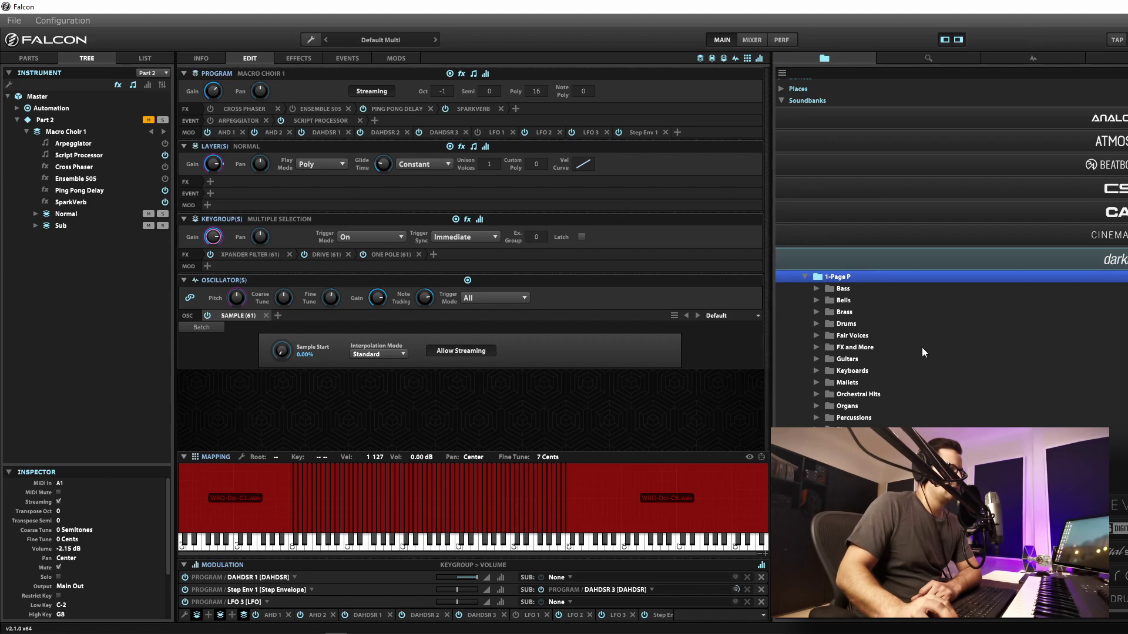
pyautogui.click(843, 300)
pyautogui.click(816, 301)
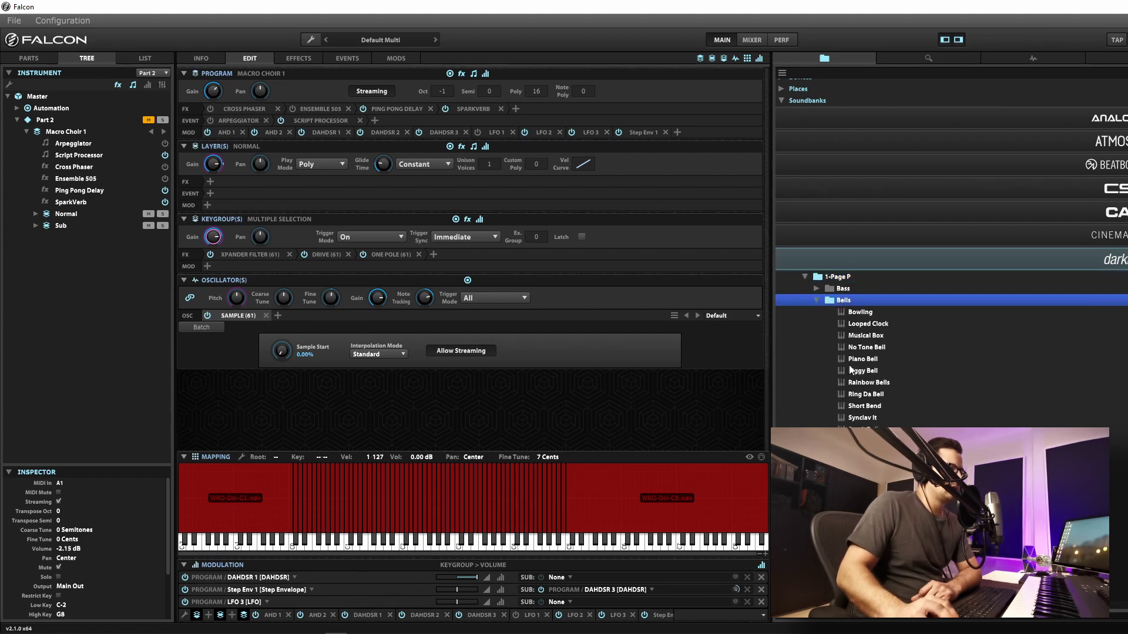
pyautogui.click(868, 429)
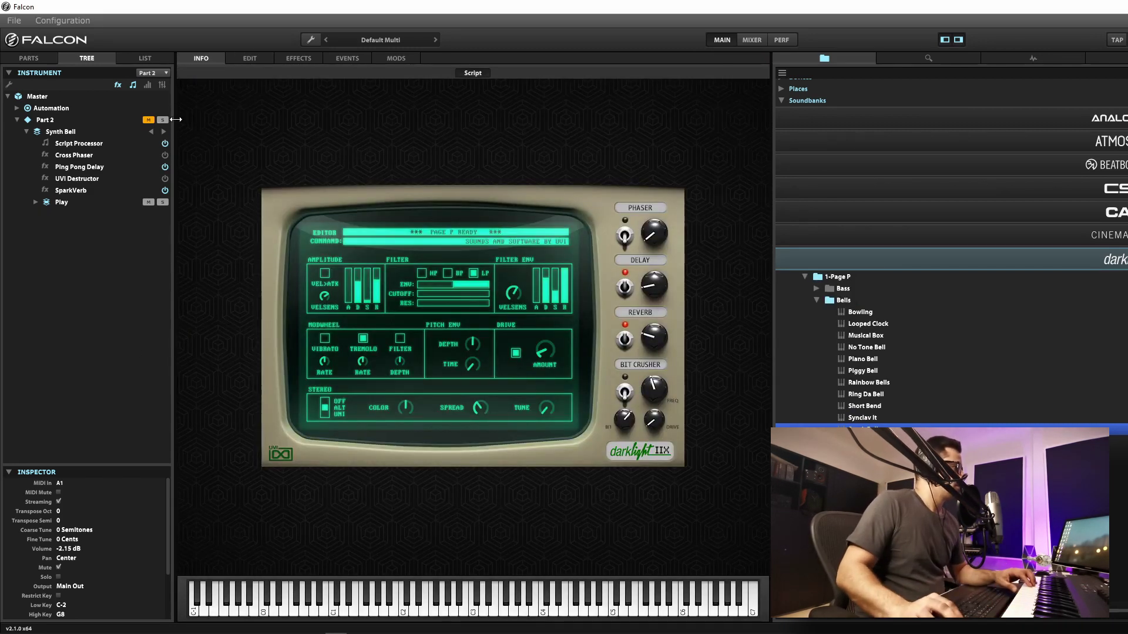
# Select Part 2 and mute the New Program part in the parts list.
pyautogui.click(141, 120)
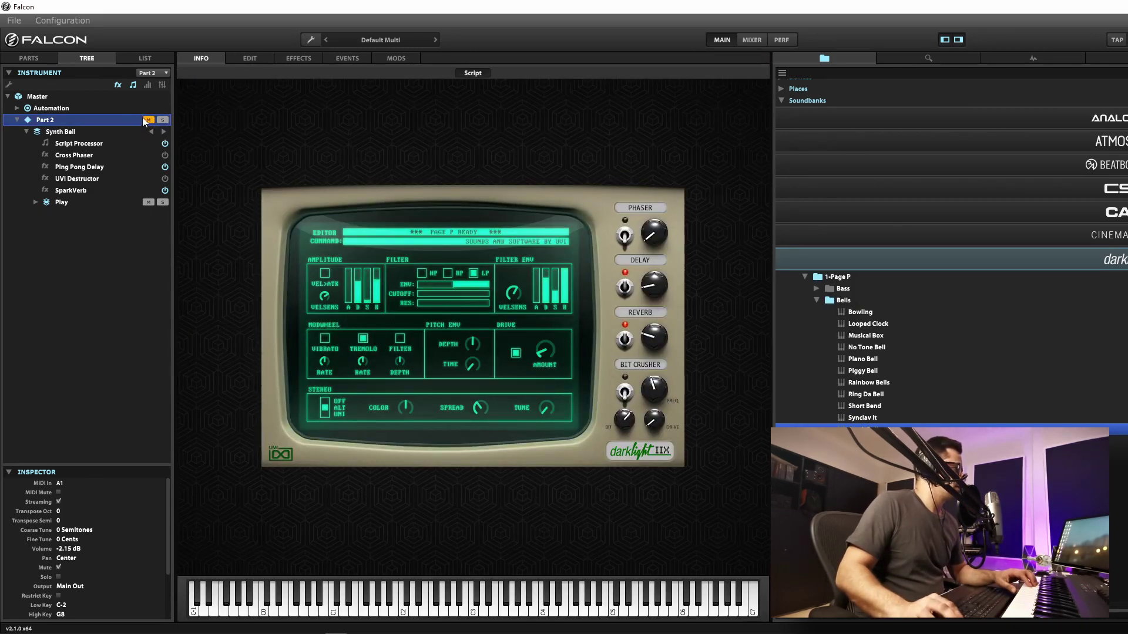
pyautogui.click(51, 59)
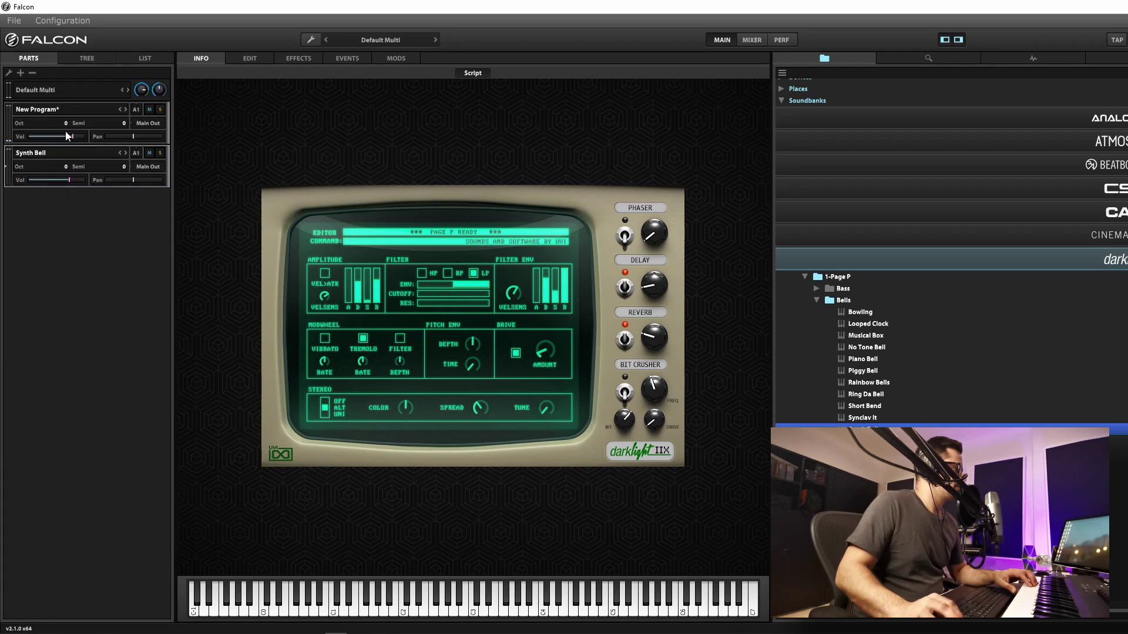
pyautogui.click(148, 110)
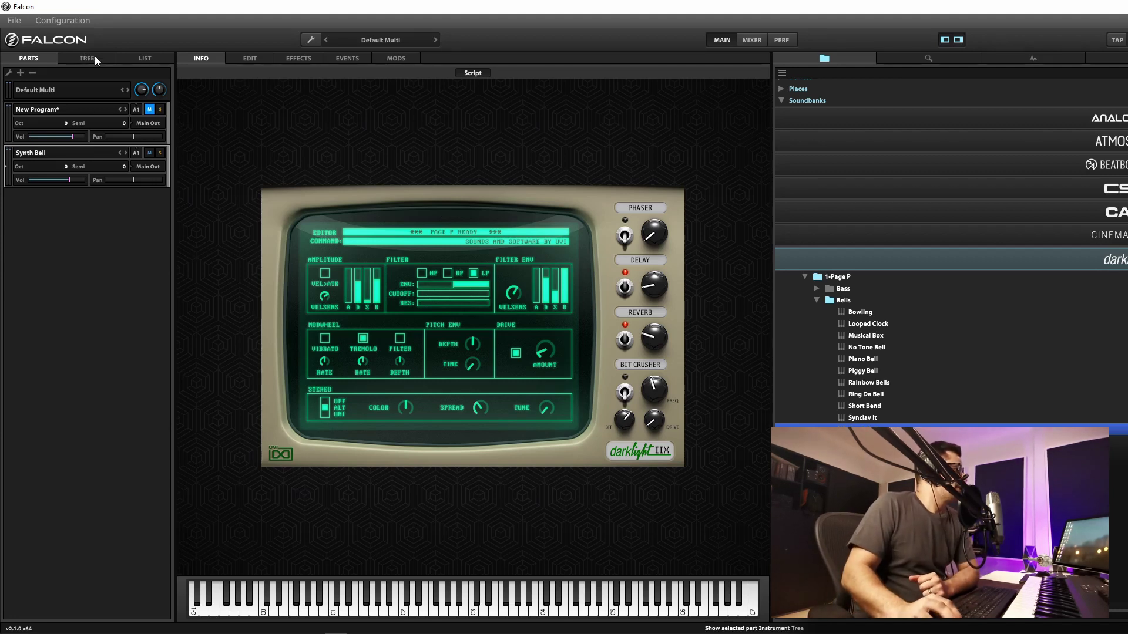
# Expand the Play layer, inspect the DarkLight-Bellsyn C2 and C4 keygroups, then copy the layer.
pyautogui.click(114, 59)
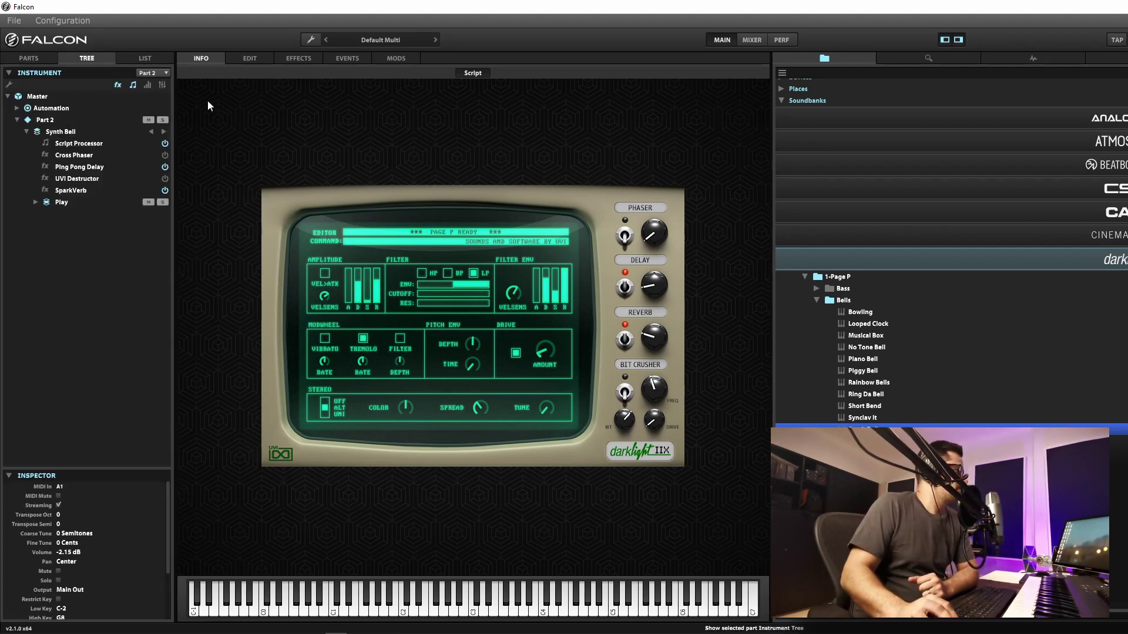
pyautogui.click(36, 201)
pyautogui.scroll(-7, 67, 177)
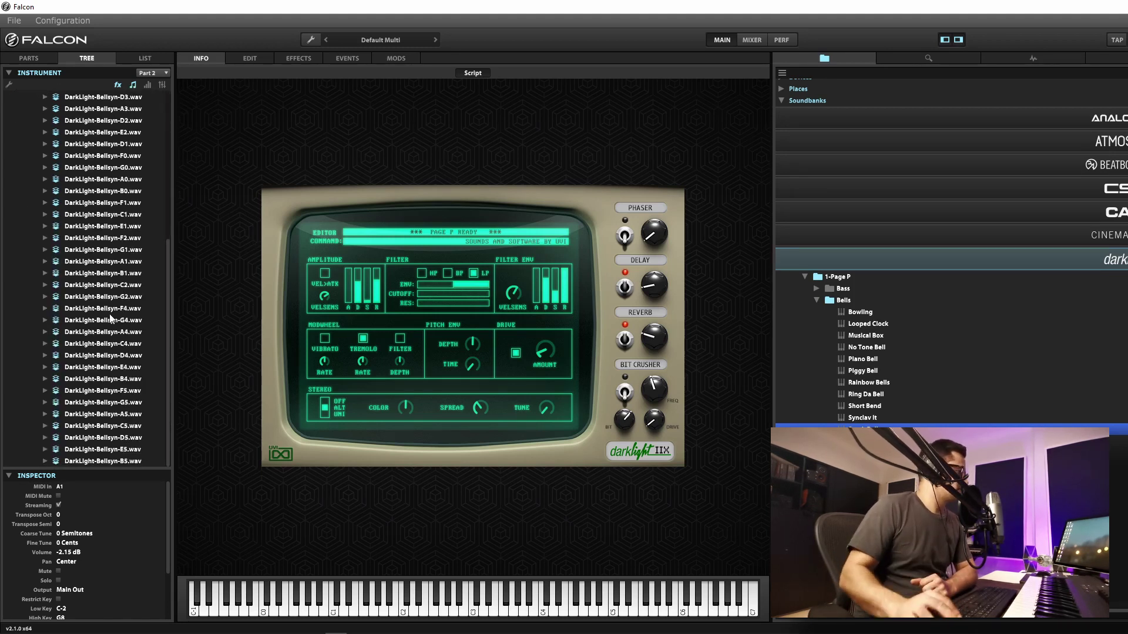
pyautogui.scroll(3, 110, 319)
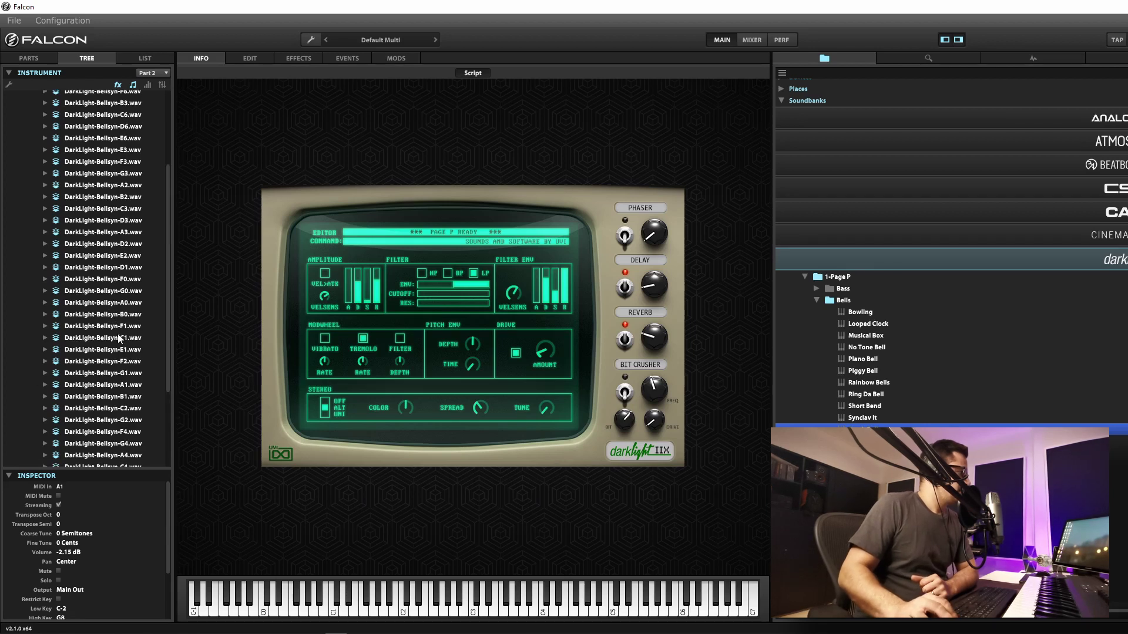
pyautogui.click(116, 410)
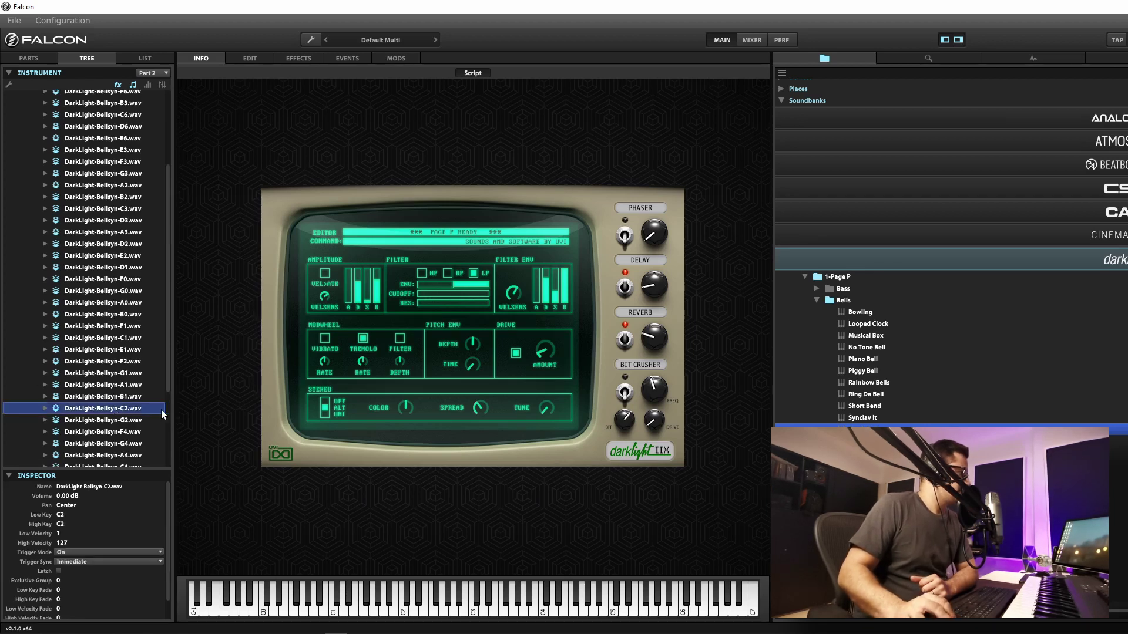
pyautogui.scroll(-3, 161, 410)
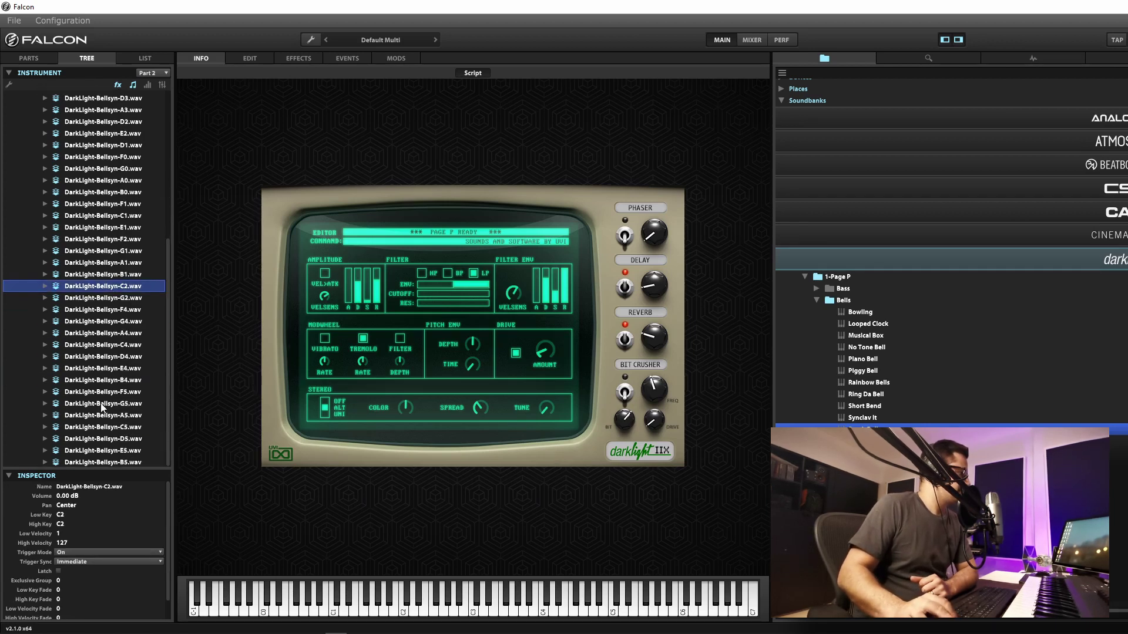
pyautogui.click(137, 346)
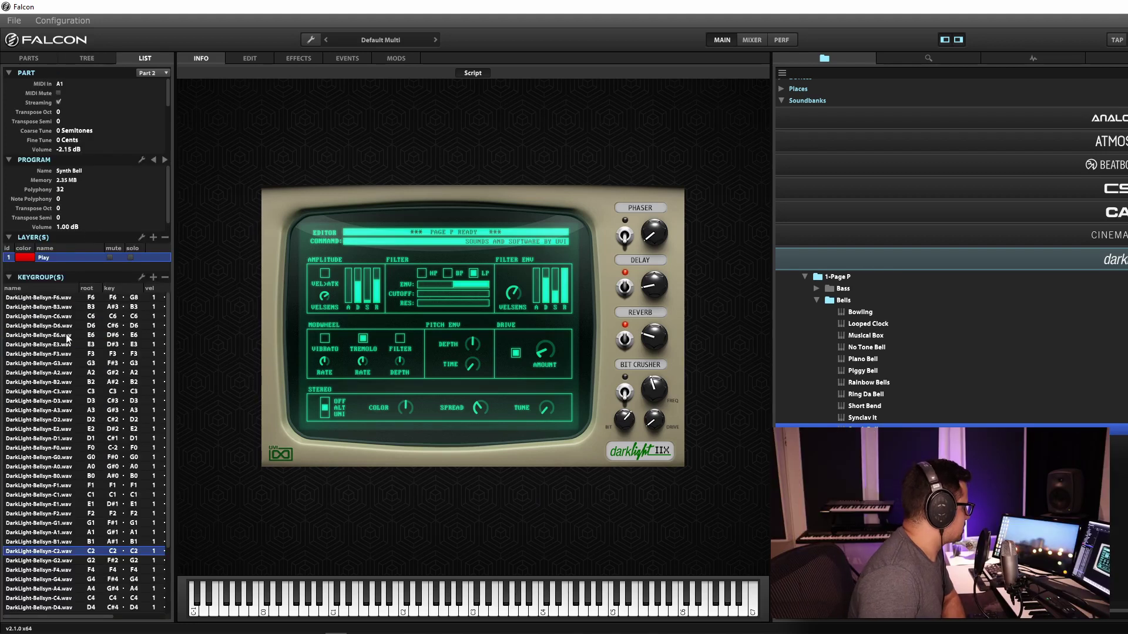
pyautogui.scroll(-2, 53, 511)
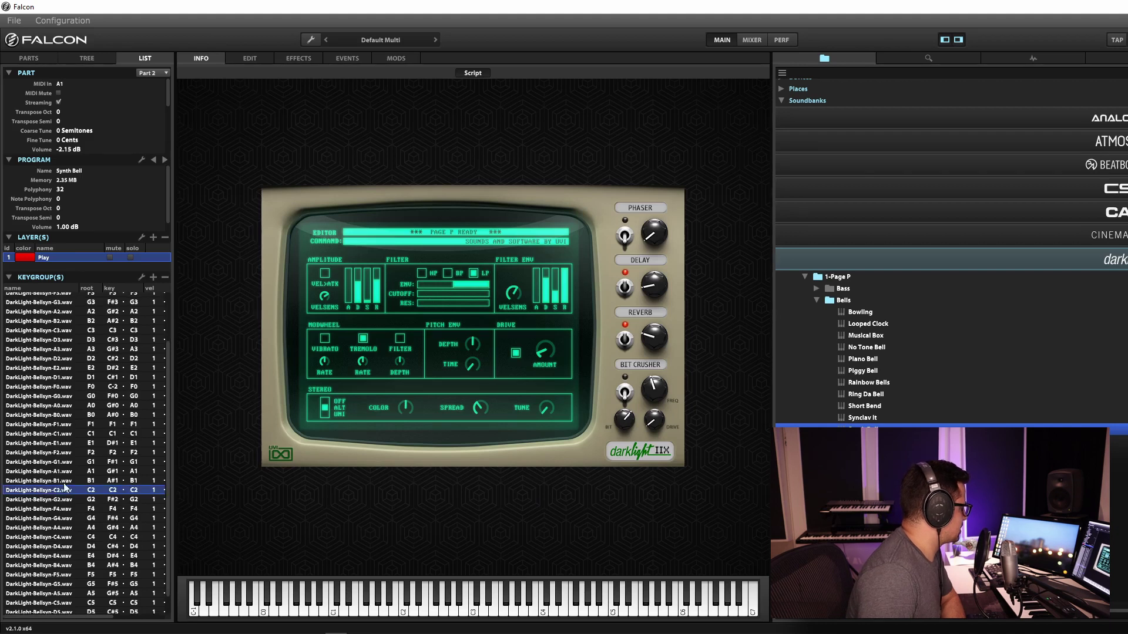
pyautogui.click(143, 236)
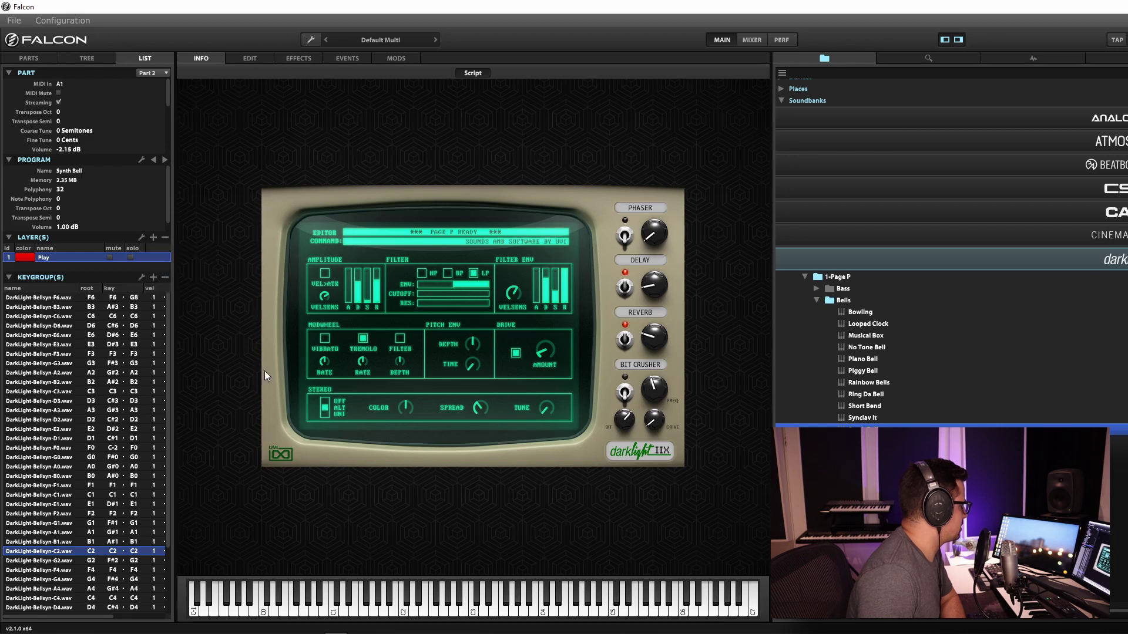
# Switch to Part 1 New Program and mute the Synth Bell part.
pyautogui.click(163, 75)
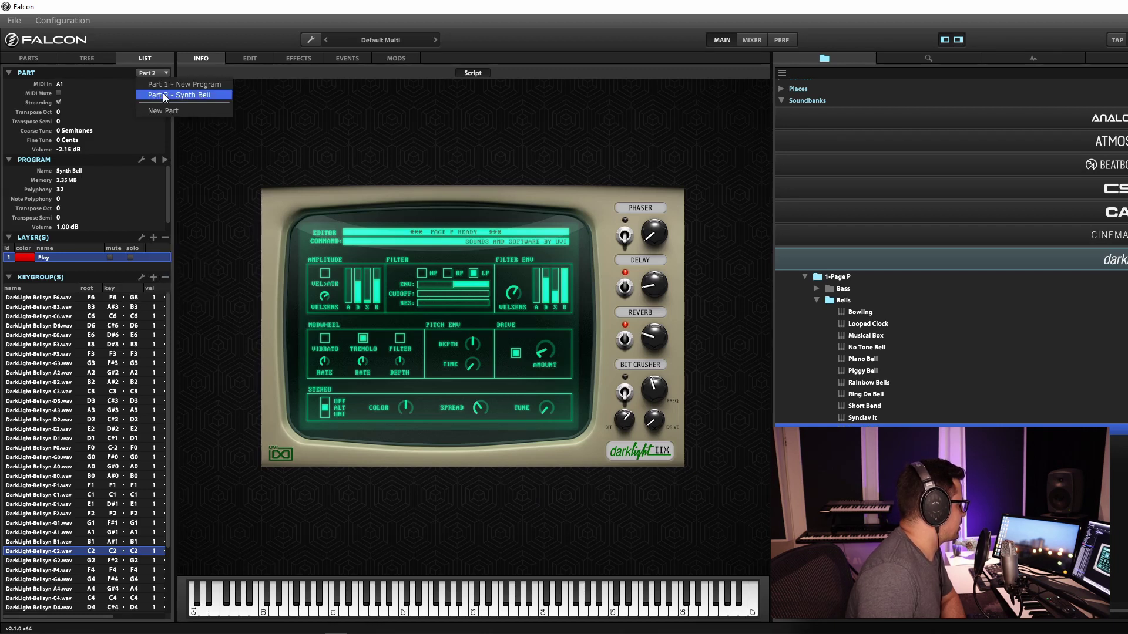
pyautogui.click(159, 85)
pyautogui.click(29, 58)
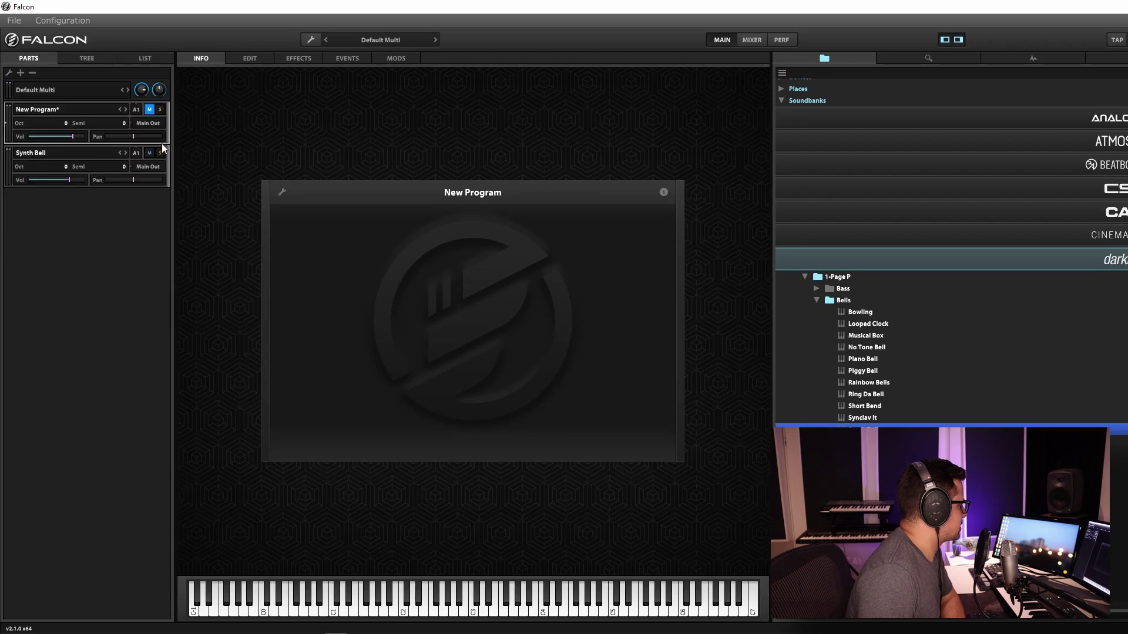
pyautogui.click(149, 152)
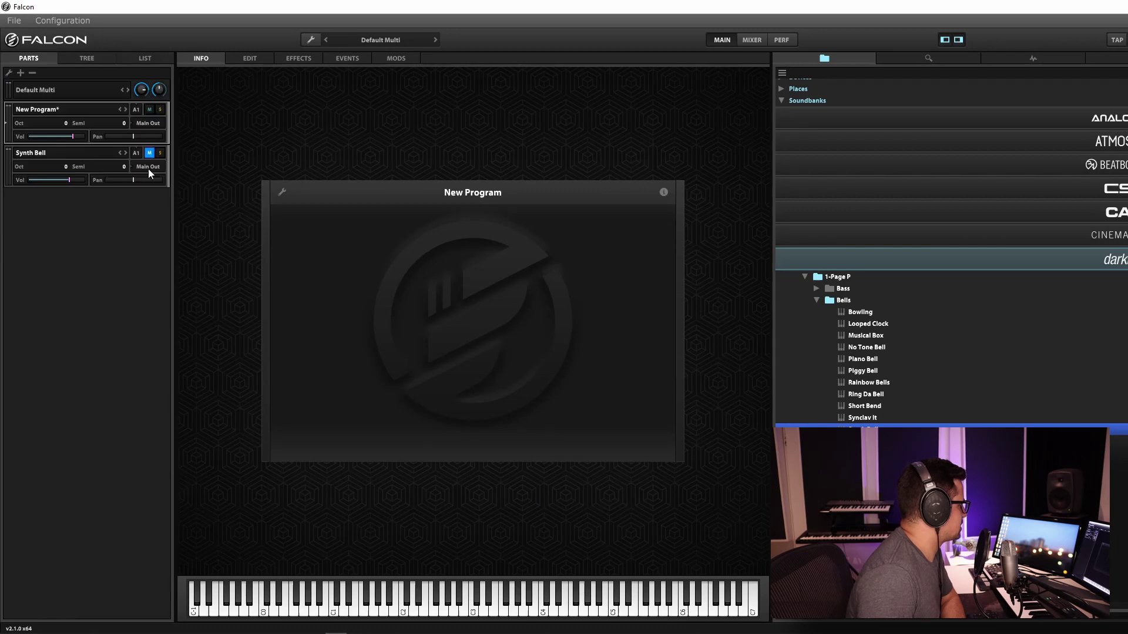
# Paste the copied Play layer into New Program from the Layer(s) wrench menu.
pyautogui.click(87, 58)
pyautogui.click(147, 59)
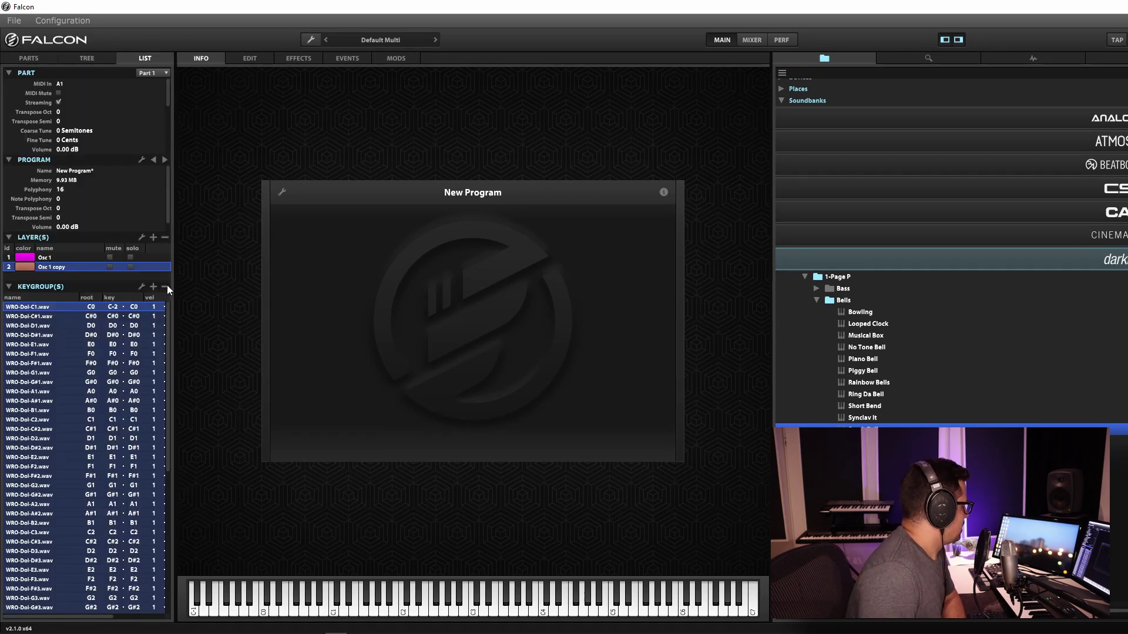
pyautogui.click(142, 237)
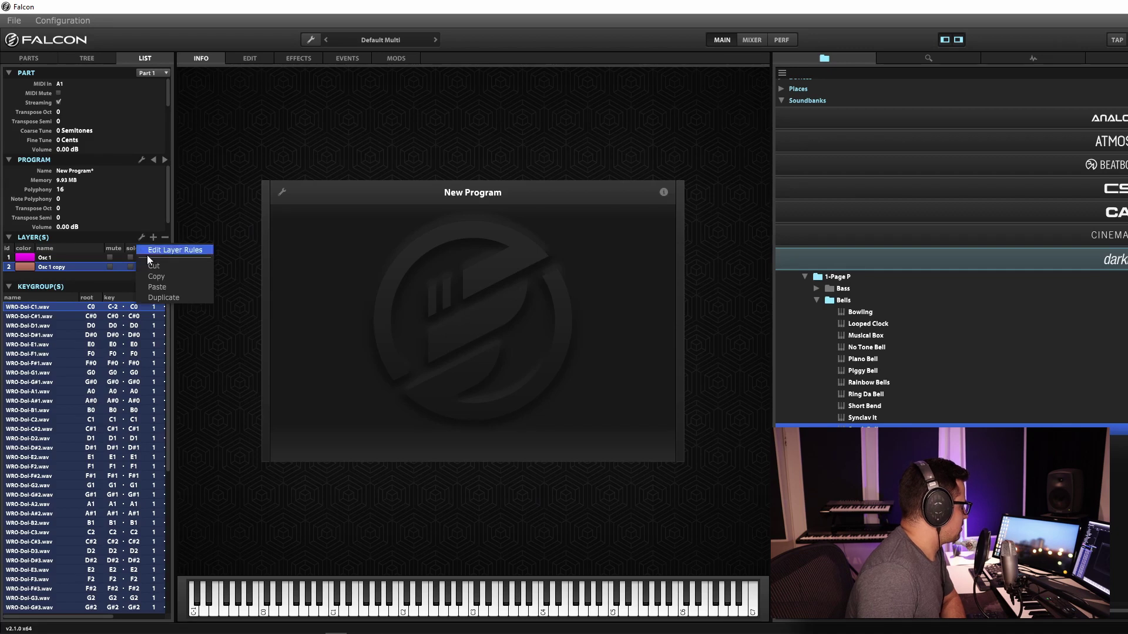
pyautogui.click(169, 290)
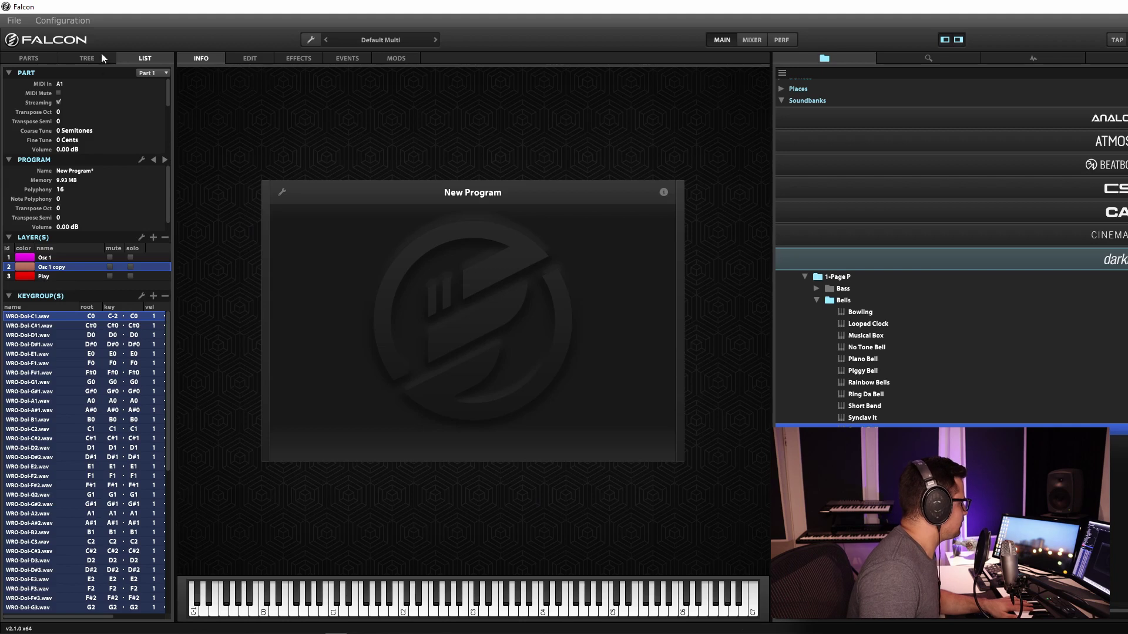
# Open the edit view, collapse Osc 1, and browse the Play layer's Bellsyn keygroups.
pyautogui.click(87, 58)
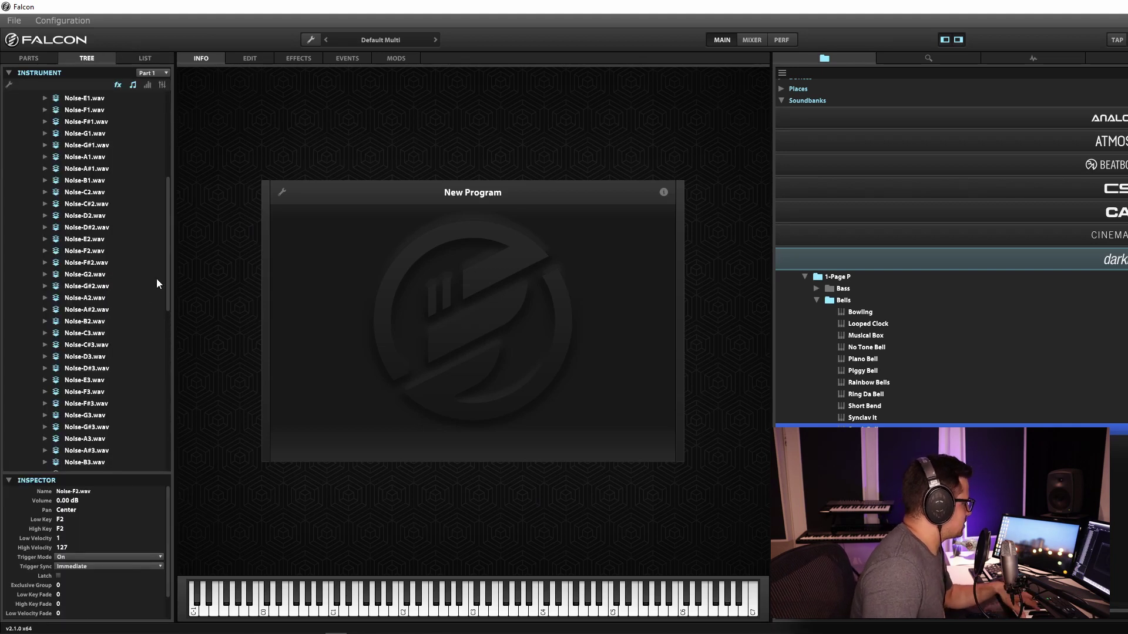
pyautogui.scroll(7, 170, 258)
pyautogui.click(249, 58)
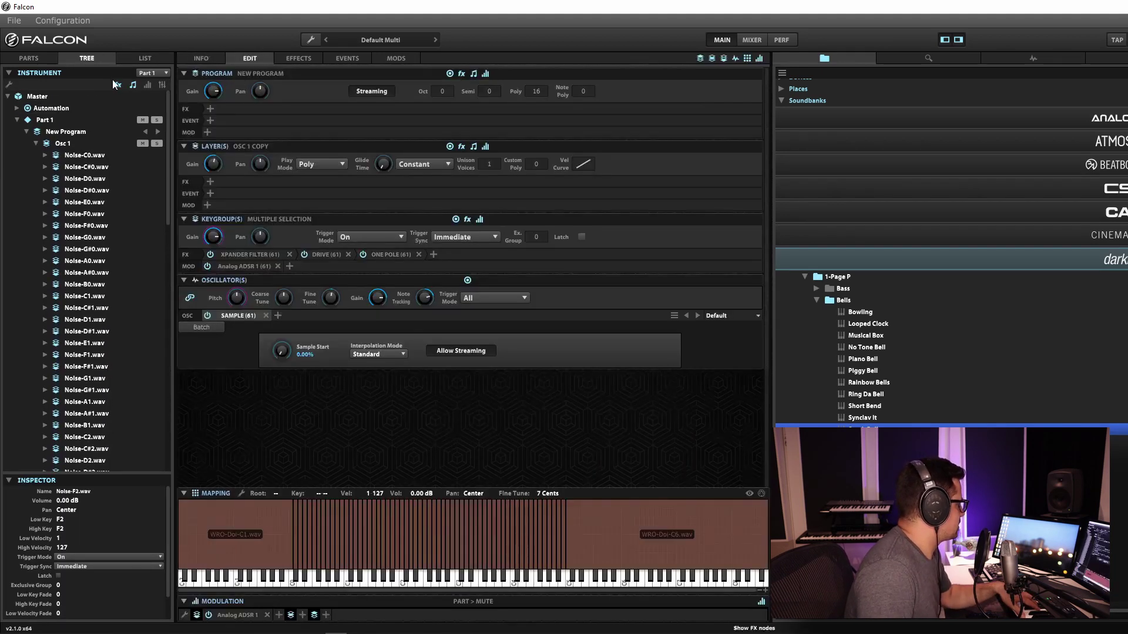
pyautogui.click(37, 143)
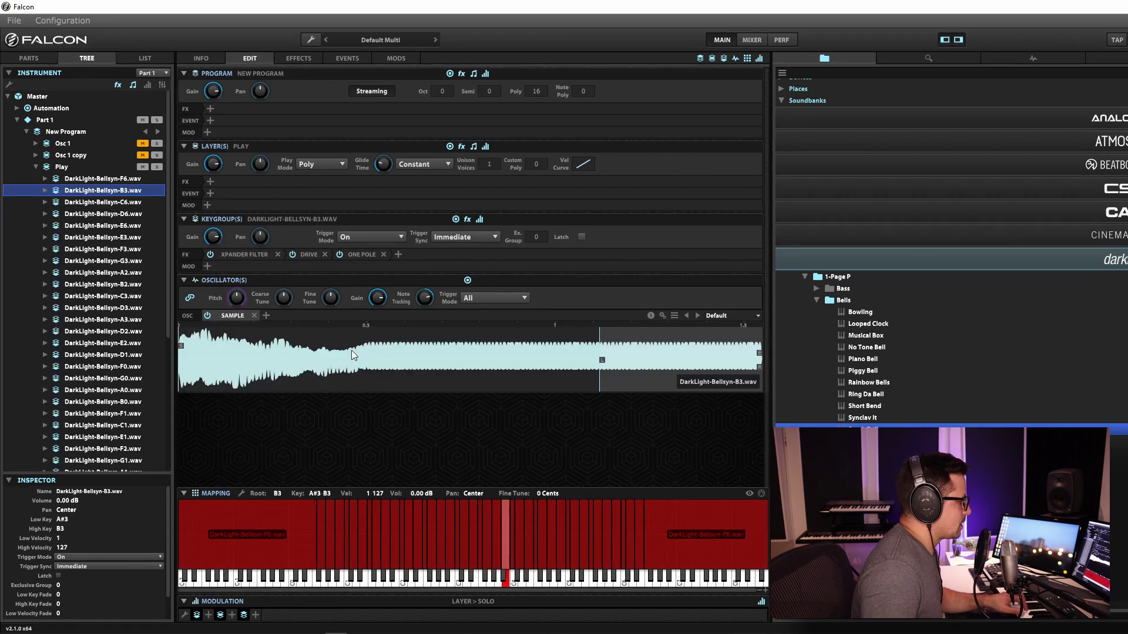
pyautogui.scroll(-6, 125, 378)
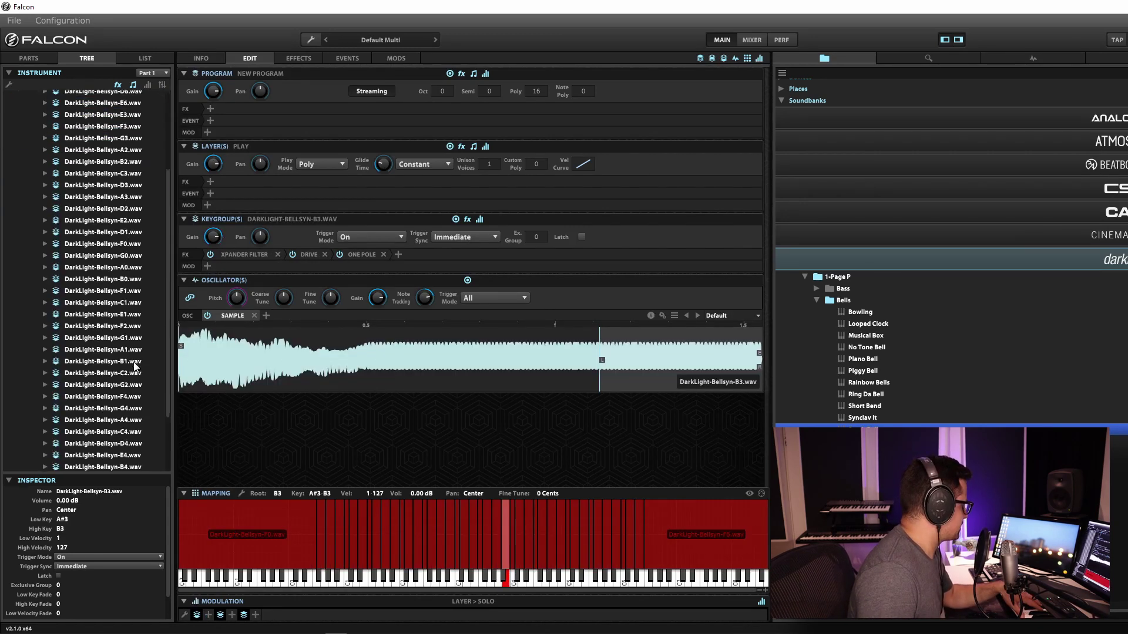
pyautogui.click(97, 453)
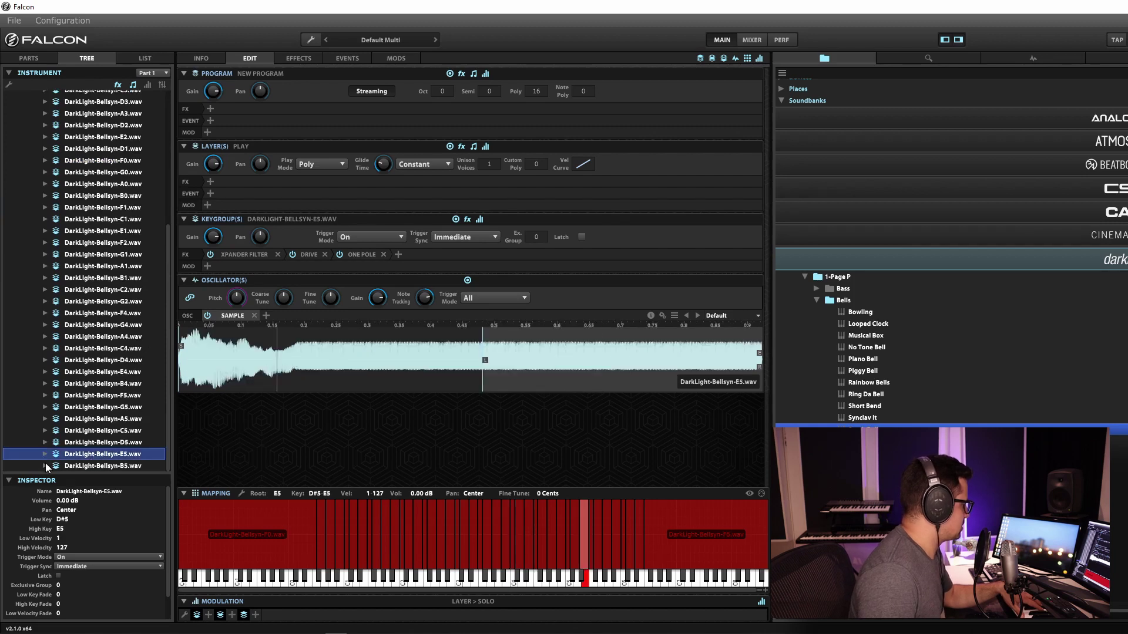
pyautogui.click(45, 466)
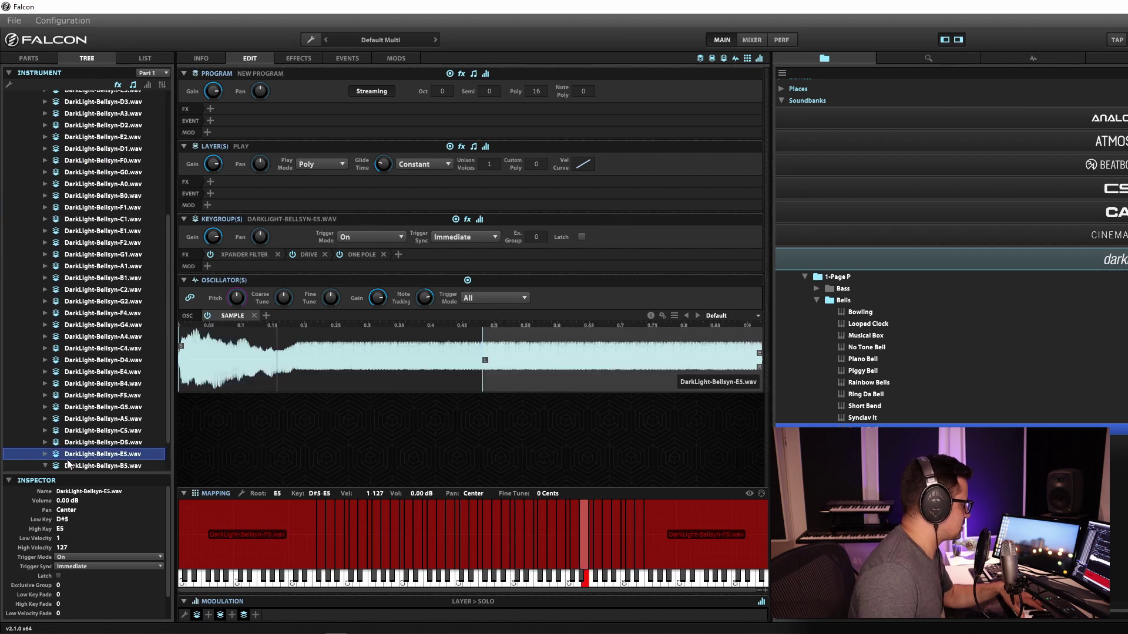
# Delete every Play keygroup in the Mapping editor except DarkLight-Bellsyn-C3.wav.
pyautogui.click(273, 515)
pyautogui.press('Left')
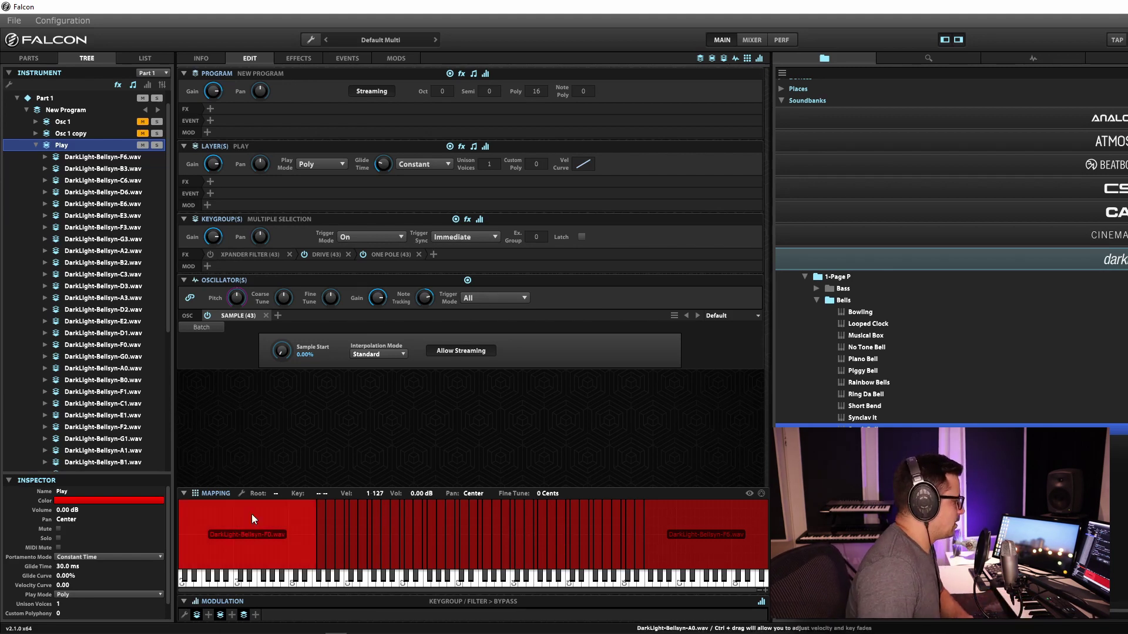
pyautogui.click(456, 555)
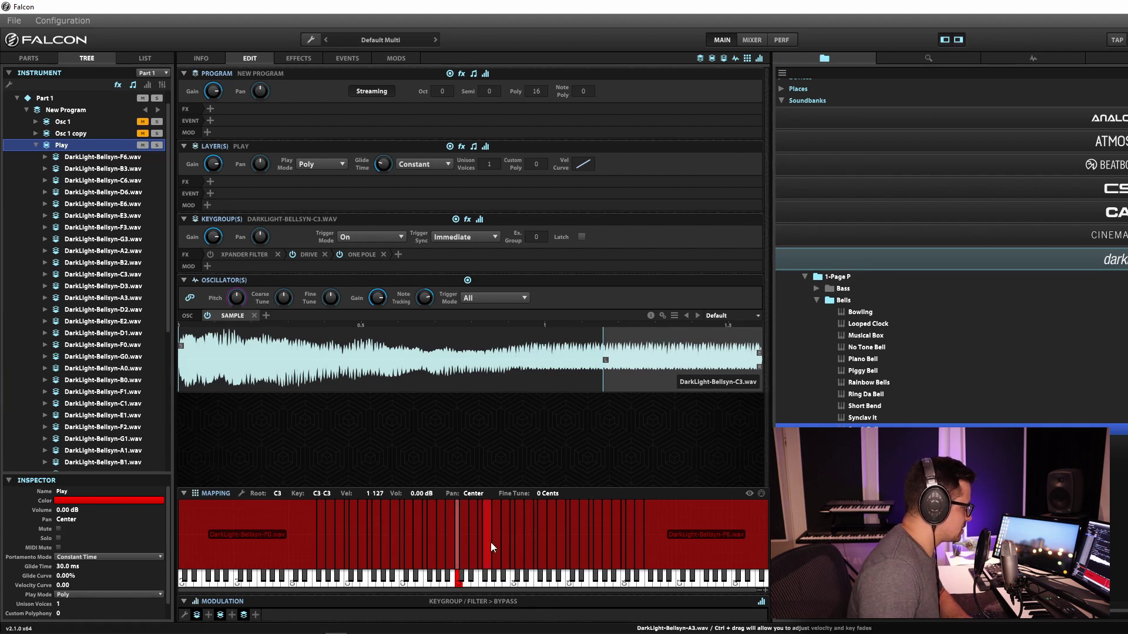
pyautogui.click(278, 537)
pyautogui.press('Delete')
pyautogui.moveTo(249, 534); pyautogui.dragTo(758, 539)
pyautogui.press('Delete')
pyautogui.press('Delete')
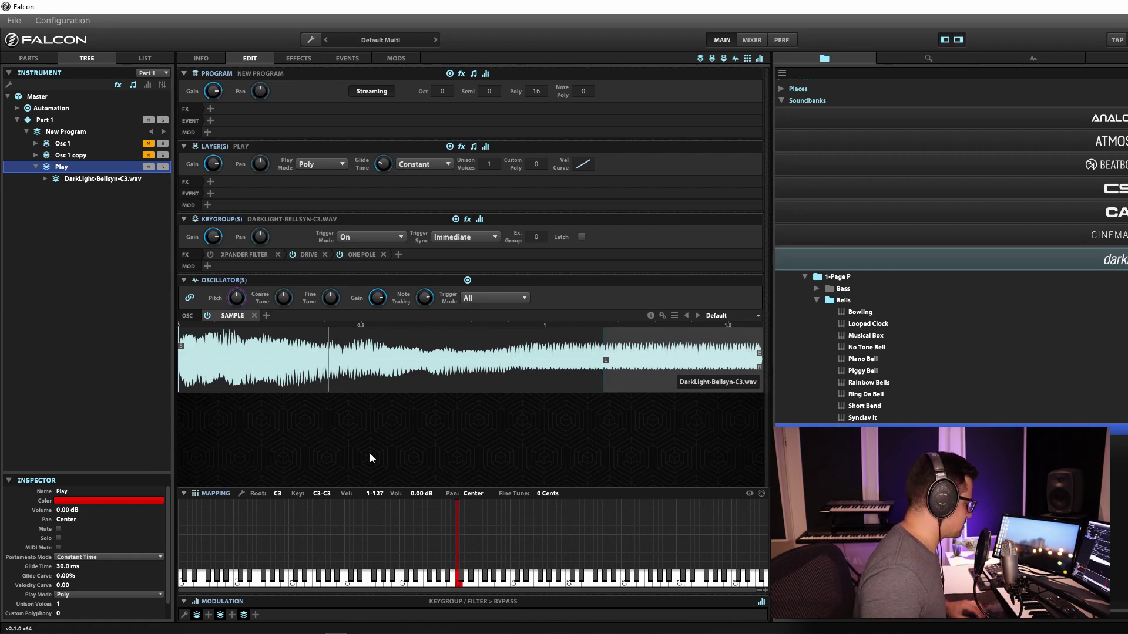
# Apply Auto Extend Key Ranges so the C3 keygroup covers C-2 to G8.
pyautogui.rightClick(459, 550)
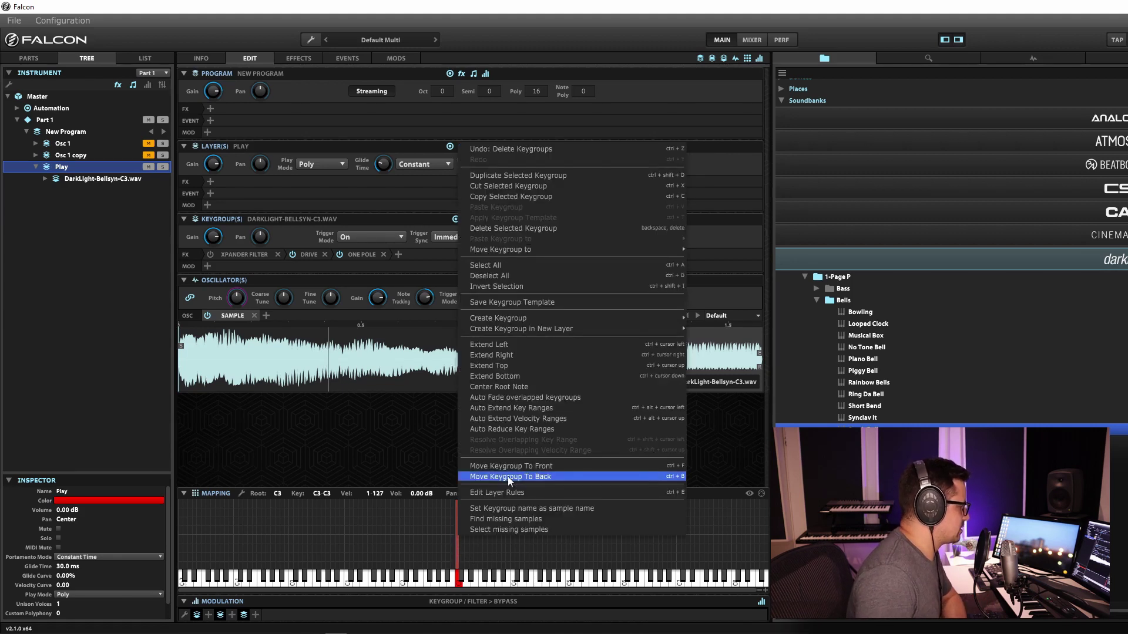
pyautogui.click(523, 407)
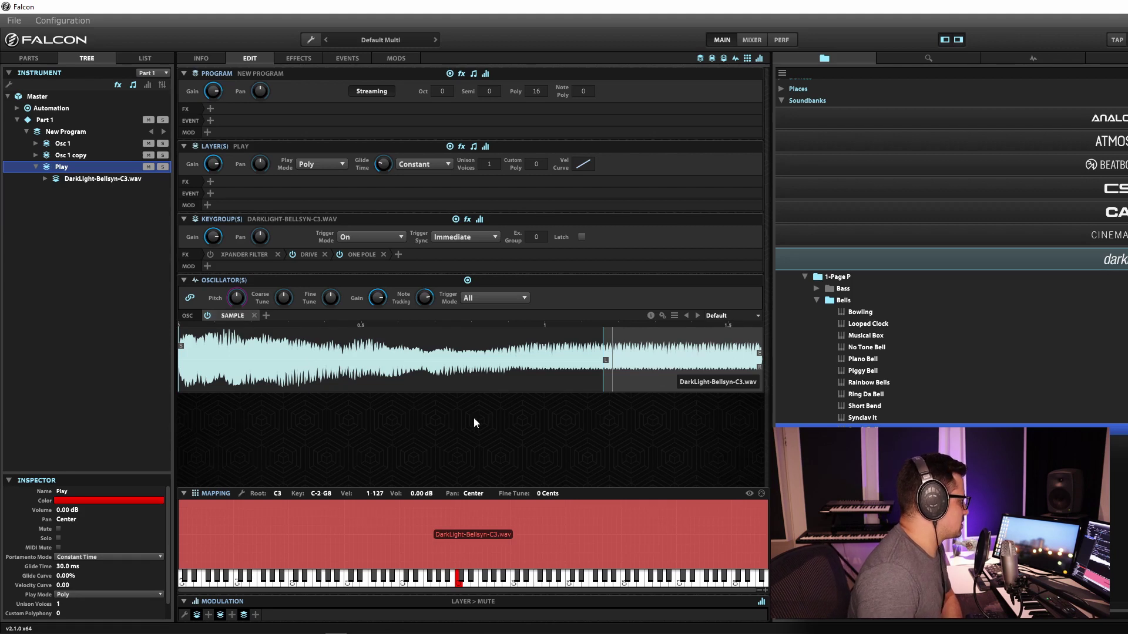
# Mute the Osc 1 copy layer and select the DarkLight-Bellsyn-C3.wav sample.
pyautogui.click(226, 315)
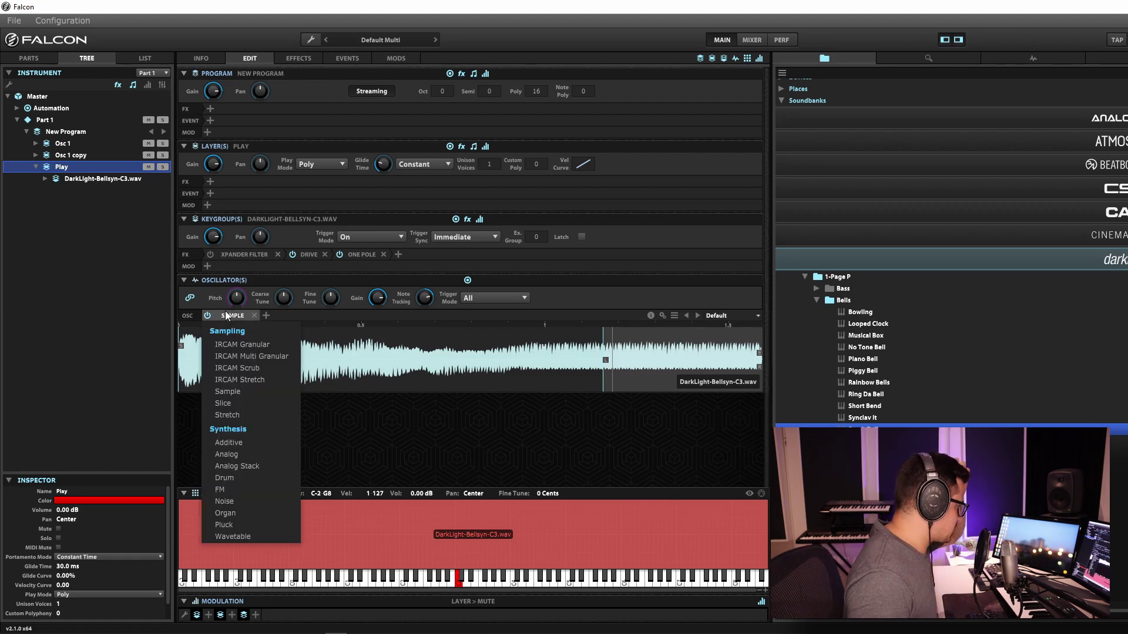
pyautogui.click(150, 155)
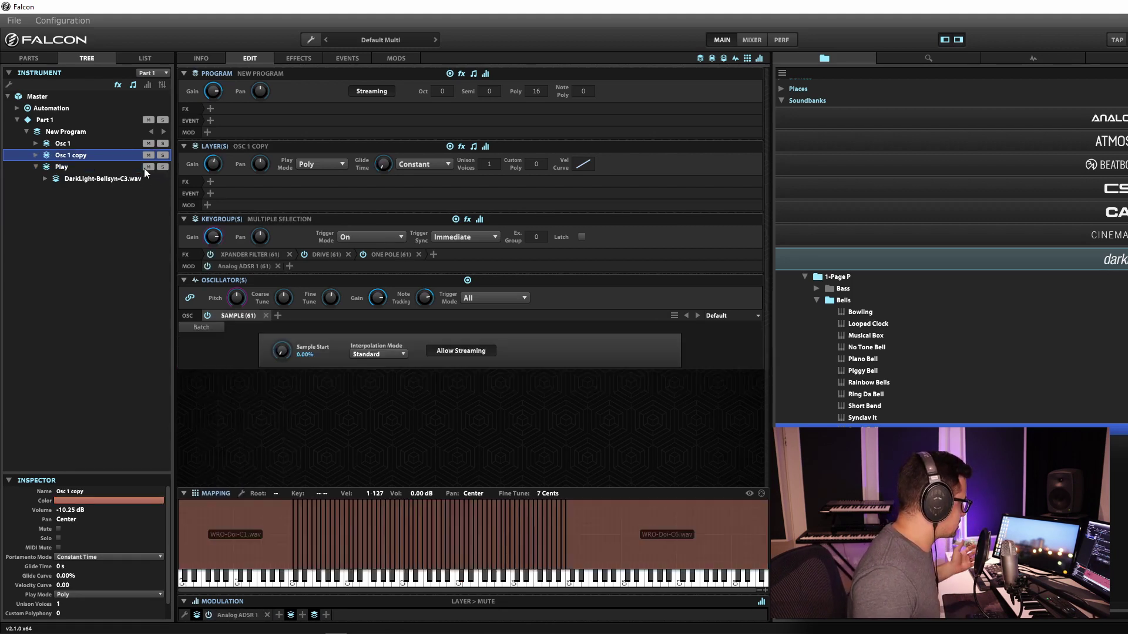
pyautogui.click(149, 156)
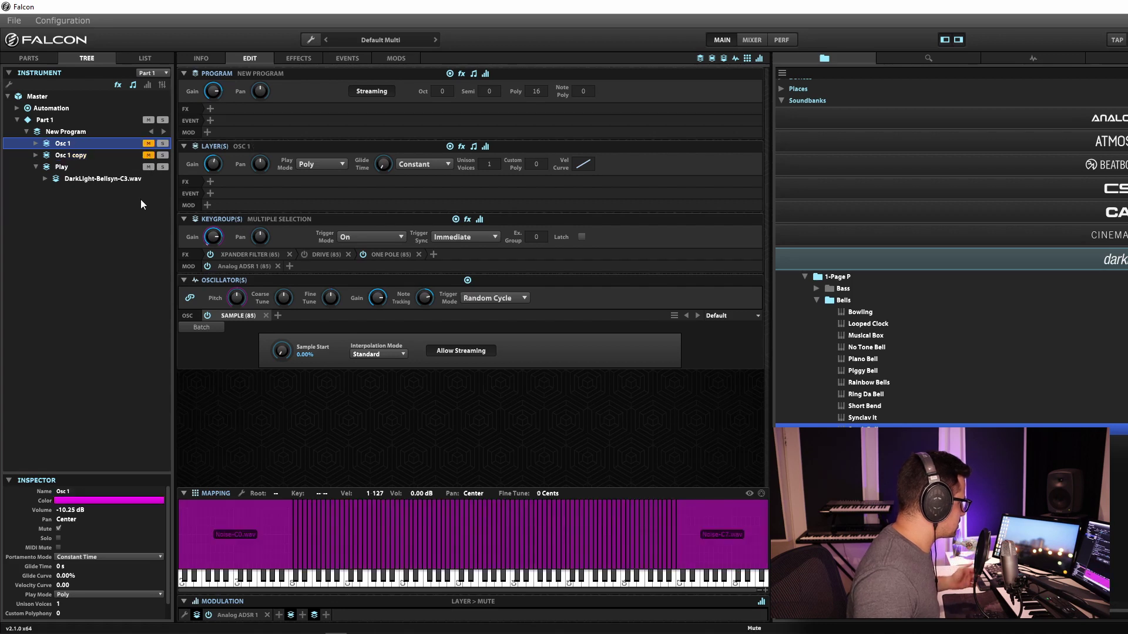
pyautogui.click(86, 179)
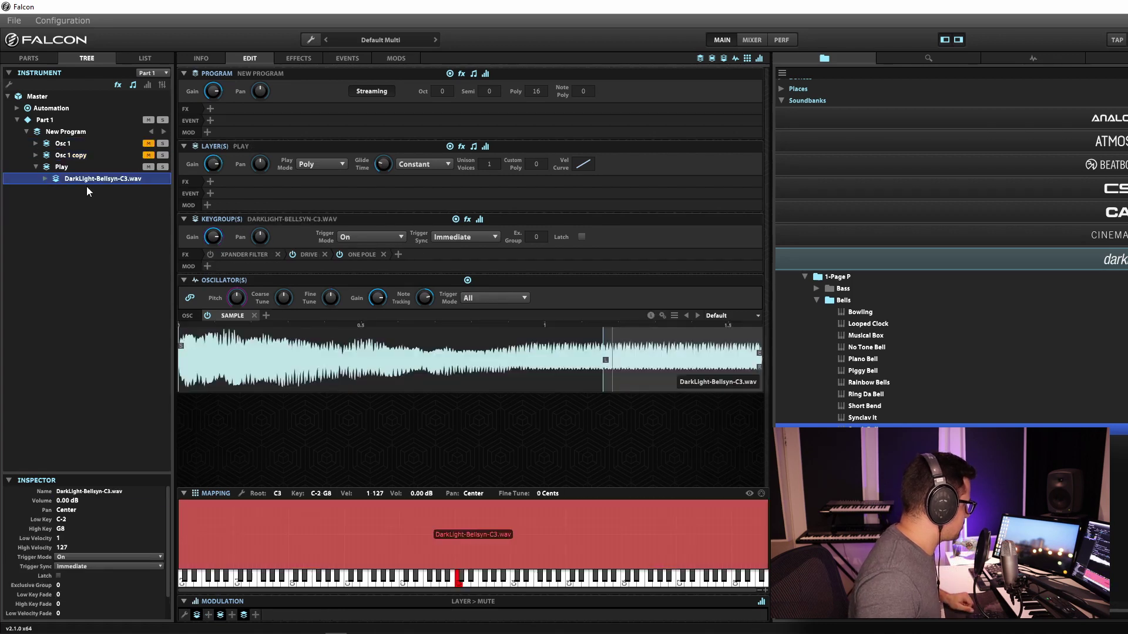
# Switch the oscillator to IRCAM Multi Granular with Forward-Backward loop mode.
pyautogui.click(220, 315)
pyautogui.click(259, 360)
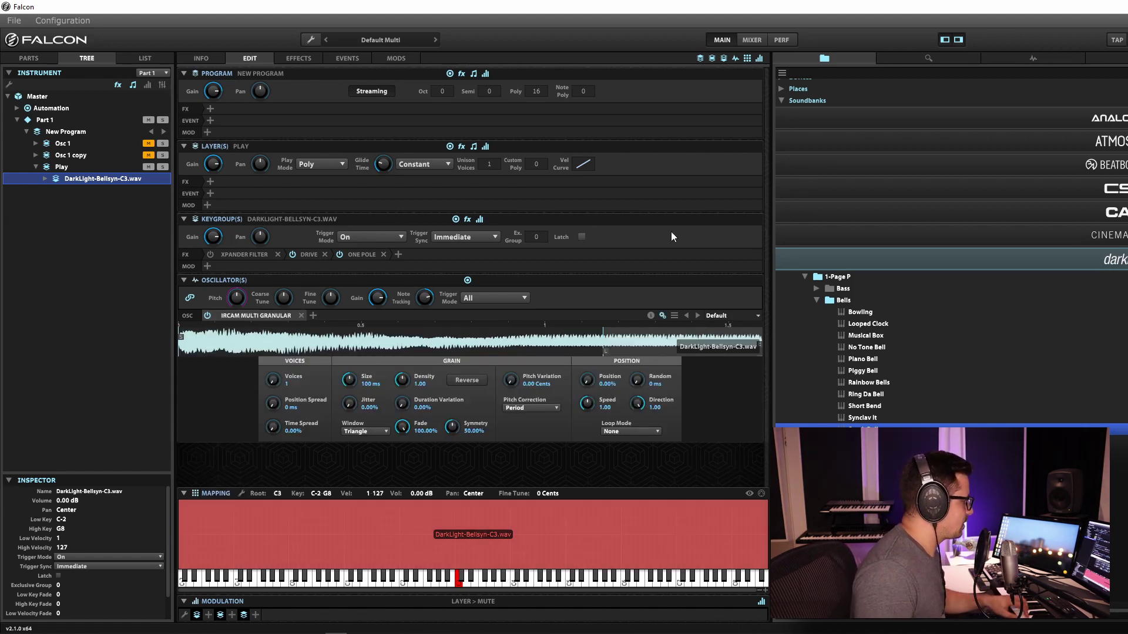
pyautogui.click(614, 431)
pyautogui.click(617, 457)
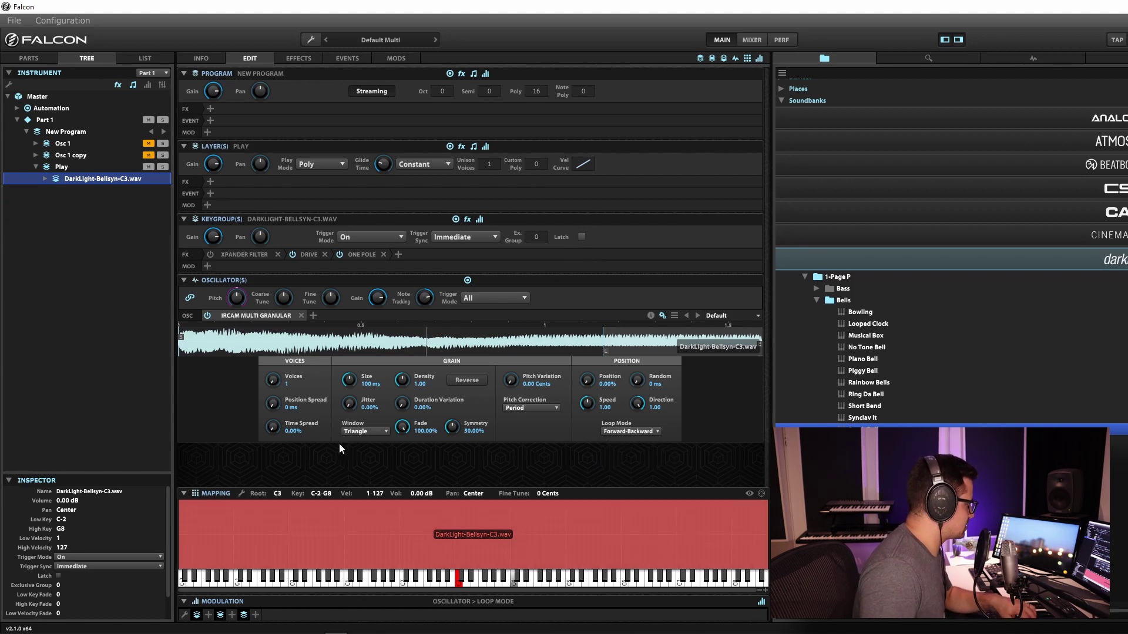
# Raise grain voices and size, add position, time and pitch spread, and tune up one semitone.
pyautogui.moveTo(273, 379); pyautogui.dragTo(277, 346)
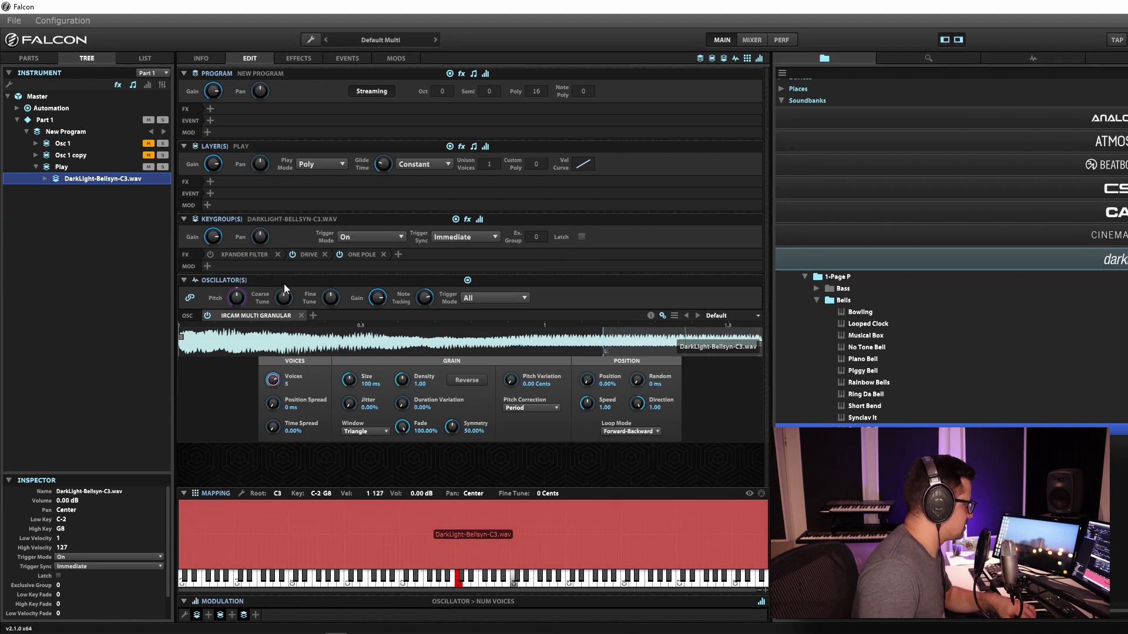
pyautogui.moveTo(350, 382); pyautogui.dragTo(404, 397)
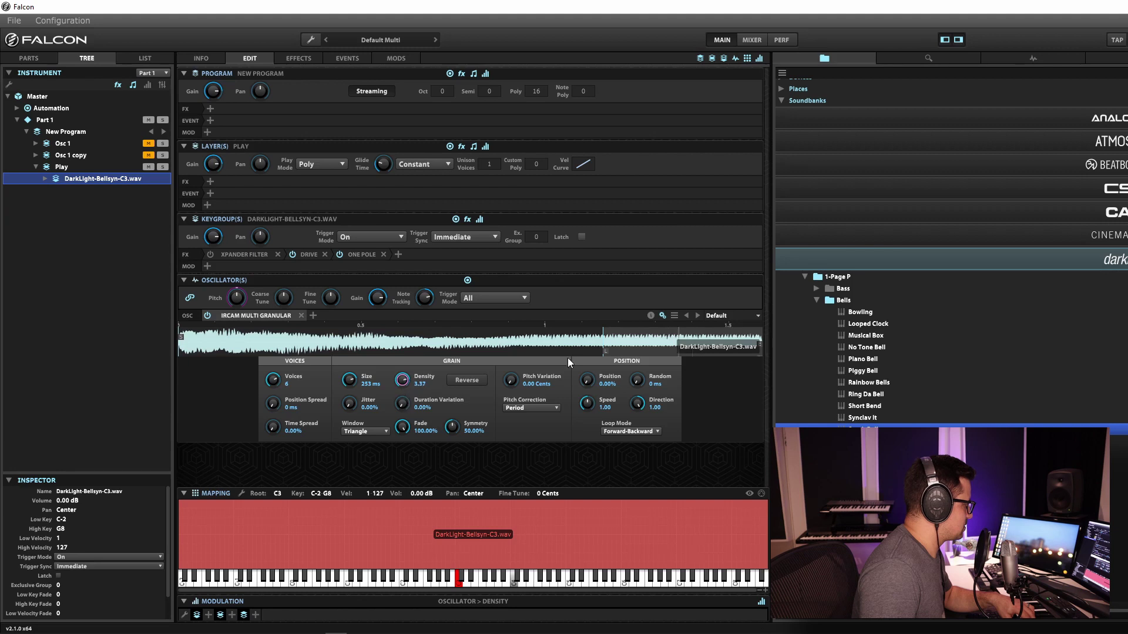
pyautogui.moveTo(601, 352); pyautogui.dragTo(172, 359)
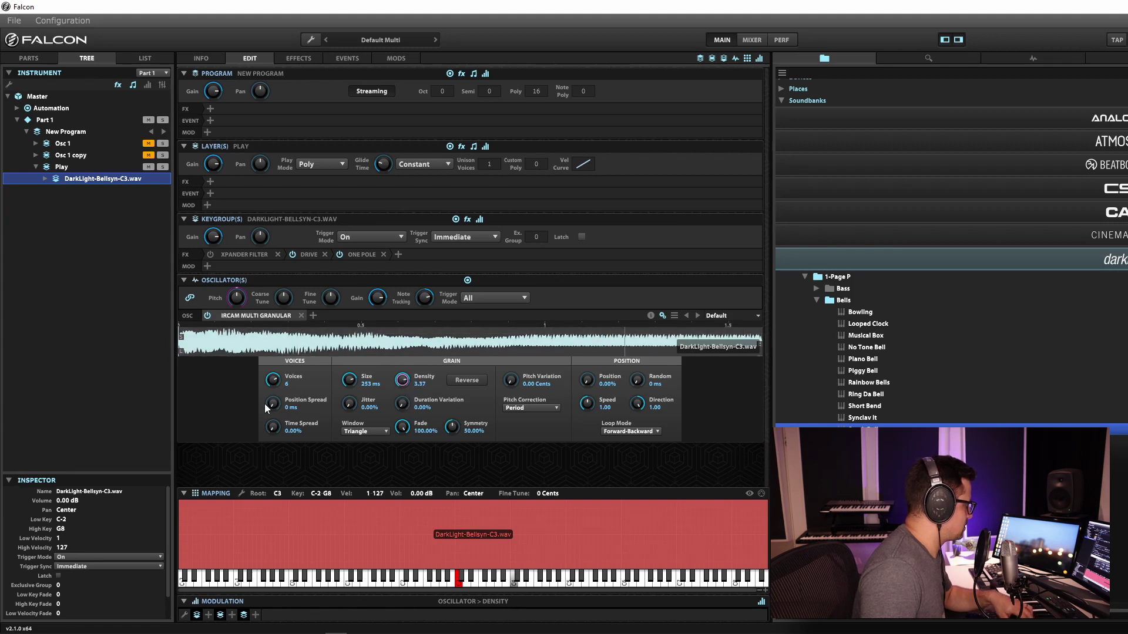
pyautogui.moveTo(264, 403); pyautogui.dragTo(286, 290)
pyautogui.moveTo(587, 380); pyautogui.dragTo(590, 424)
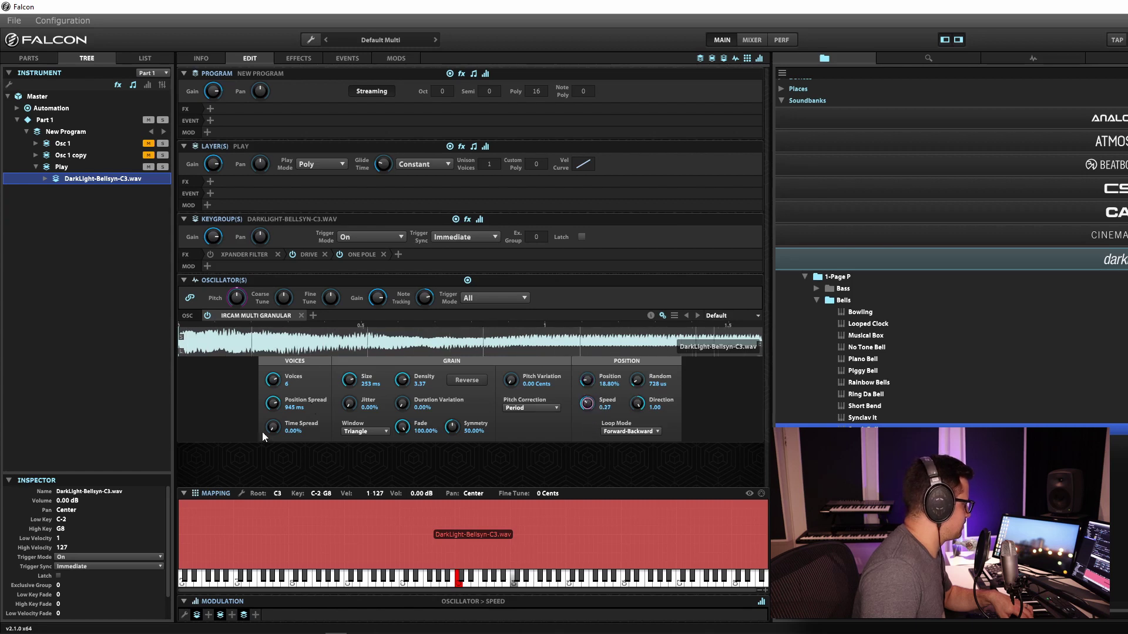
pyautogui.moveTo(272, 428); pyautogui.dragTo(280, 387)
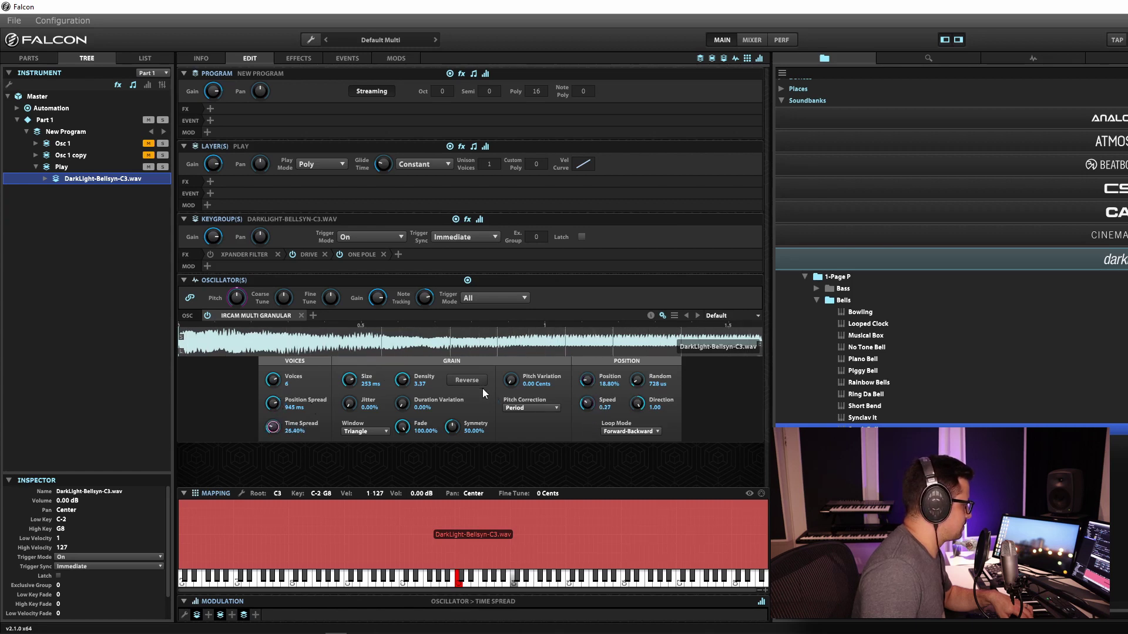
pyautogui.moveTo(504, 379)
pyautogui.mouseDown()
pyautogui.moveTo(512, 347)
pyautogui.moveTo(512, 364)
pyautogui.mouseUp()
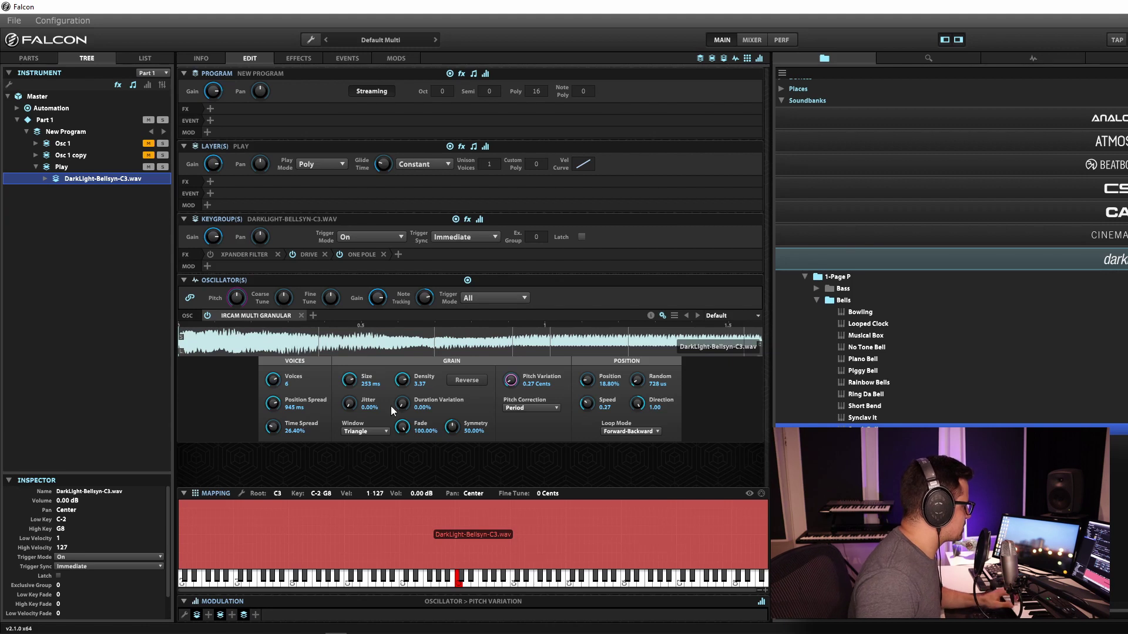
pyautogui.moveTo(289, 301); pyautogui.dragTo(304, 268)
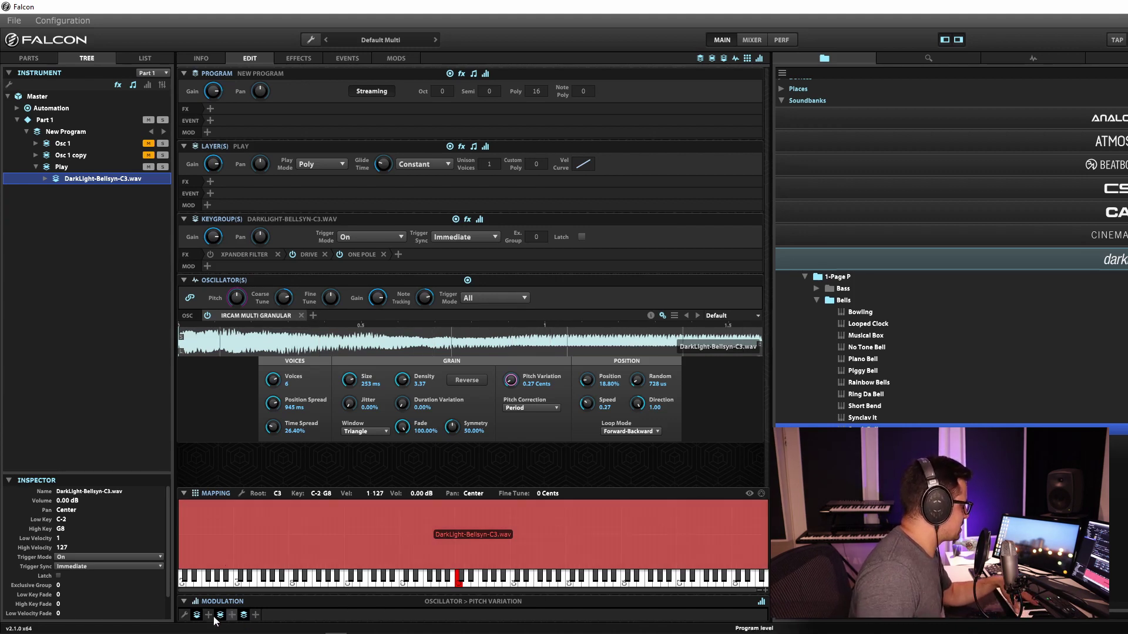
# Add a New Analog ADSR to the bell keygroup's gain and lengthen its attack and release.
pyautogui.rightClick(215, 239)
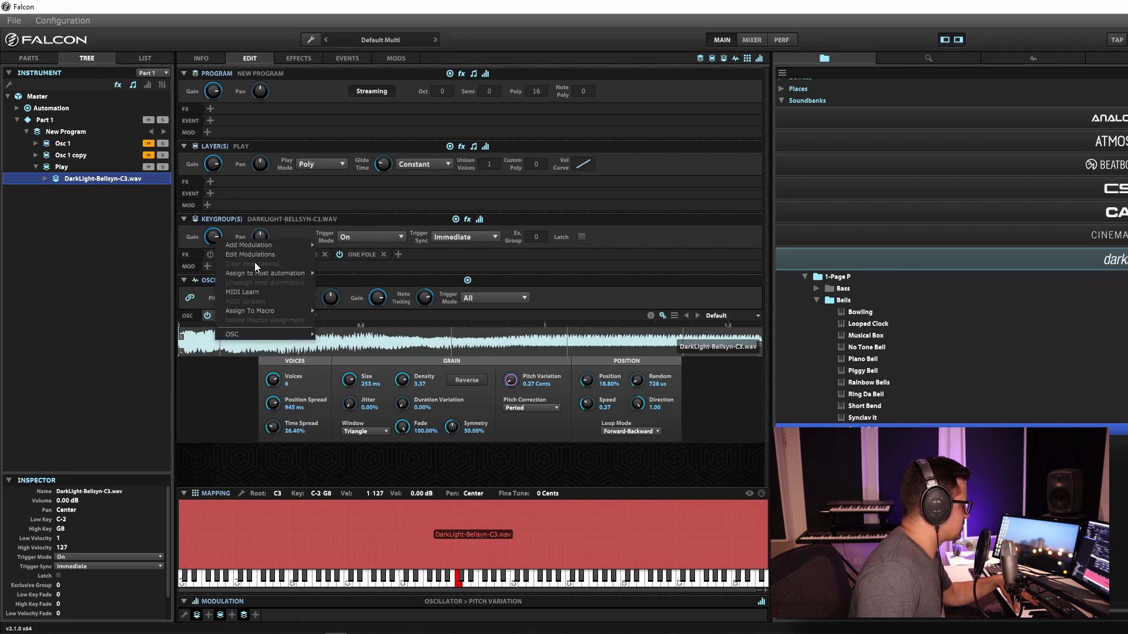
pyautogui.moveTo(253, 246)
pyautogui.moveTo(355, 418)
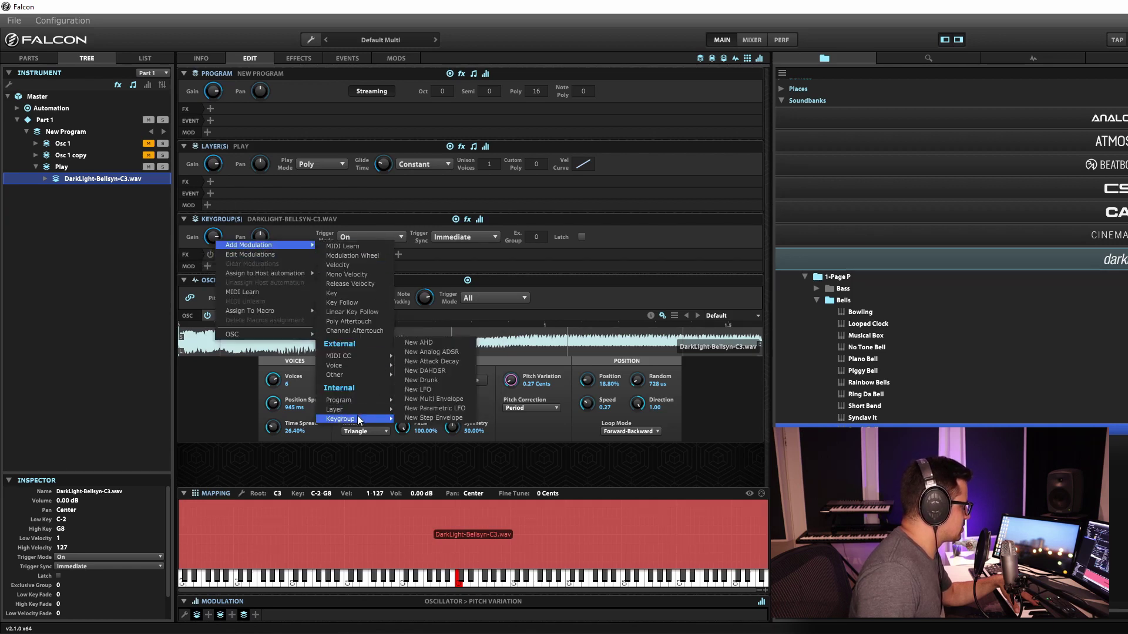
pyautogui.click(430, 353)
pyautogui.moveTo(326, 597); pyautogui.dragTo(325, 580)
pyautogui.moveTo(436, 595); pyautogui.dragTo(471, 539)
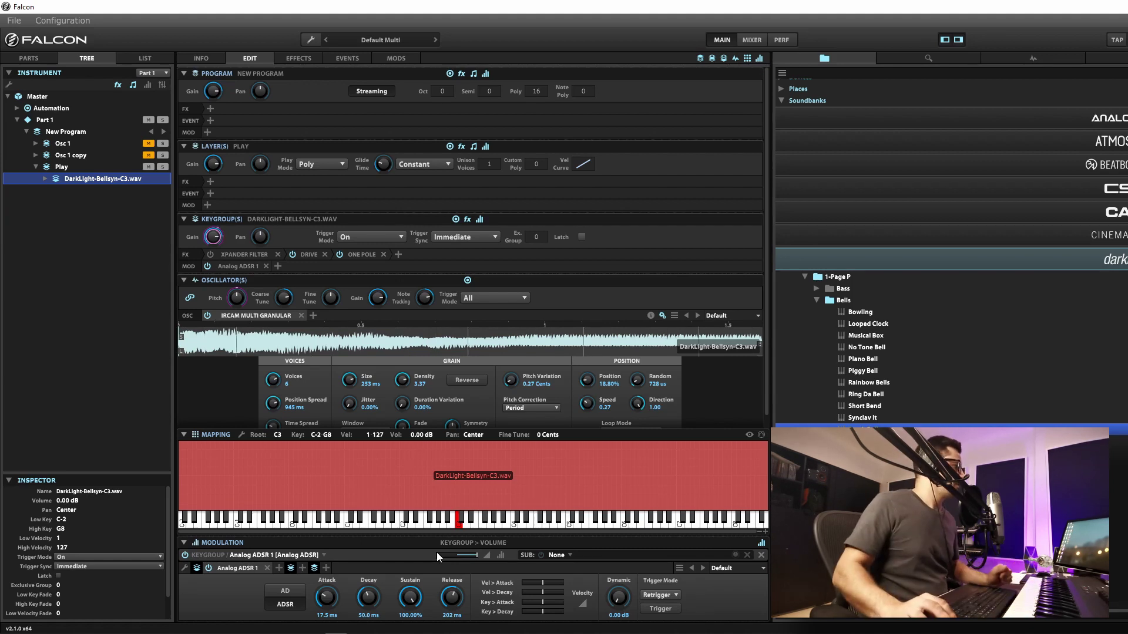
# Unmute Osc 1 and Osc 1 copy, then refine the envelope to 424 ms attack and 701 ms release.
pyautogui.click(148, 155)
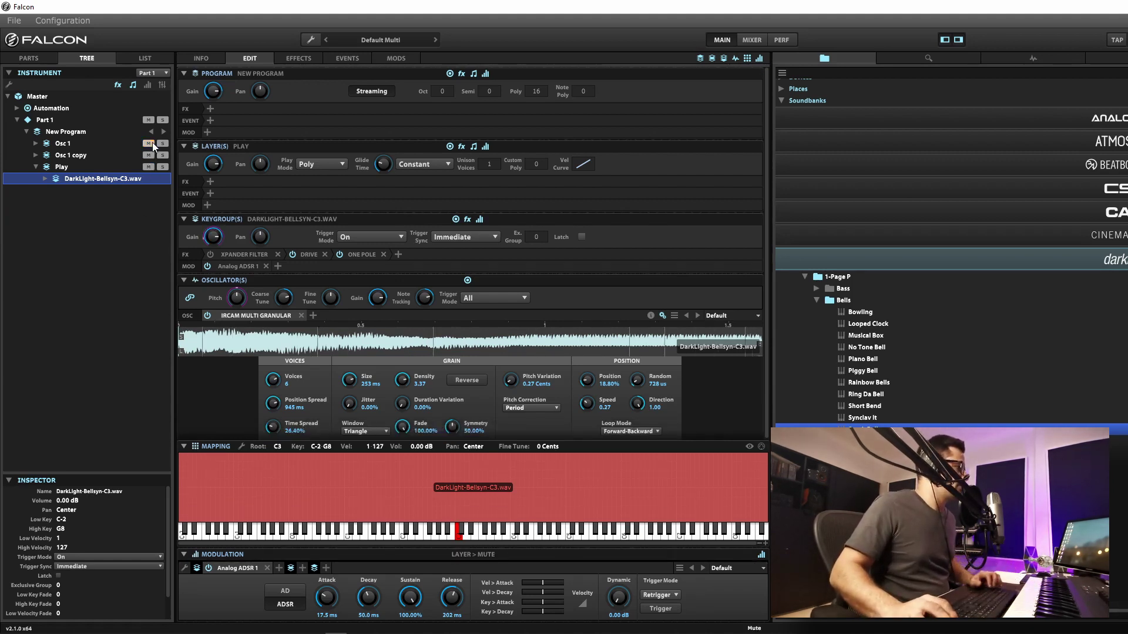
pyautogui.click(151, 143)
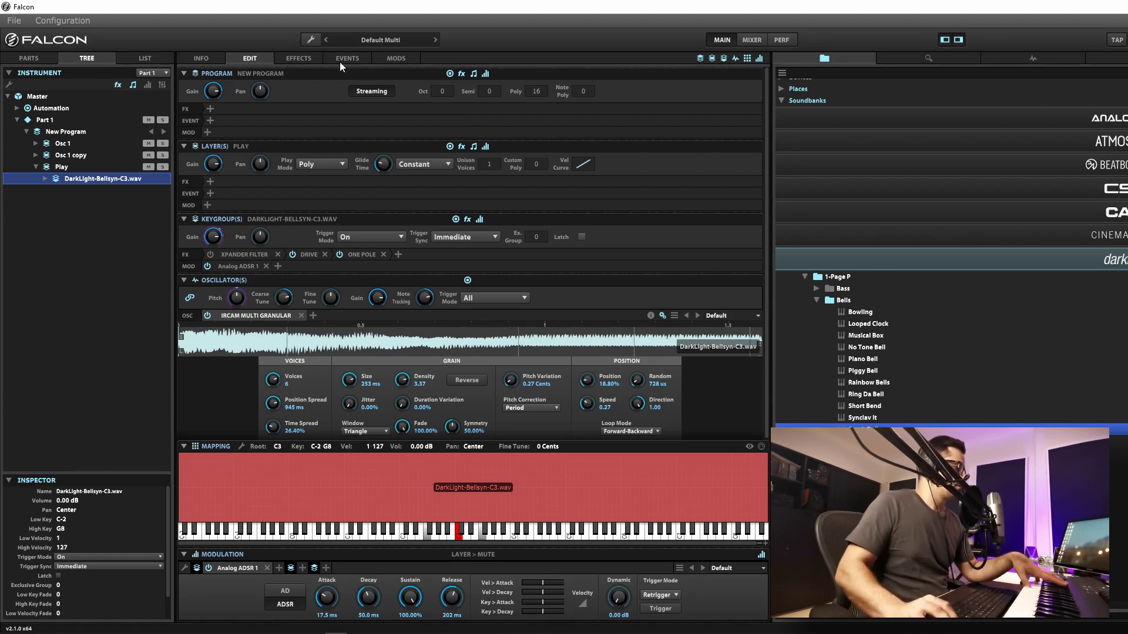
pyautogui.moveTo(326, 597); pyautogui.dragTo(346, 562)
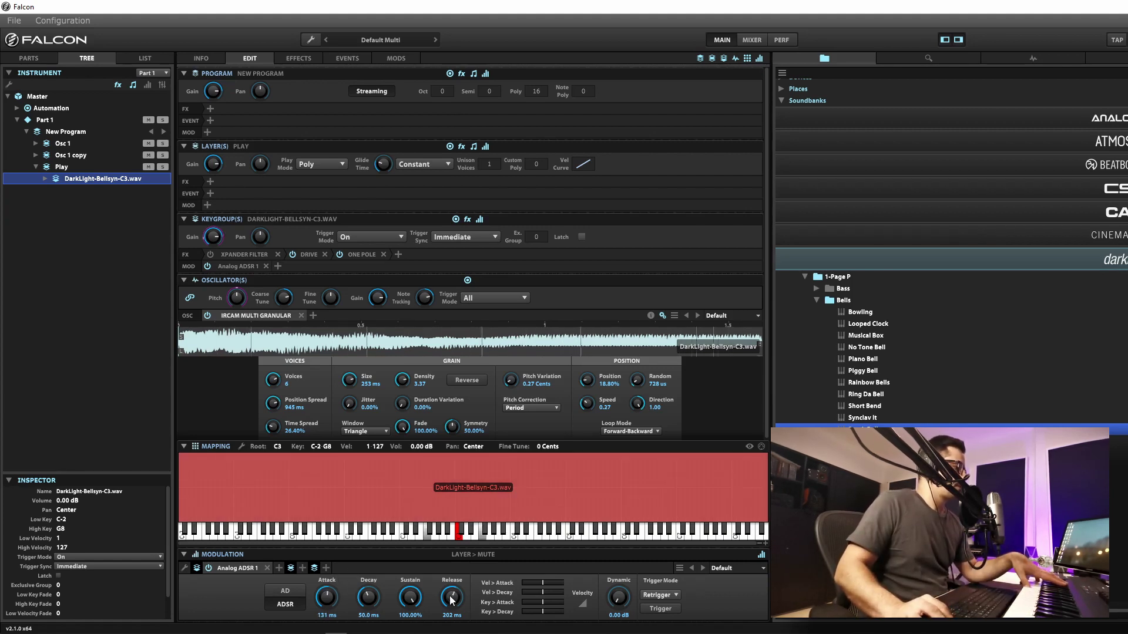
pyautogui.moveTo(331, 600); pyautogui.dragTo(332, 595)
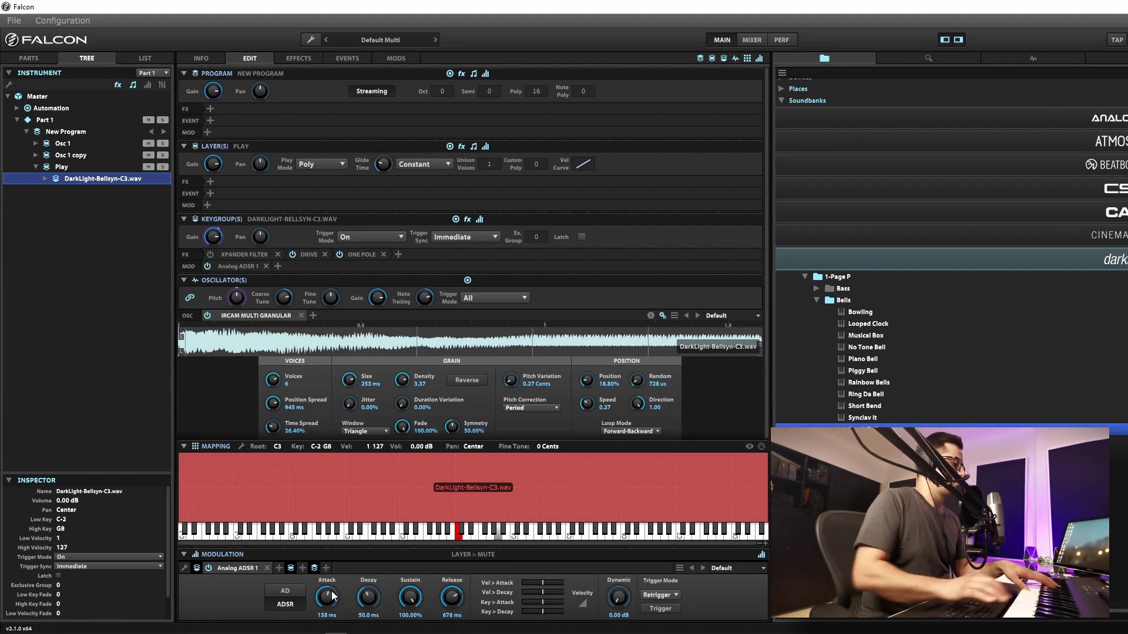
pyautogui.moveTo(329, 598); pyautogui.dragTo(329, 583)
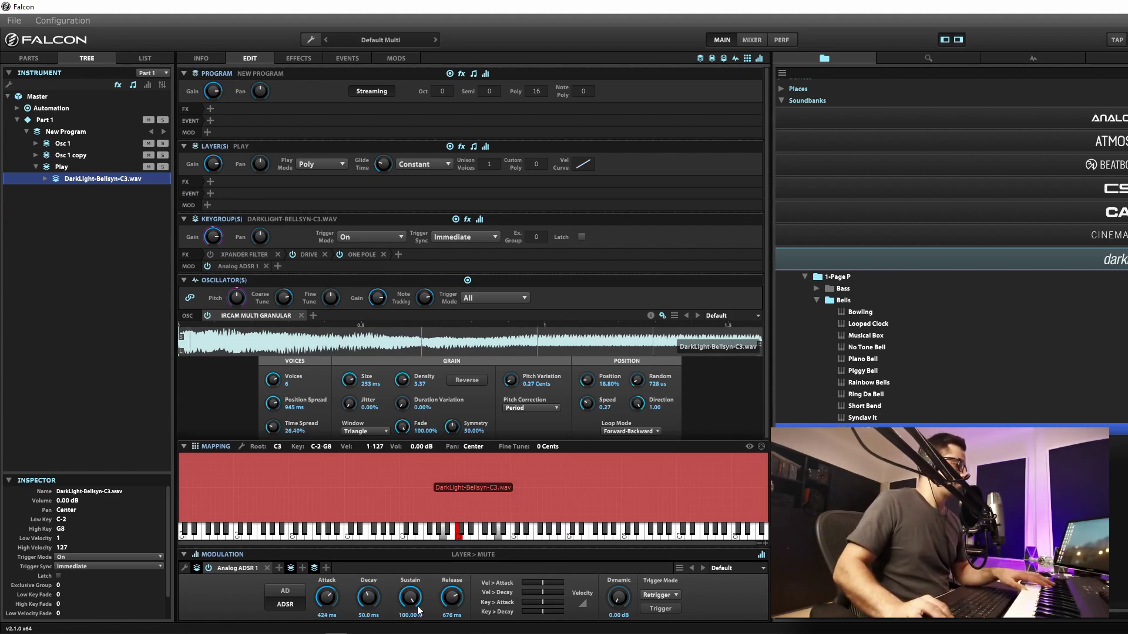
pyautogui.moveTo(447, 605); pyautogui.dragTo(445, 602)
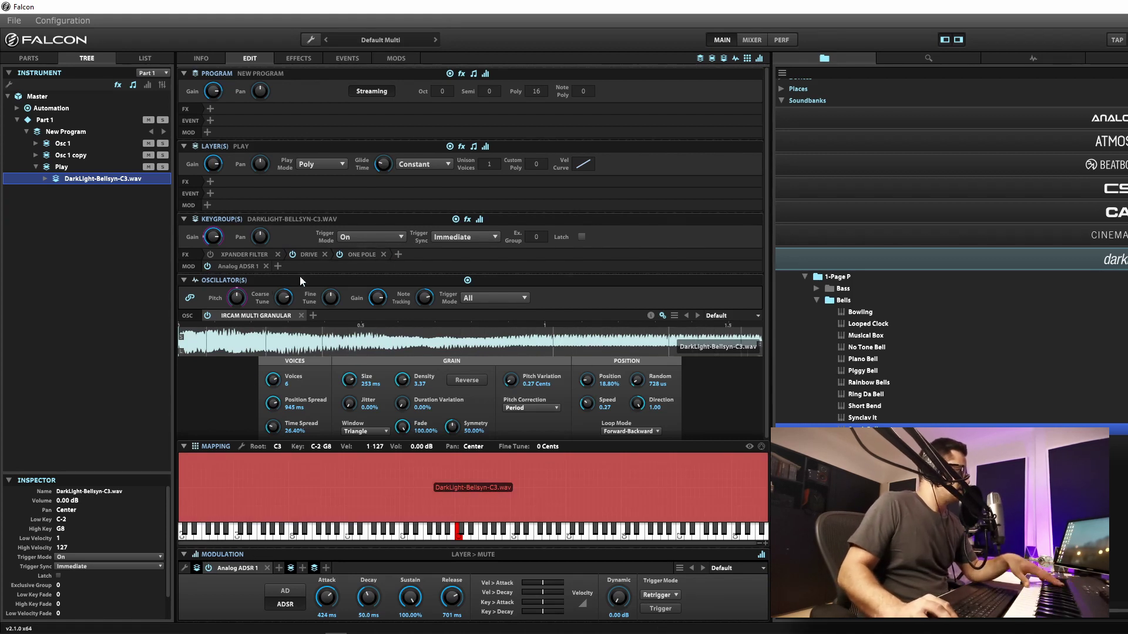
# Modulate the keygroup pan with a 0.12 Hz LFO at reduced amount, then expand Osc 1 copy's samples.
pyautogui.moveTo(264, 235)
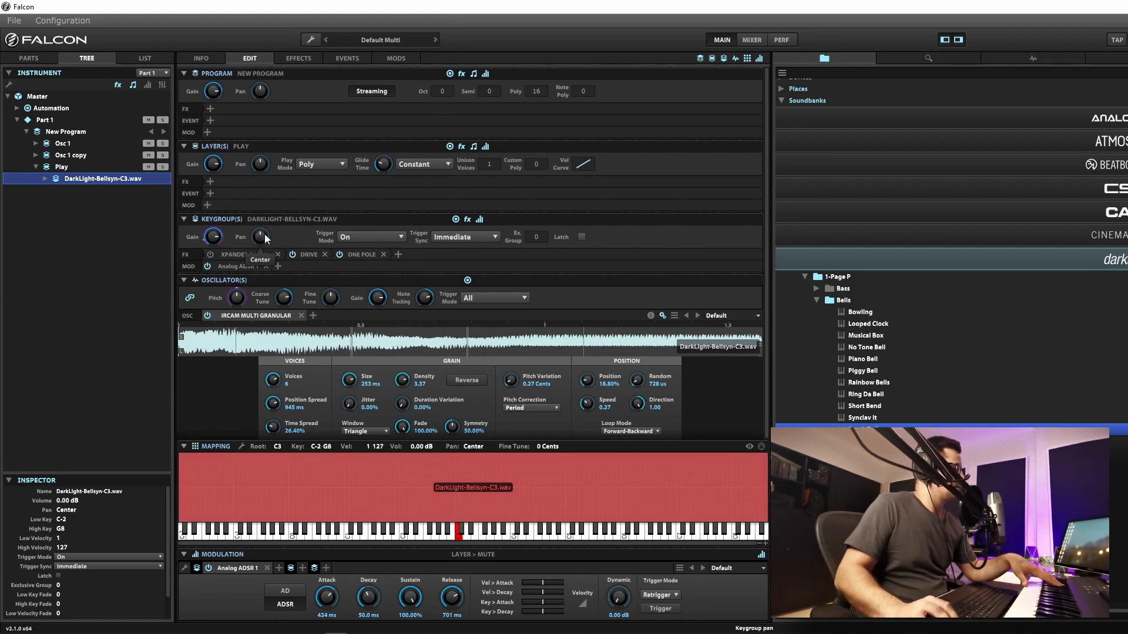
pyautogui.rightClick(264, 235)
pyautogui.moveTo(305, 242)
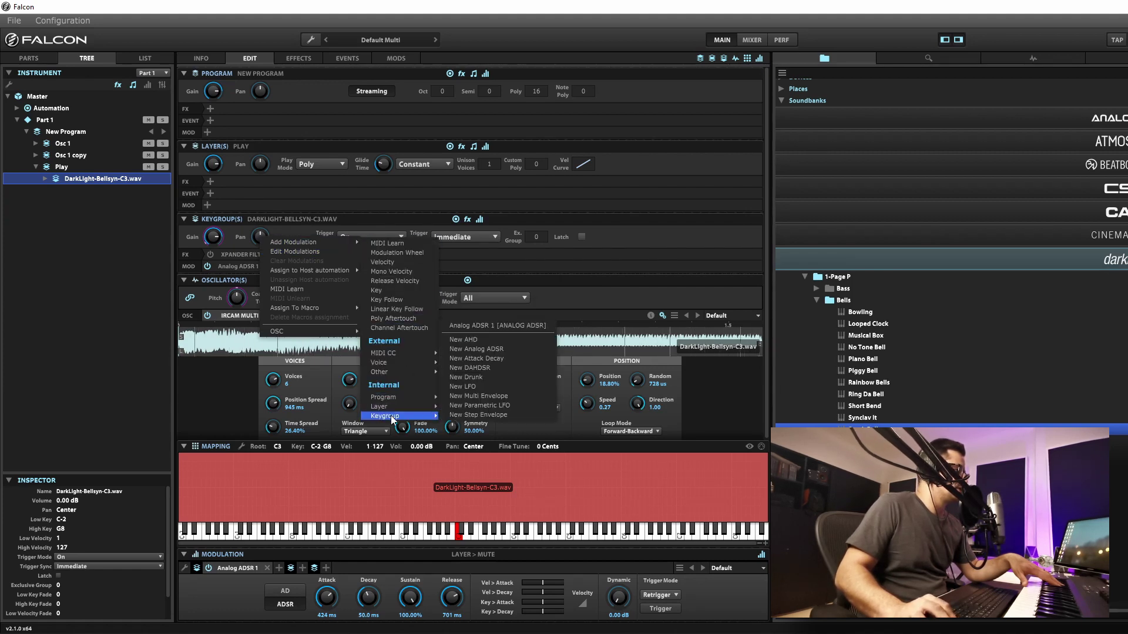
pyautogui.moveTo(386, 416)
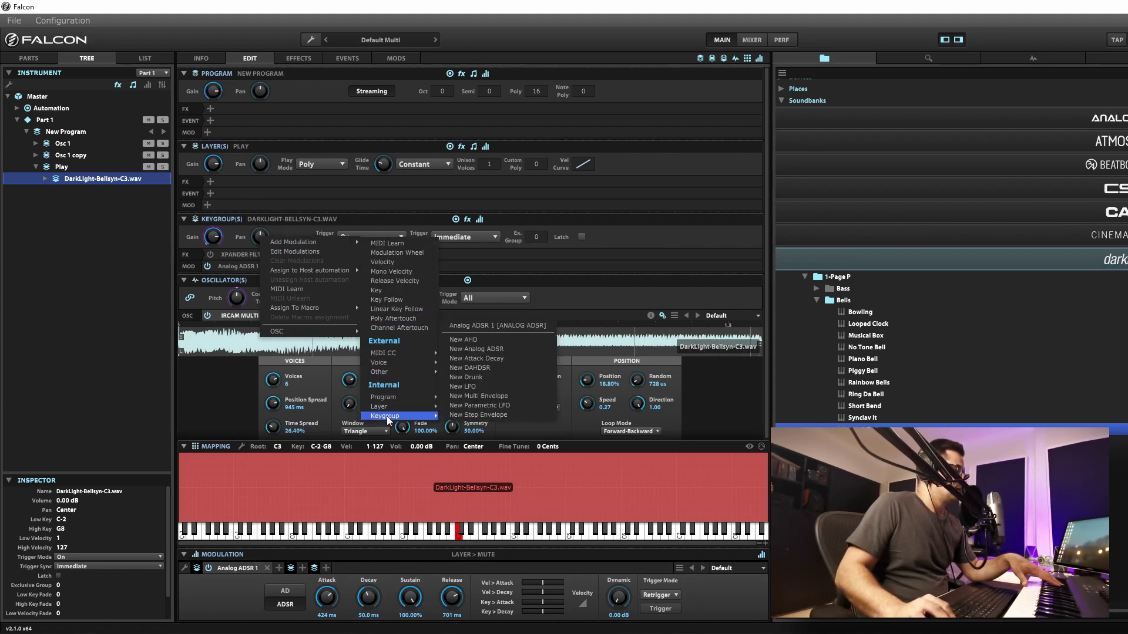
pyautogui.click(481, 388)
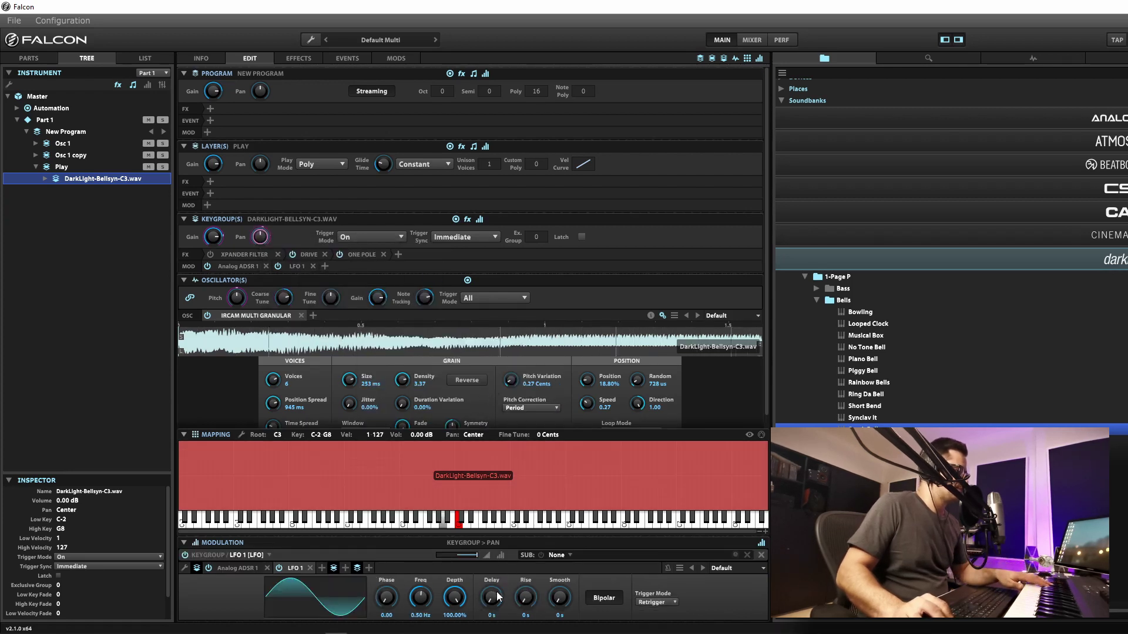
pyautogui.moveTo(424, 608); pyautogui.dragTo(425, 623)
pyautogui.moveTo(476, 556); pyautogui.dragTo(465, 556)
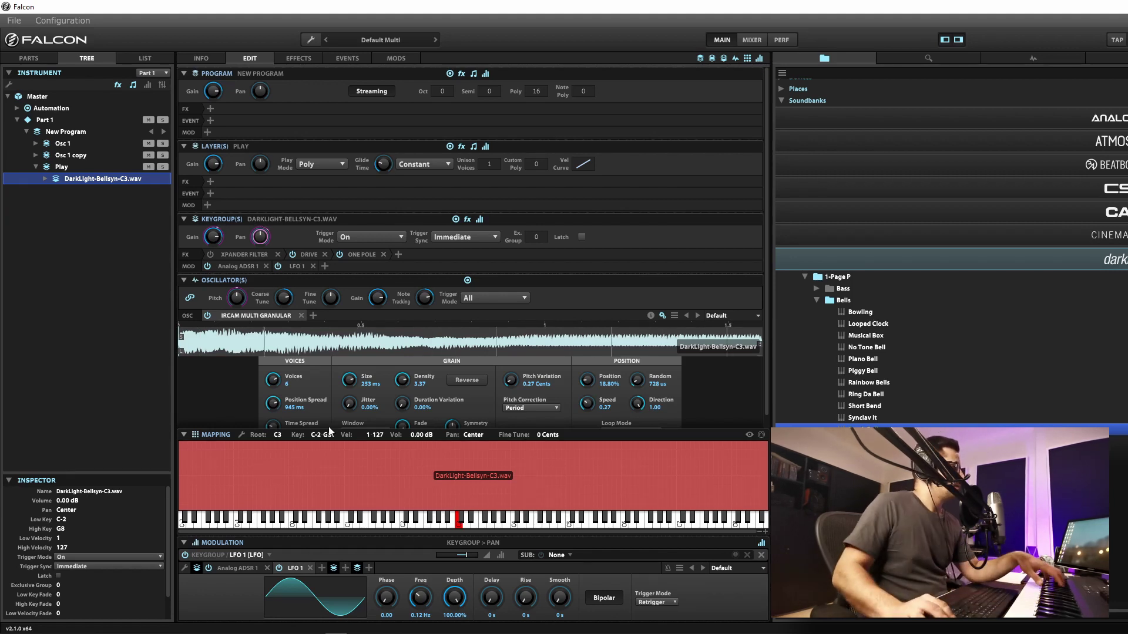
pyautogui.click(61, 156)
pyautogui.click(37, 155)
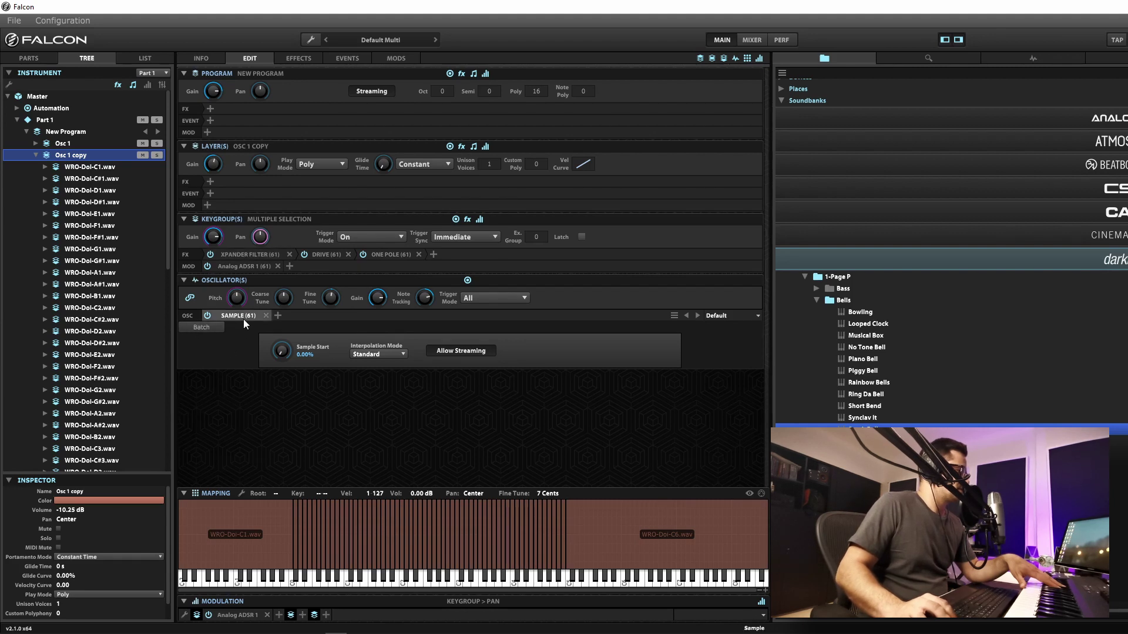
# Lower the Osc 1 copy Xpander filter cutoff to about 566 Hz.
pyautogui.click(241, 255)
pyautogui.moveTo(374, 307); pyautogui.dragTo(371, 354)
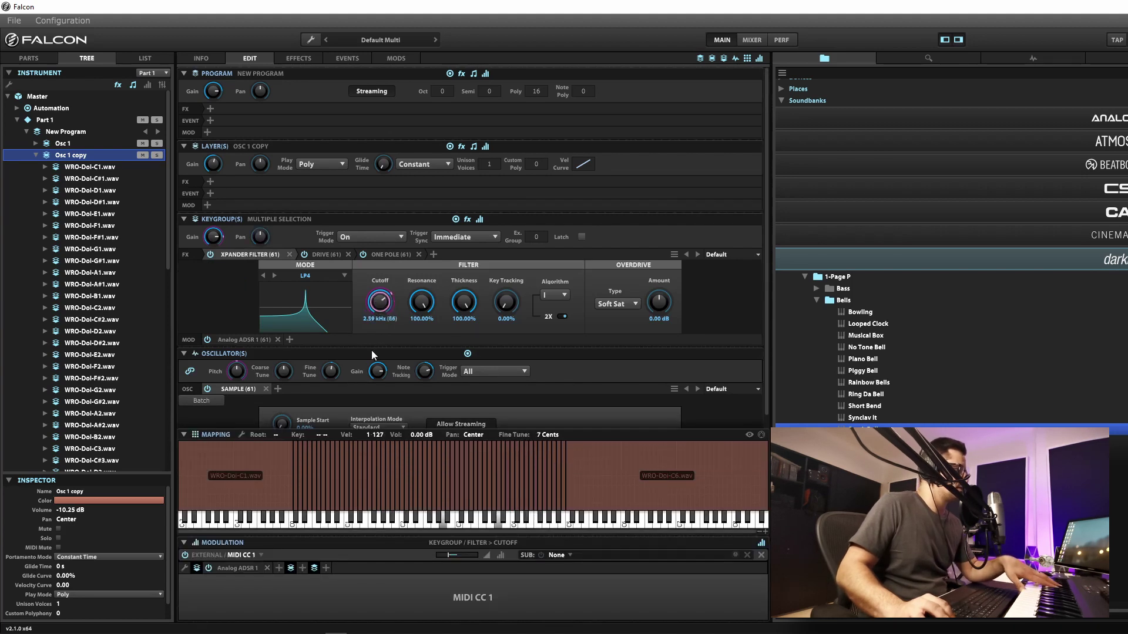
pyautogui.moveTo(384, 300); pyautogui.dragTo(385, 320)
pyautogui.moveTo(392, 280); pyautogui.dragTo(390, 303)
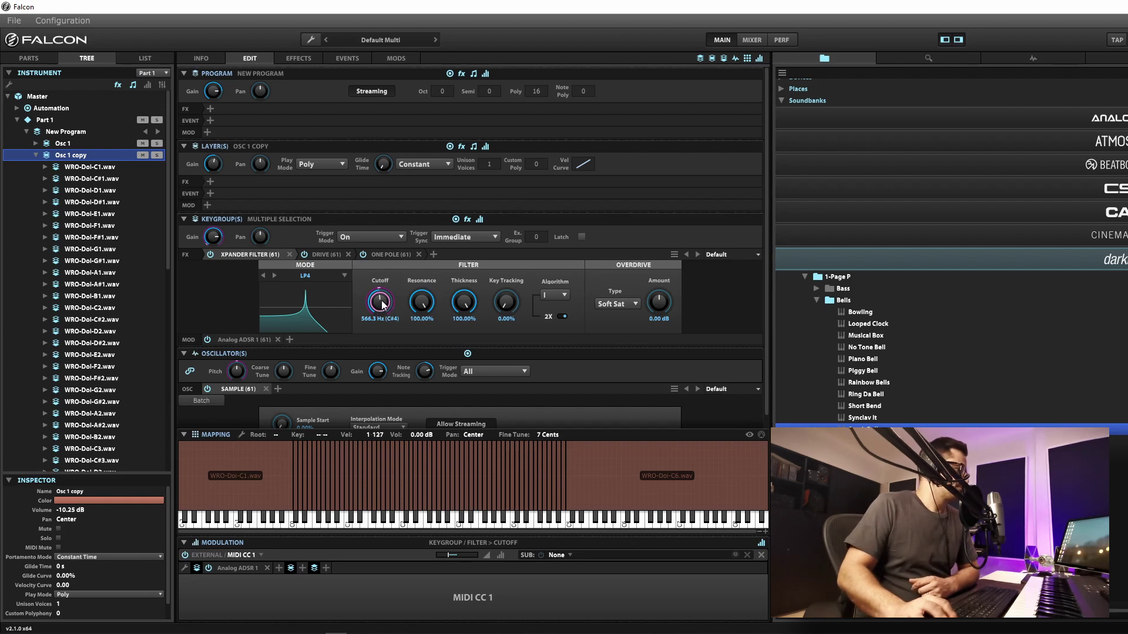
# Modulate the cutoff with a Random S&H LFO synced at 1/8, lowering resonance and cutoff to 86.5 Hz.
pyautogui.rightClick(383, 303)
pyautogui.moveTo(390, 306)
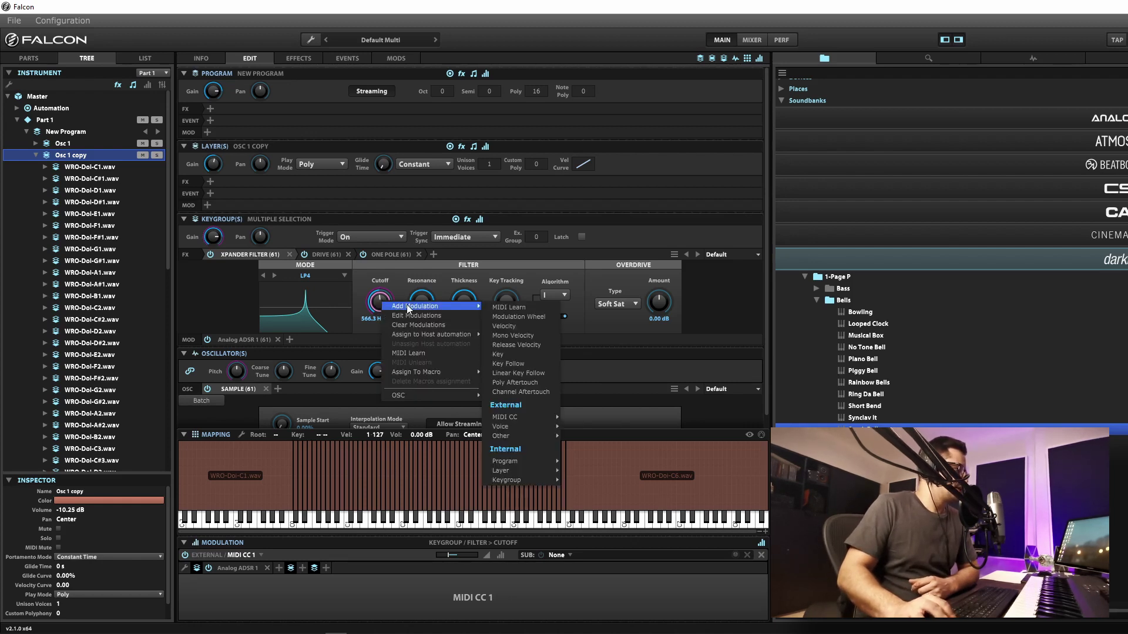
pyautogui.moveTo(518, 437)
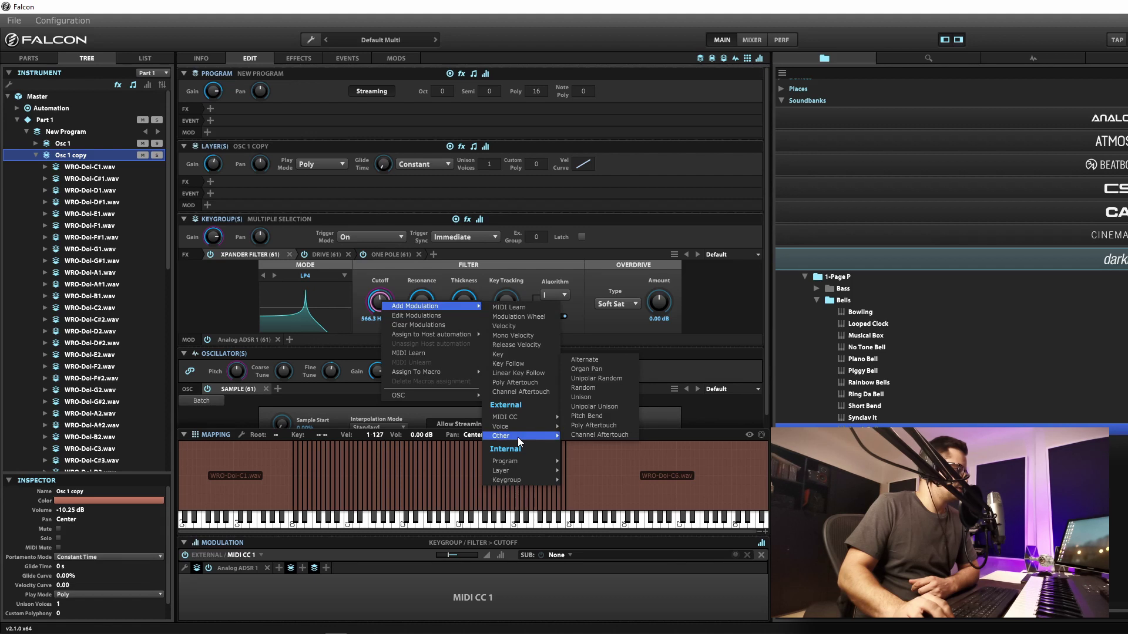
pyautogui.moveTo(509, 470)
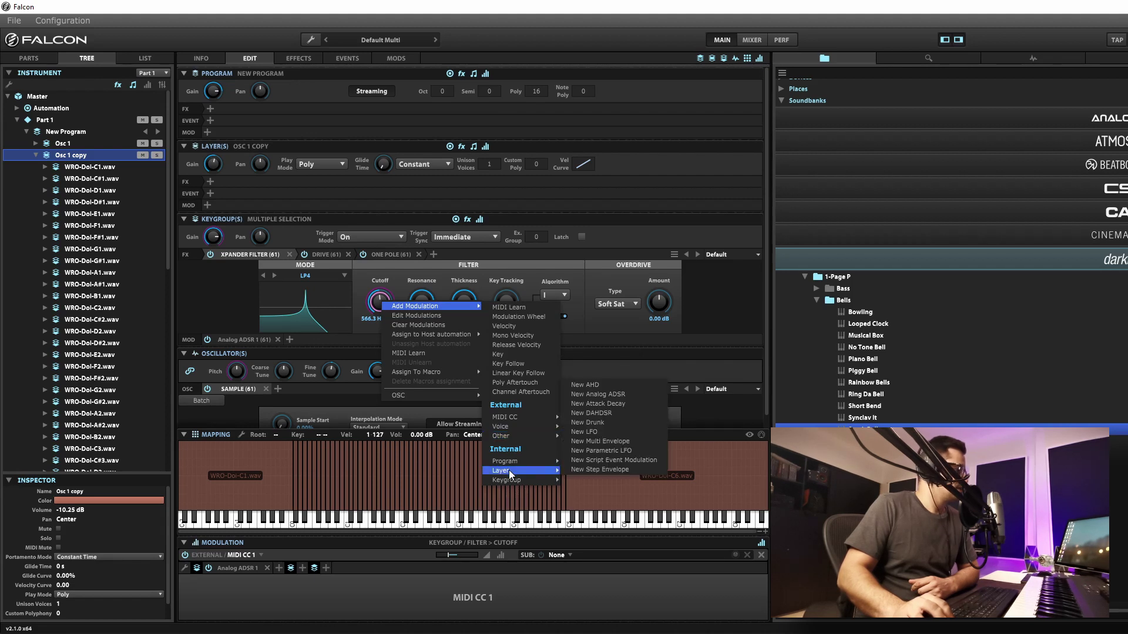
pyautogui.click(594, 431)
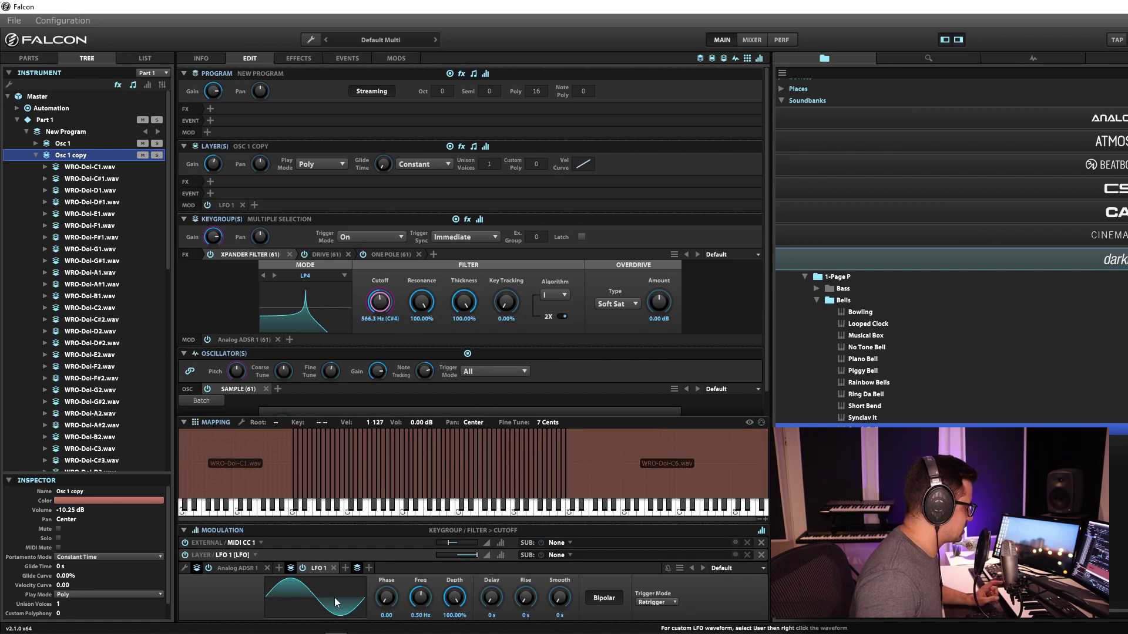
pyautogui.click(336, 604)
pyautogui.click(310, 501)
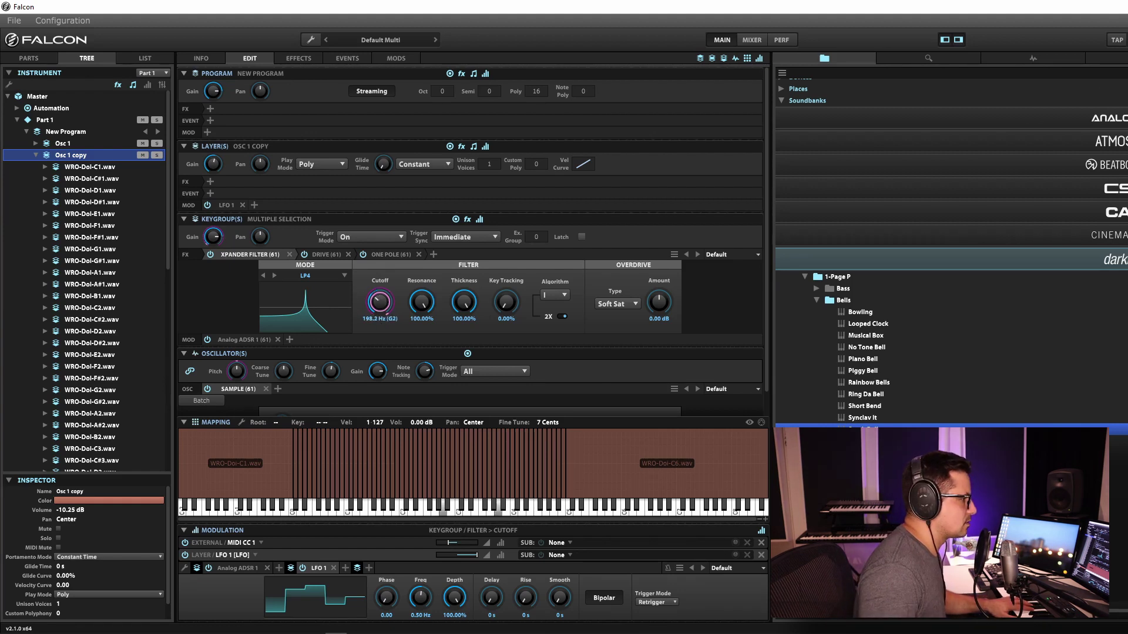
pyautogui.moveTo(421, 302); pyautogui.dragTo(385, 314)
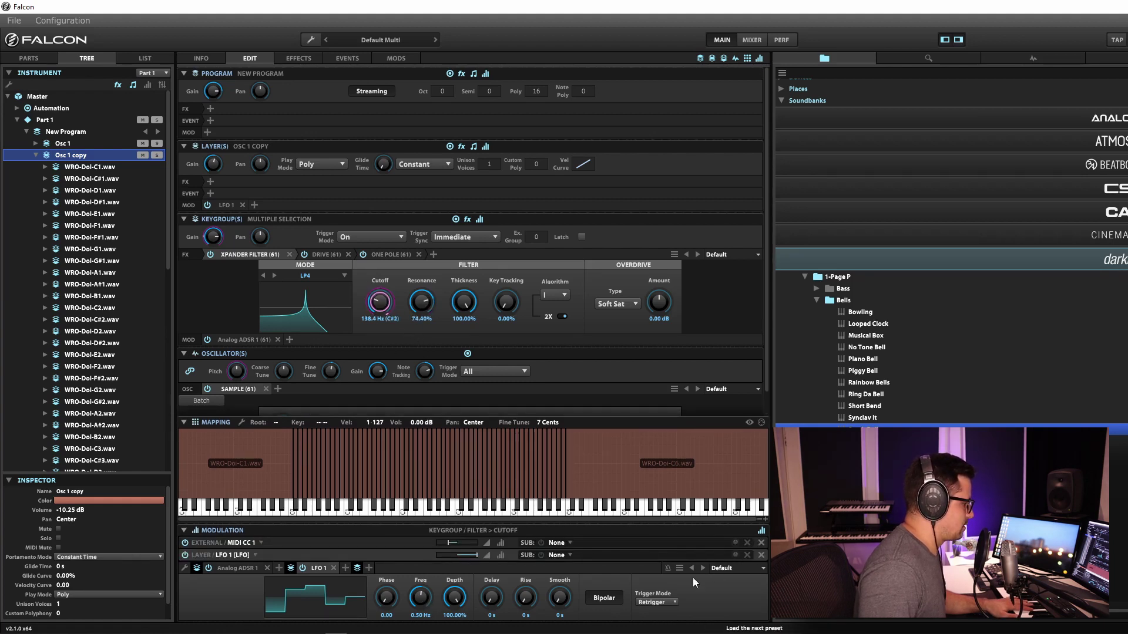
pyautogui.click(667, 568)
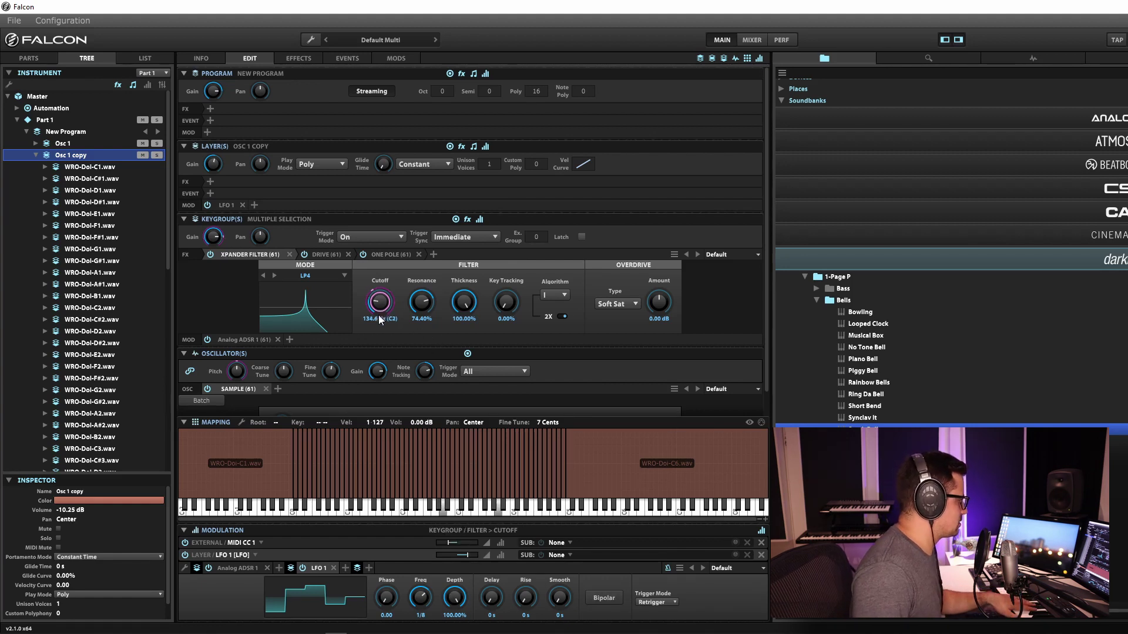
pyautogui.moveTo(379, 315); pyautogui.dragTo(378, 330)
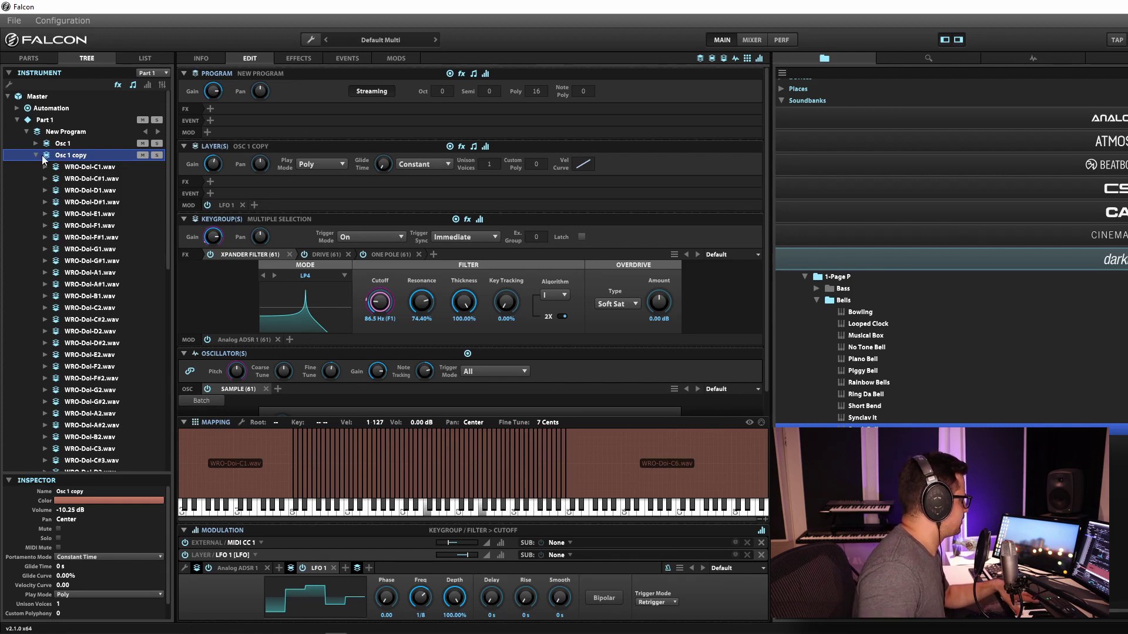
# Collapse Osc 1 copy's sample list, set the Play keygroup gain to -4.06 dB, and return to Osc 1 copy.
pyautogui.click(41, 155)
pyautogui.click(58, 168)
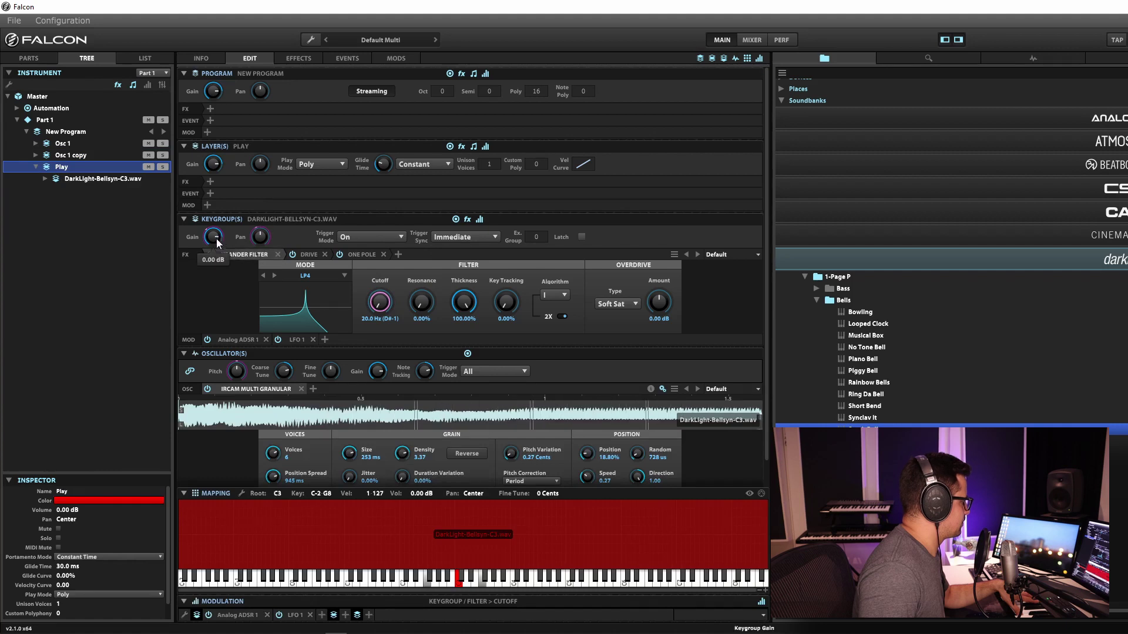
pyautogui.click(58, 154)
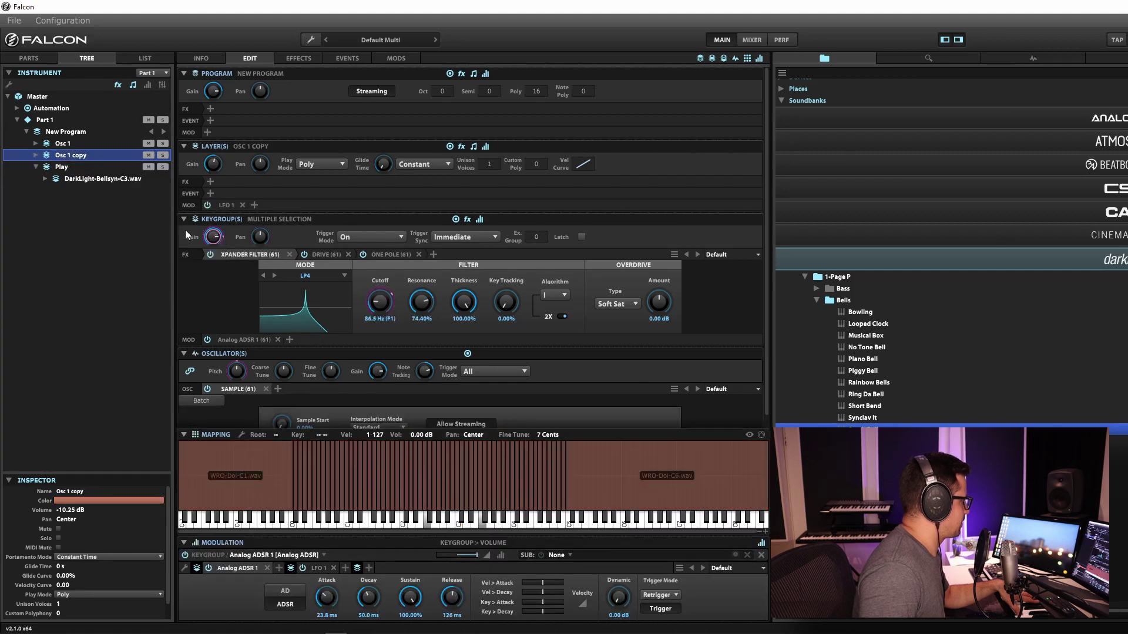
pyautogui.click(73, 143)
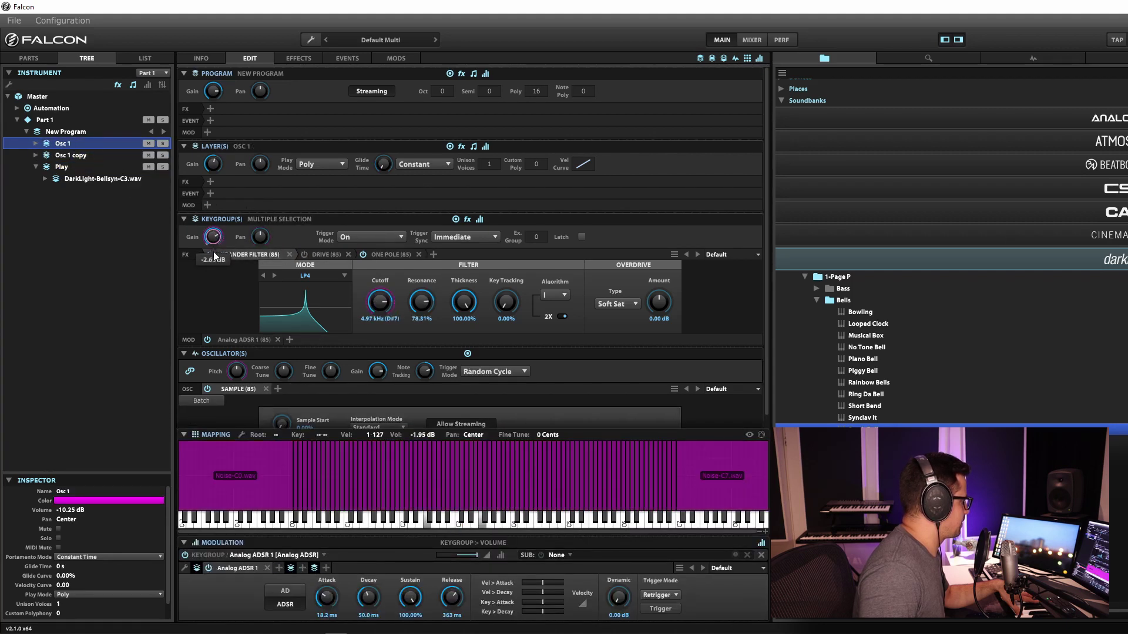
pyautogui.click(58, 168)
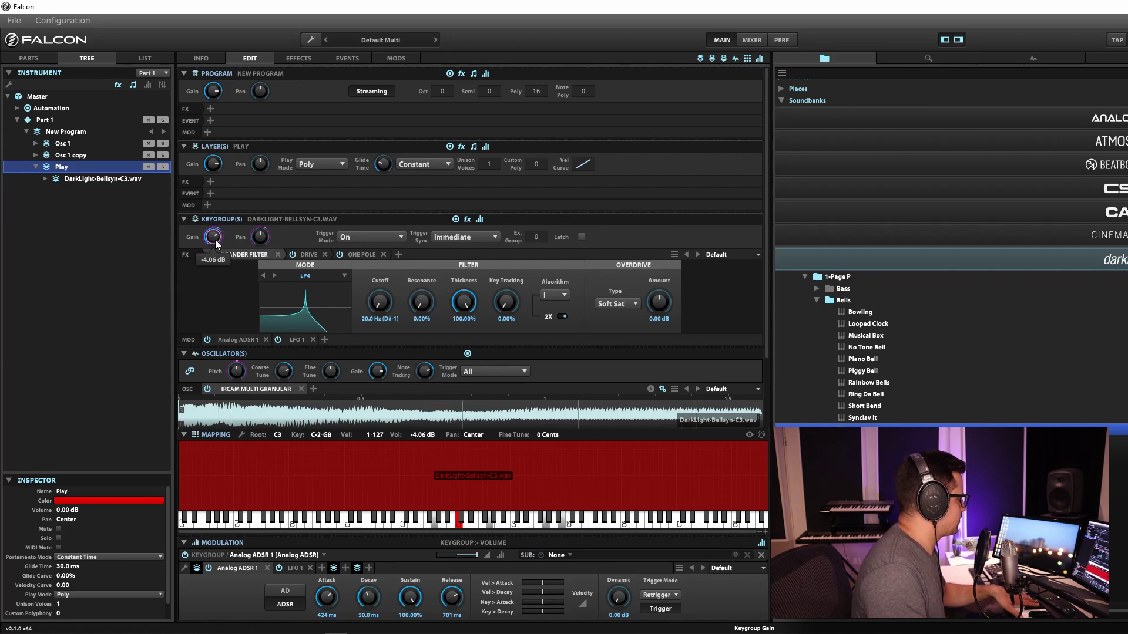
pyautogui.click(69, 157)
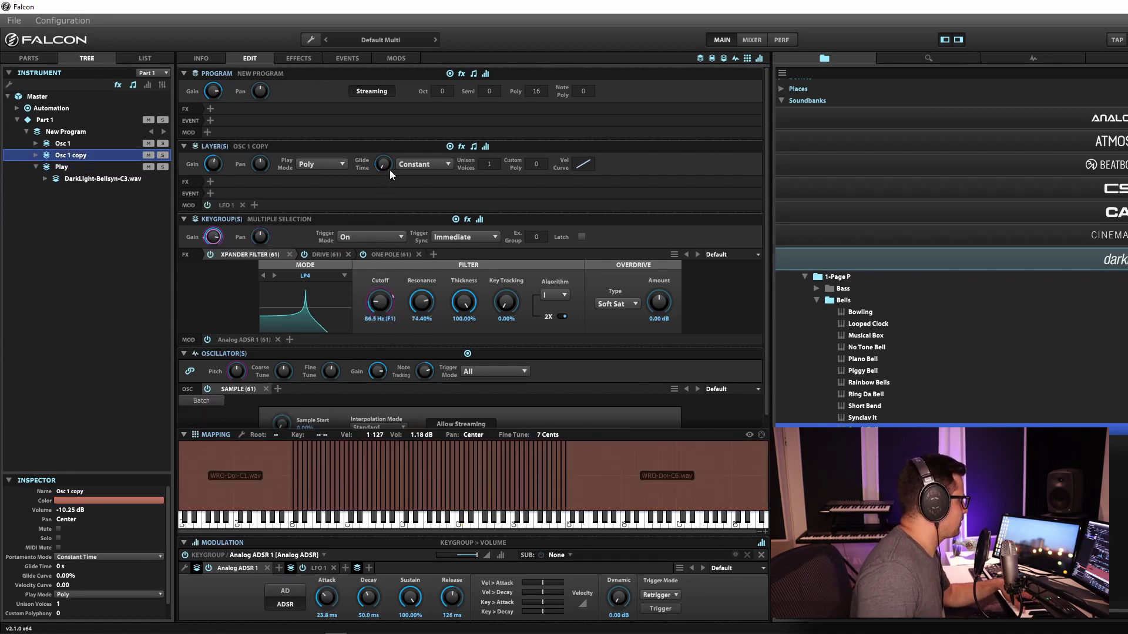
# Insert UVI Wide on the Osc 1 copy layer using the Really Wide preset at 100% width.
pyautogui.click(210, 182)
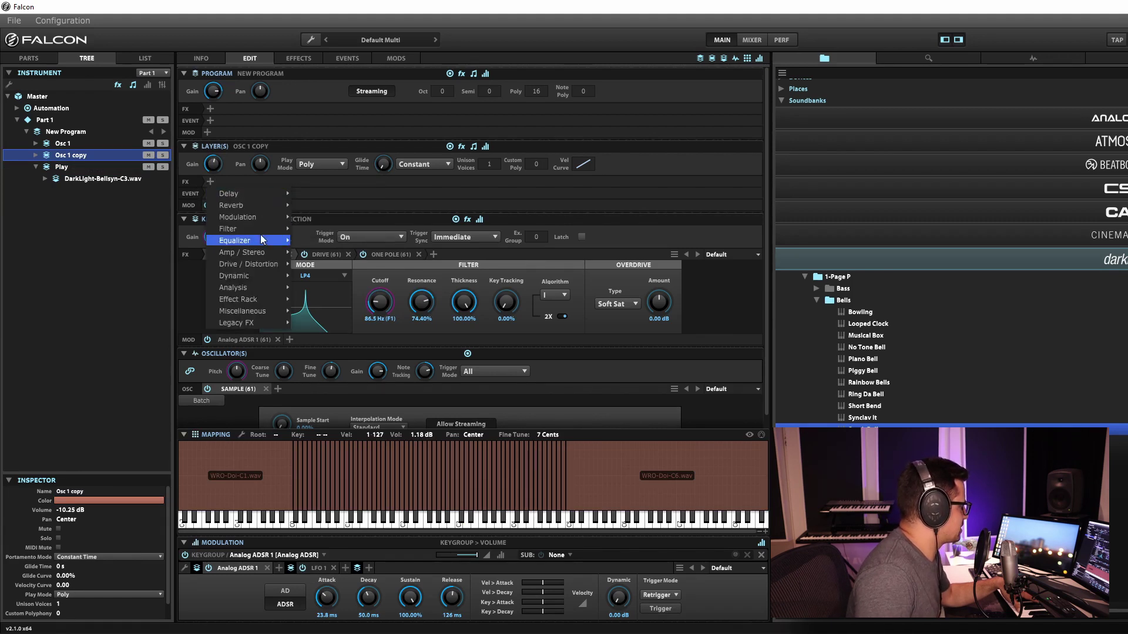
pyautogui.moveTo(262, 240)
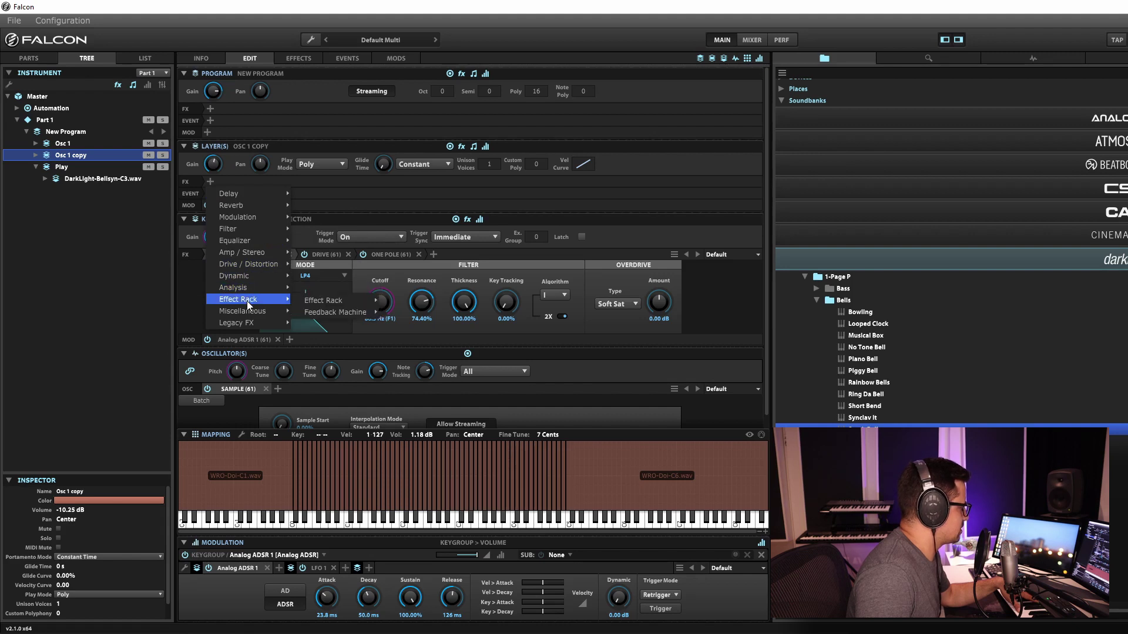
pyautogui.moveTo(252, 320)
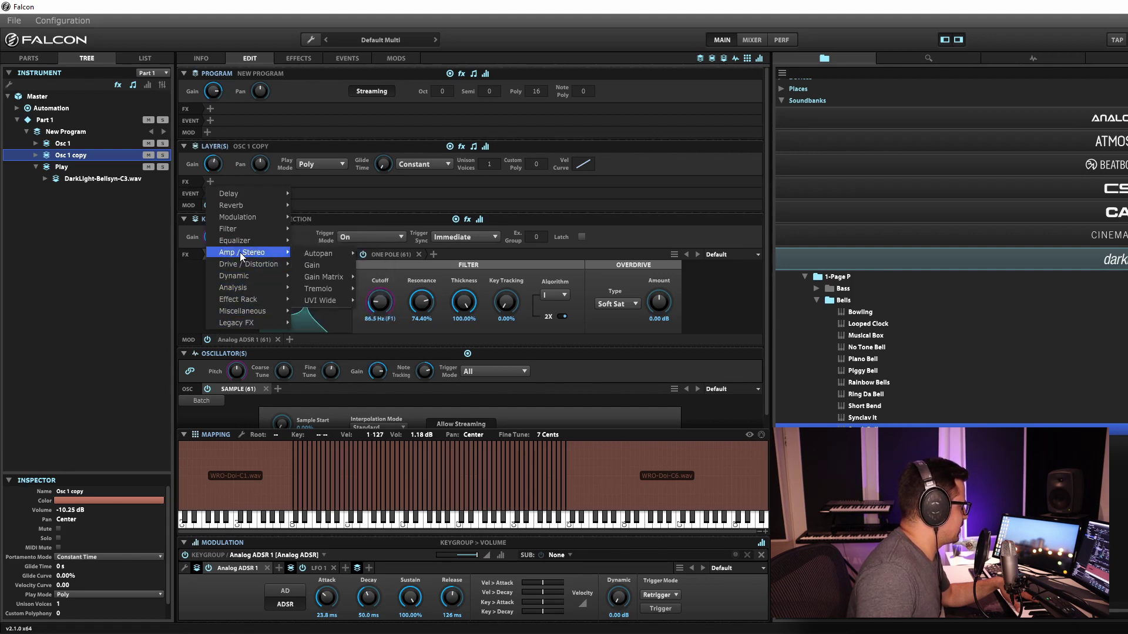
pyautogui.moveTo(332, 256)
pyautogui.moveTo(321, 301)
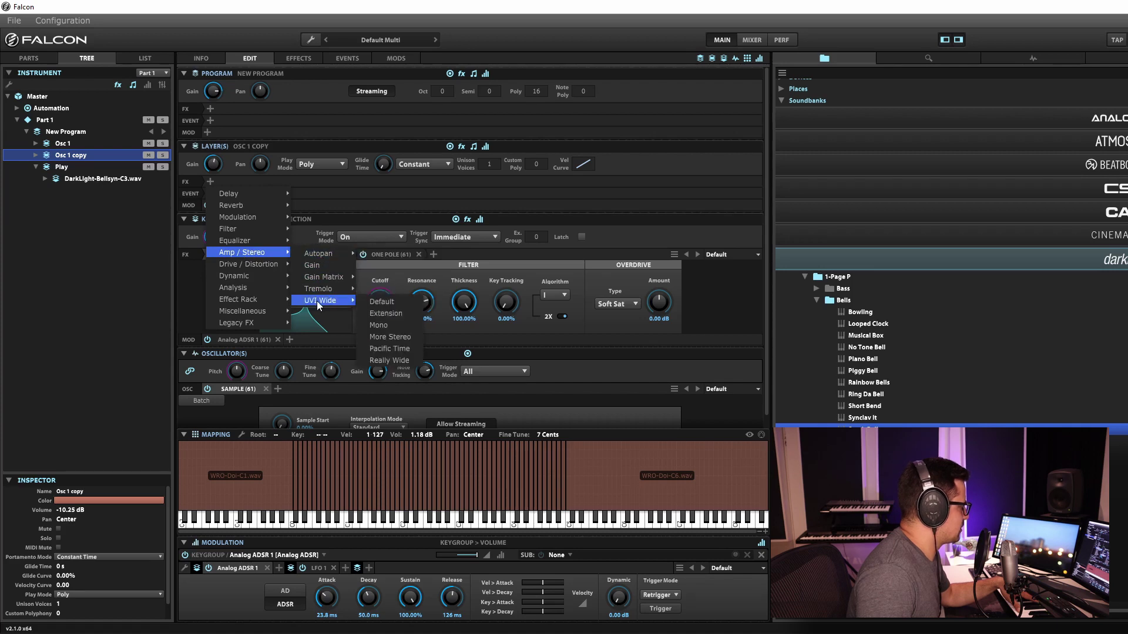
pyautogui.click(388, 360)
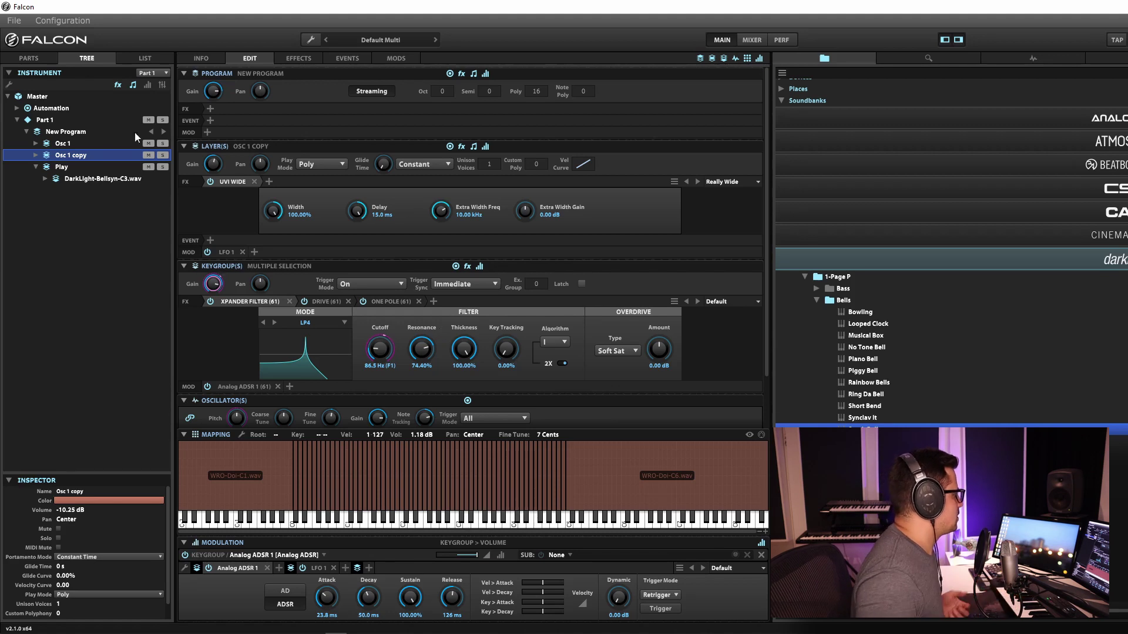
# Add a Dual Delay with the Ping Pong preset to the program and lower its dry/wet to 30.80%.
pyautogui.click(212, 110)
pyautogui.moveTo(237, 142)
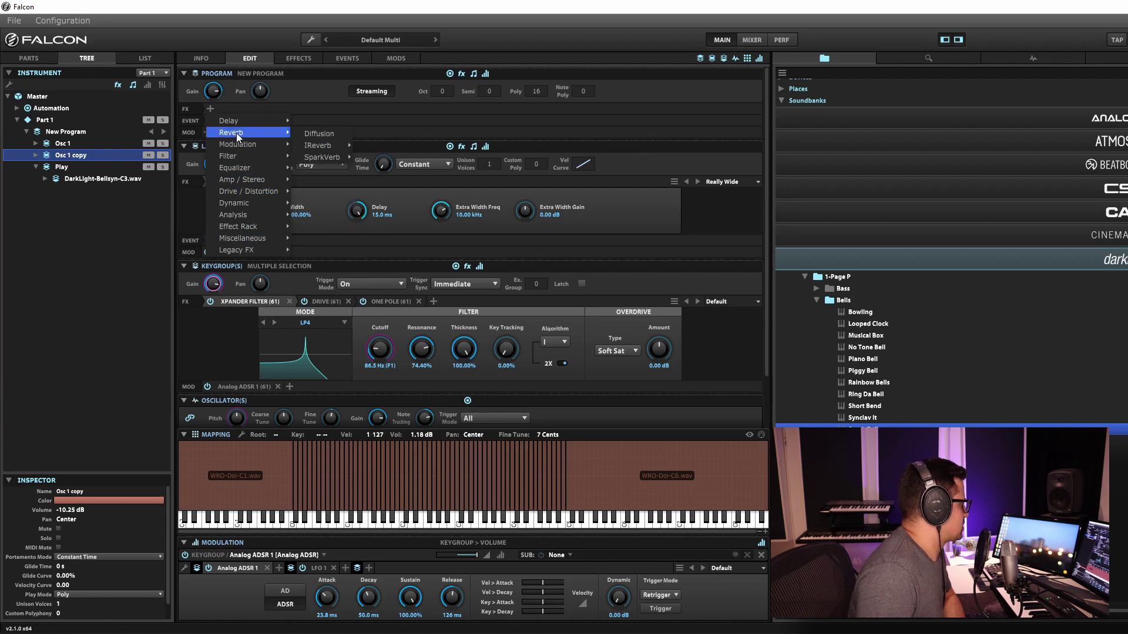
pyautogui.moveTo(256, 120)
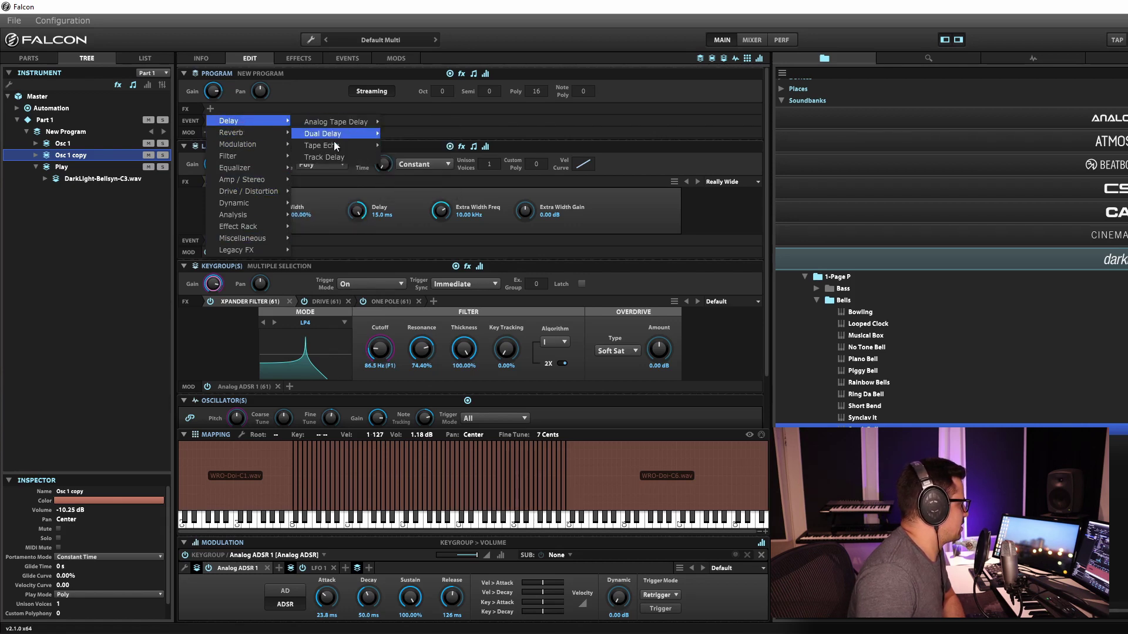
pyautogui.moveTo(332, 147)
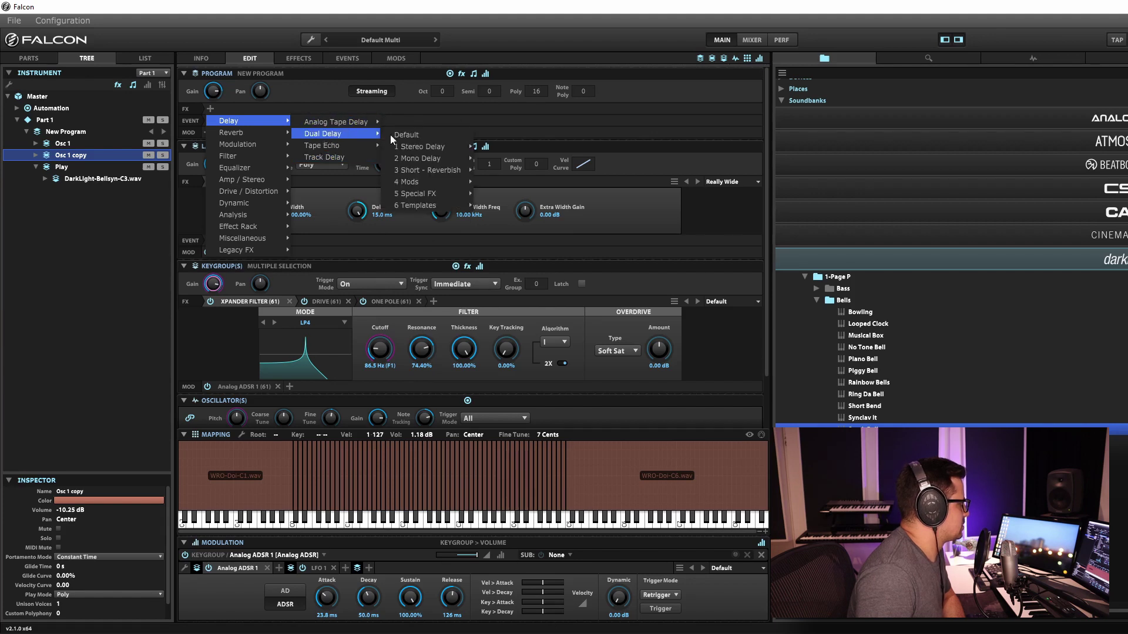
pyautogui.moveTo(427, 206)
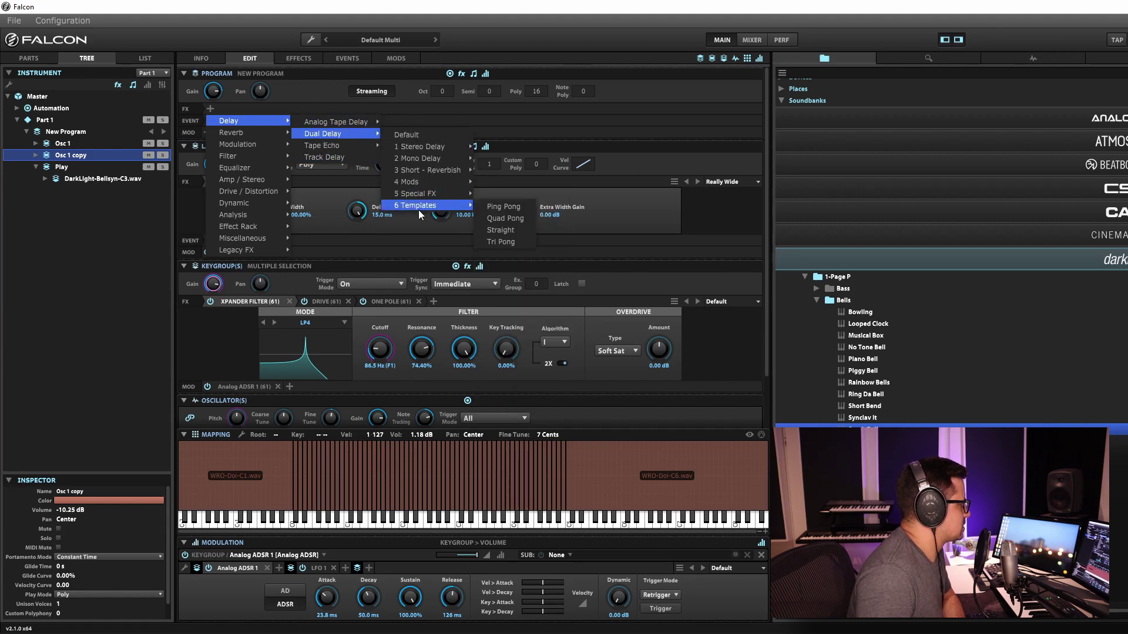
pyautogui.click(504, 207)
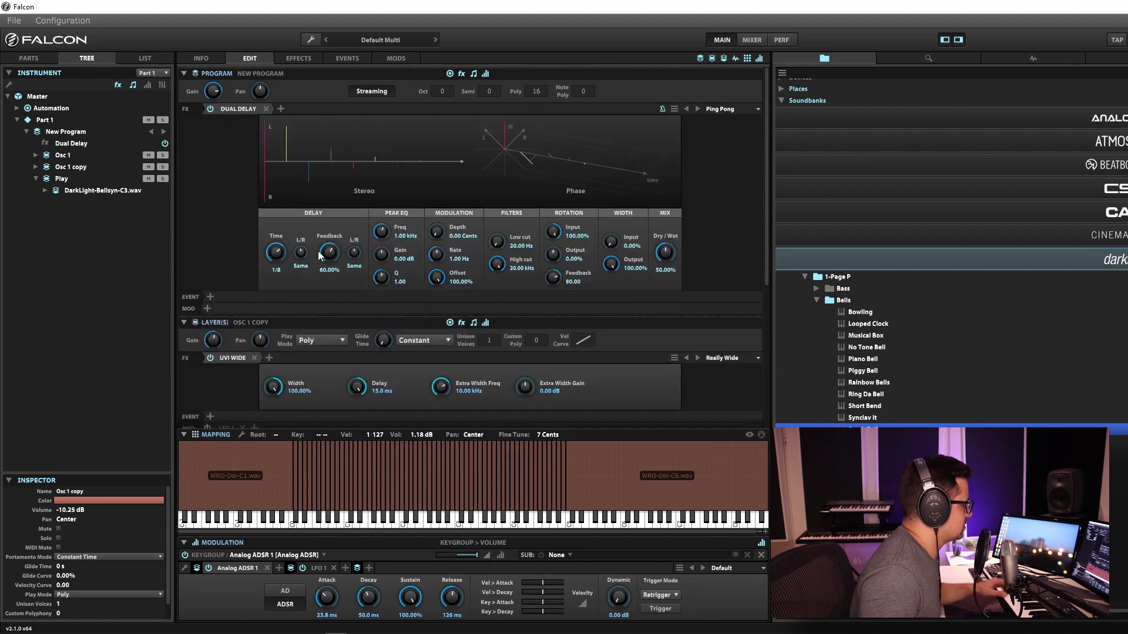
pyautogui.moveTo(668, 255); pyautogui.dragTo(668, 284)
# Add SparkVerb with the Lost in Spark shimmer preset and lower its mix to 44.35%.
pyautogui.click(281, 109)
pyautogui.moveTo(292, 134)
pyautogui.moveTo(404, 158)
pyautogui.moveTo(478, 242)
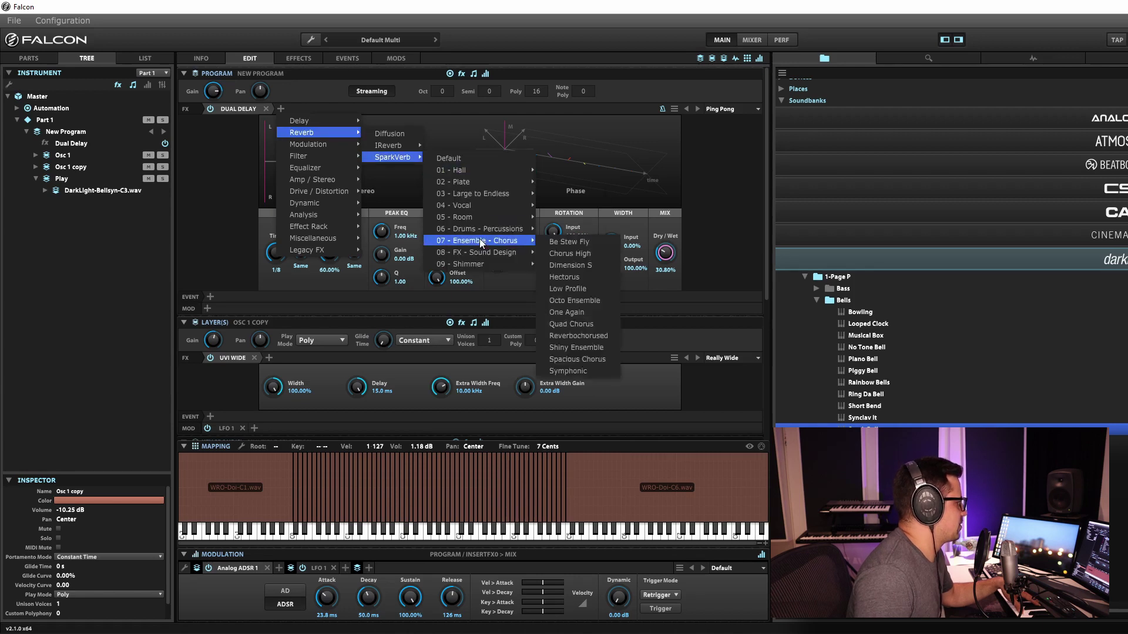
pyautogui.moveTo(473, 264)
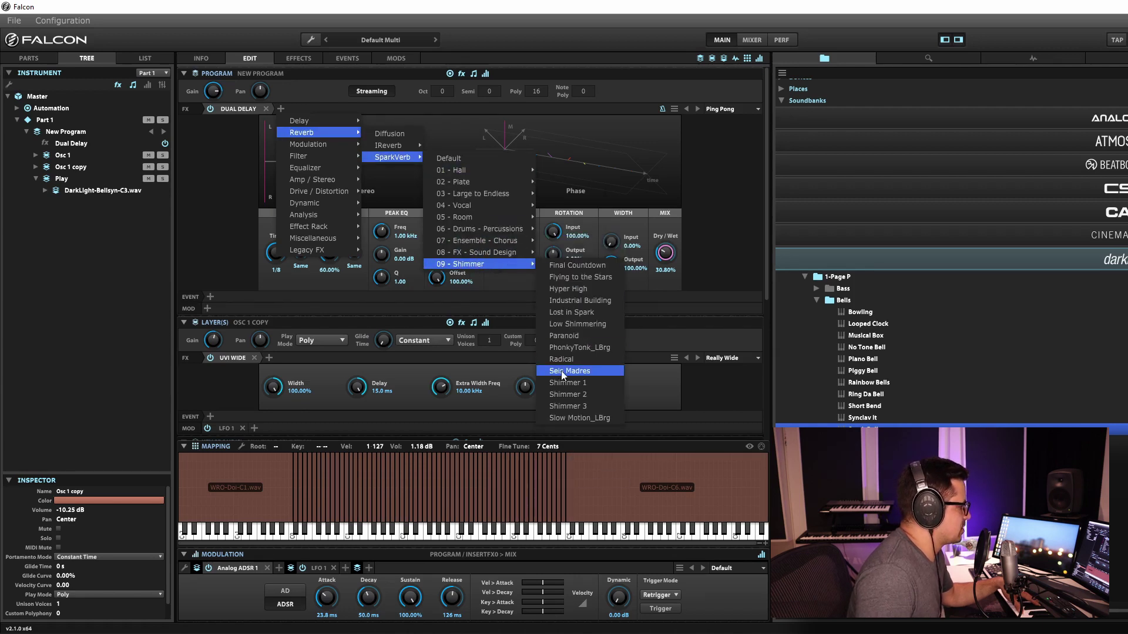
pyautogui.click(579, 313)
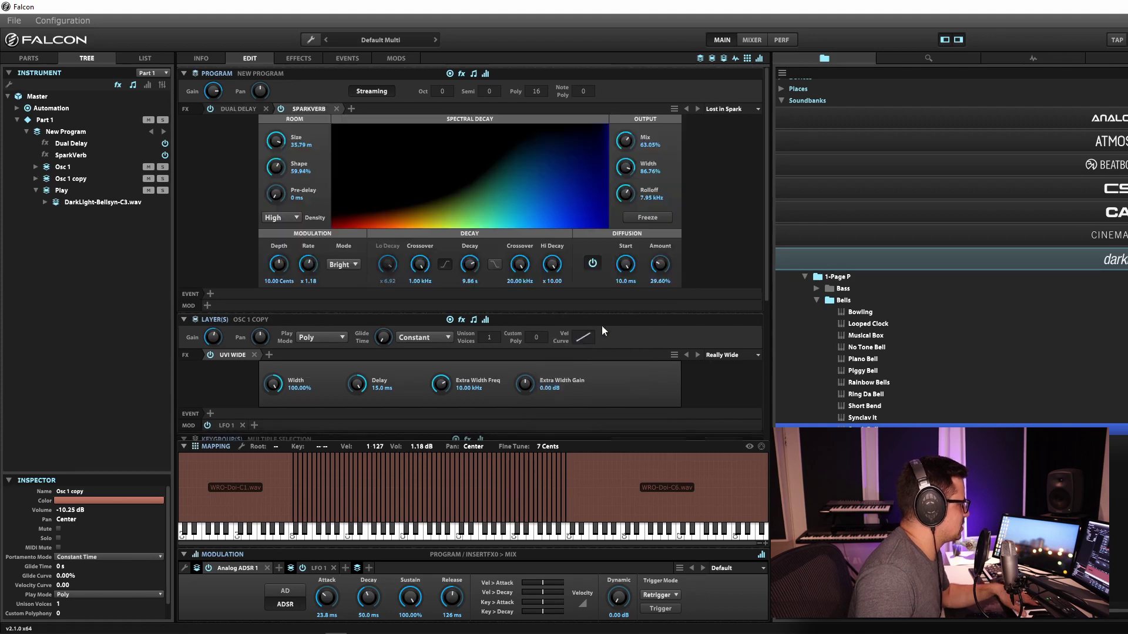
pyautogui.moveTo(625, 140); pyautogui.dragTo(627, 171)
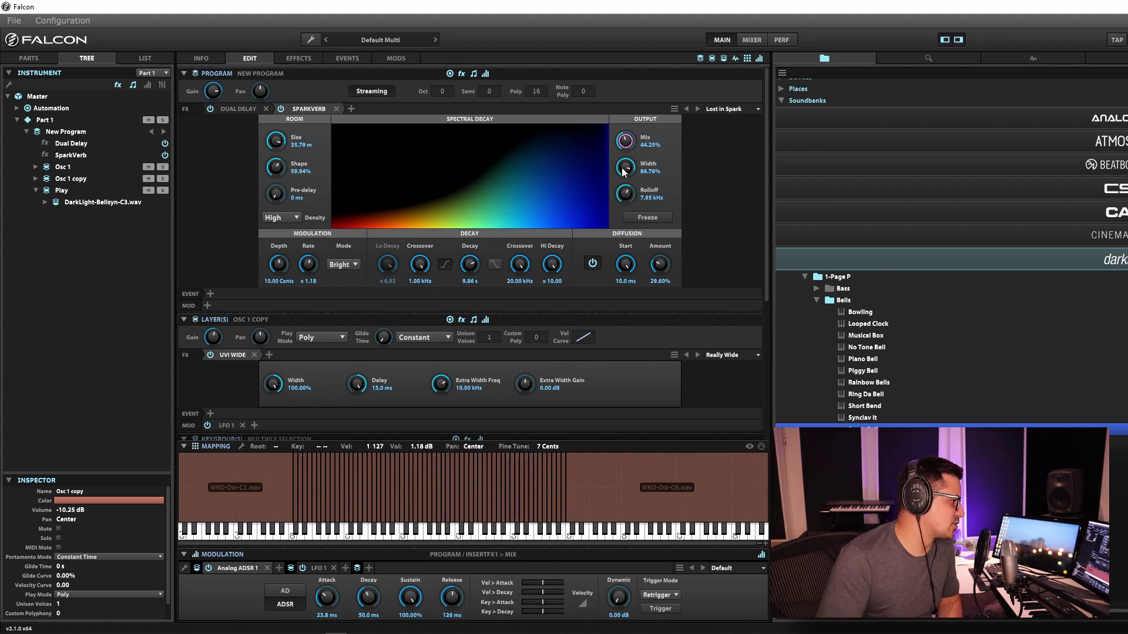
# Collapse the expanded soundbank in the right-hand browser and scroll down the soundbank list.
pyautogui.click(914, 259)
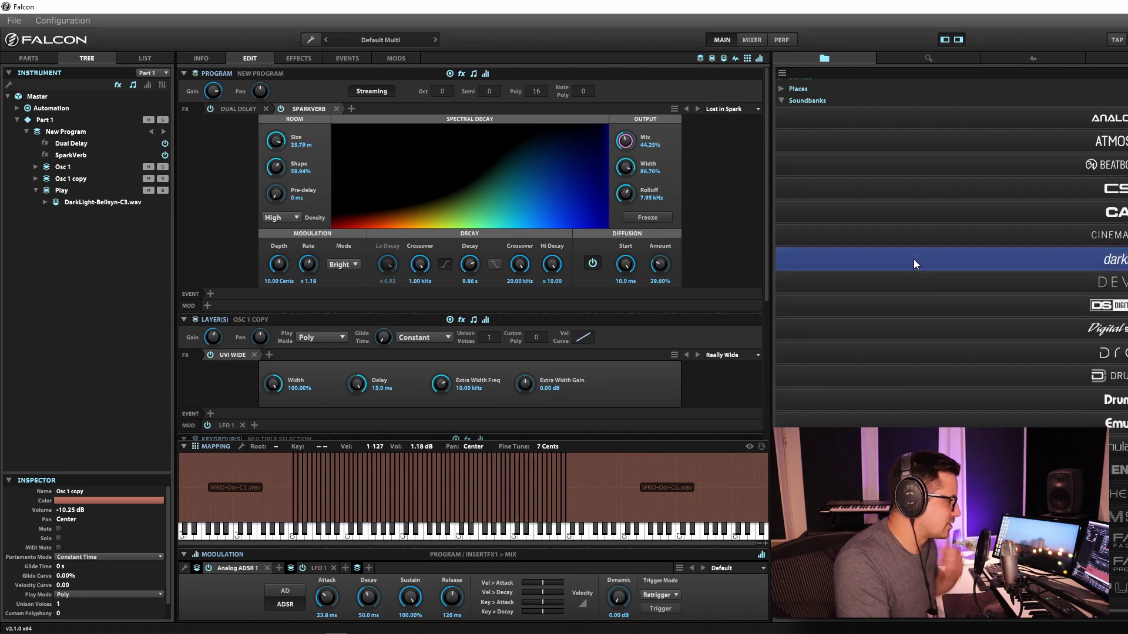
pyautogui.scroll(-2, 928, 290)
pyautogui.scroll(-5, 928, 290)
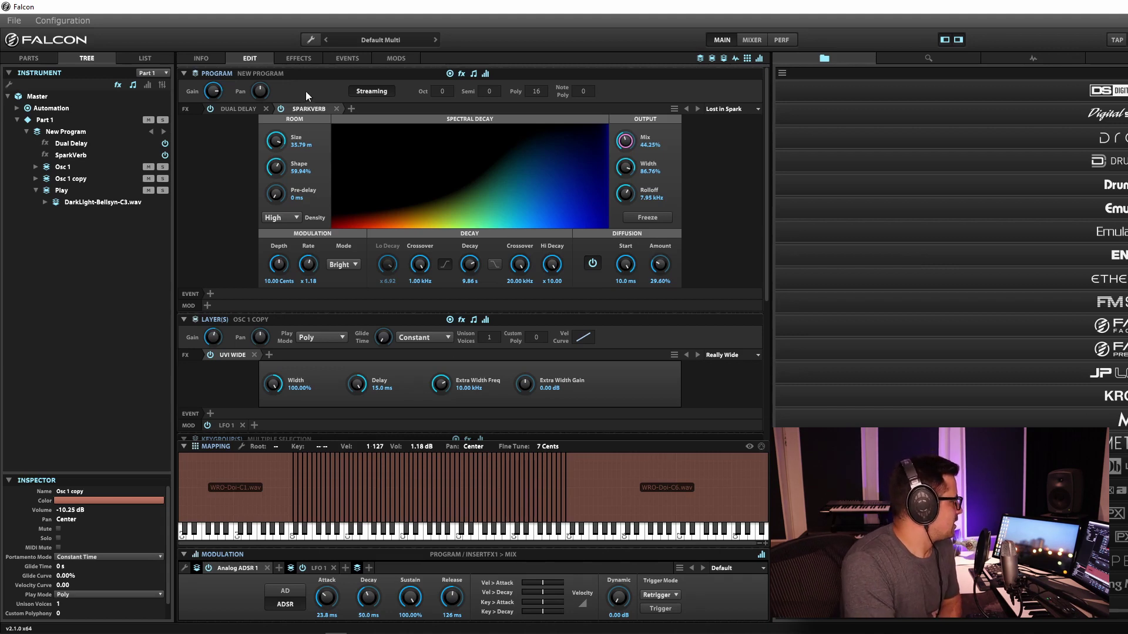
# Bring up the wrench menu of multi and program load and save options.
pyautogui.click(309, 39)
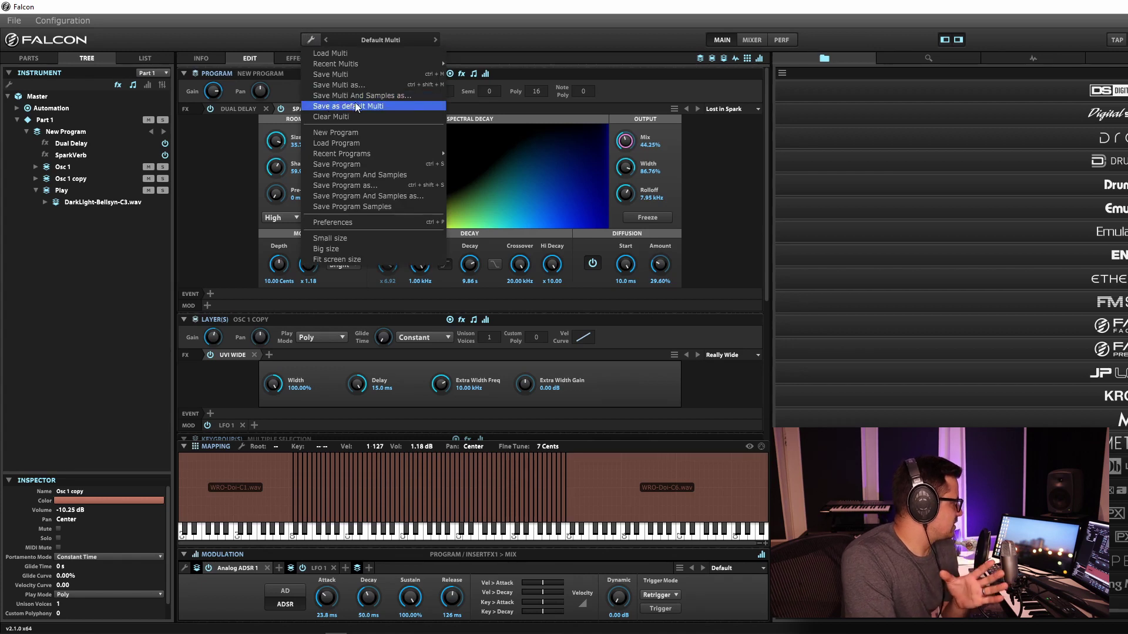